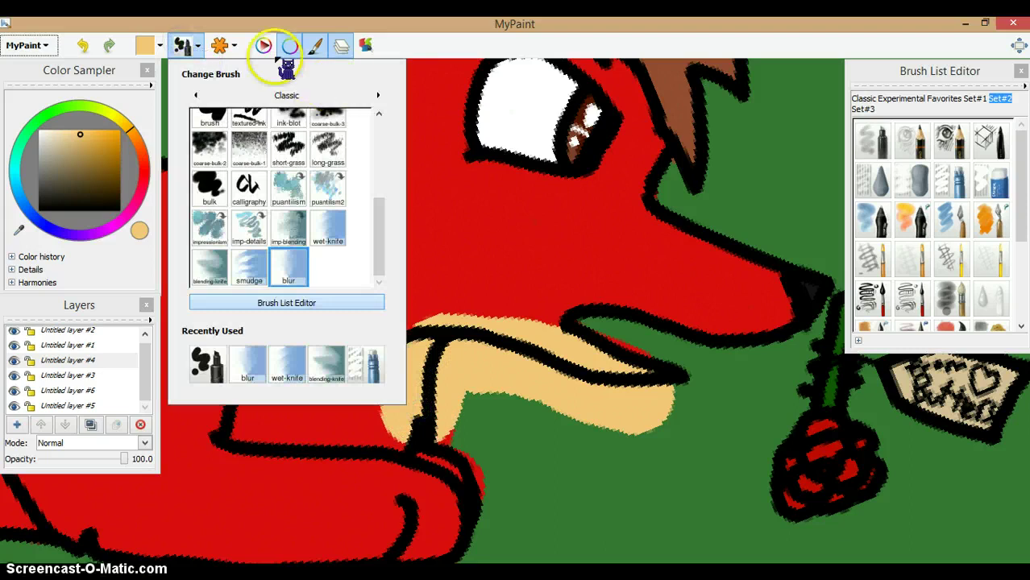
# Step: Set the brush radius to just below mid-range and paint the red animal's chest tan from the throat down to the front leg
pyautogui.click(222, 47)
pyautogui.moveTo(315, 97)
pyautogui.mouseDown()
pyautogui.moveTo(375, 99)
pyautogui.moveTo(358, 98)
pyautogui.mouseUp()
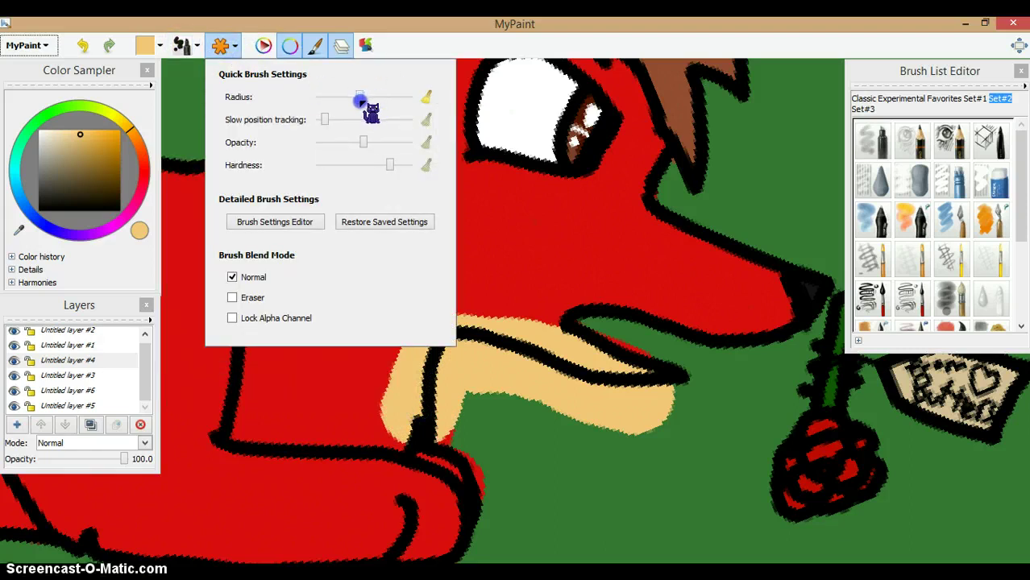
pyautogui.moveTo(420, 418)
pyautogui.mouseDown()
pyautogui.moveTo(404, 396)
pyautogui.moveTo(320, 441)
pyautogui.mouseUp()
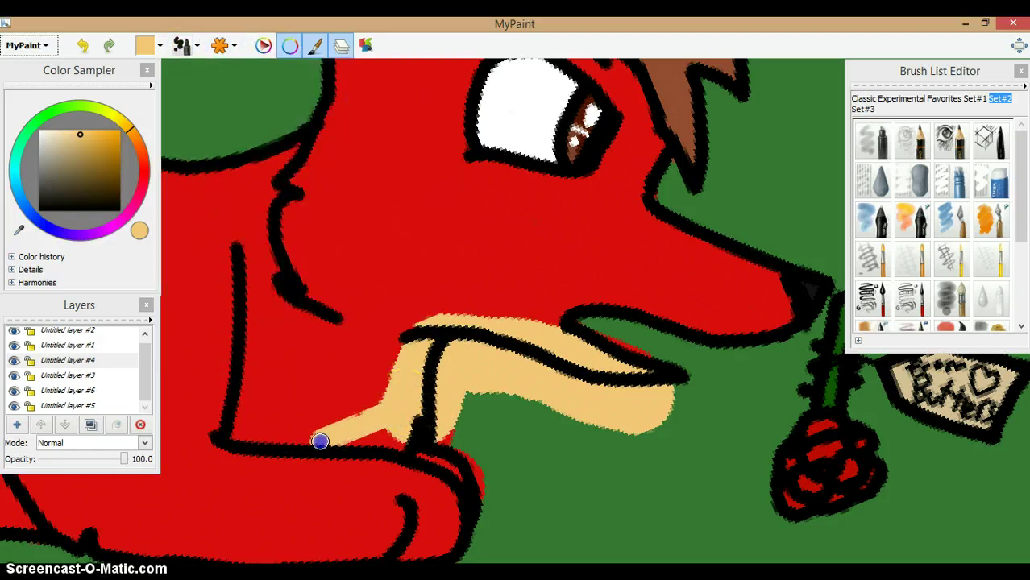
pyautogui.moveTo(390, 449)
pyautogui.mouseDown()
pyautogui.moveTo(352, 447)
pyautogui.moveTo(392, 424)
pyautogui.moveTo(347, 428)
pyautogui.moveTo(412, 371)
pyautogui.moveTo(361, 421)
pyautogui.moveTo(294, 456)
pyautogui.mouseUp()
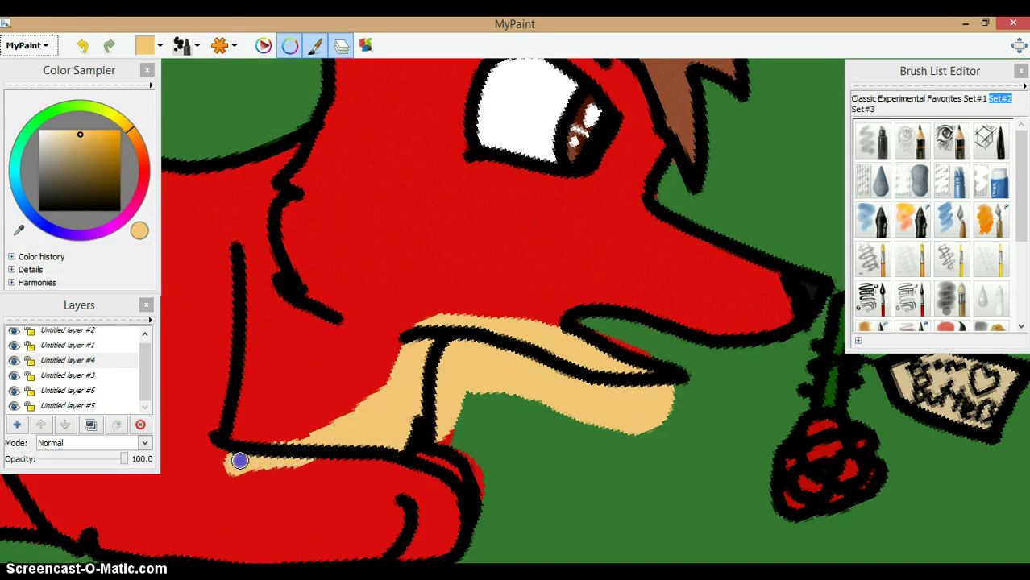
pyautogui.moveTo(223, 444)
pyautogui.mouseDown()
pyautogui.moveTo(267, 447)
pyautogui.moveTo(345, 418)
pyautogui.moveTo(398, 370)
pyautogui.mouseUp()
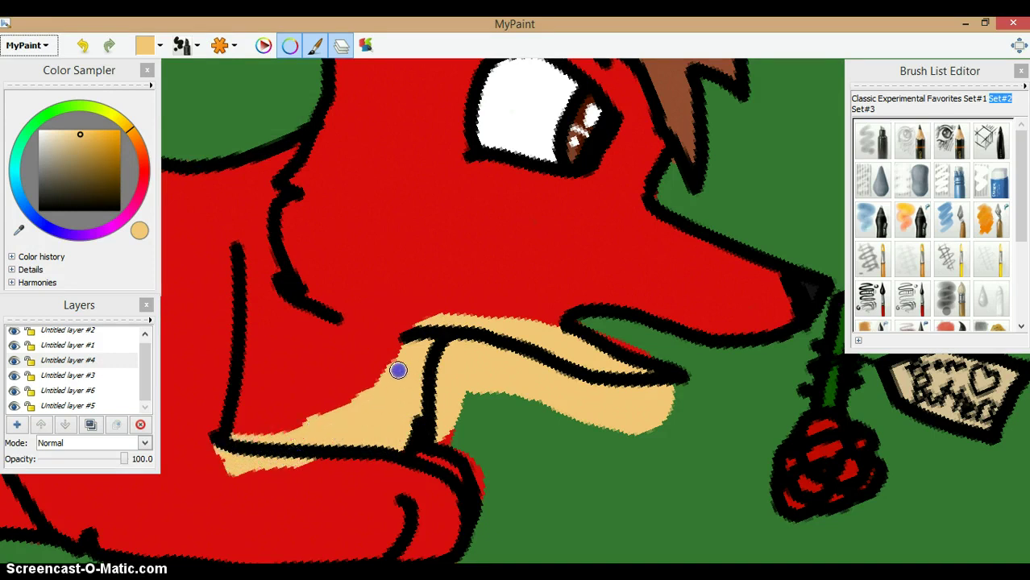
pyautogui.moveTo(569, 329); pyautogui.dragTo(541, 331)
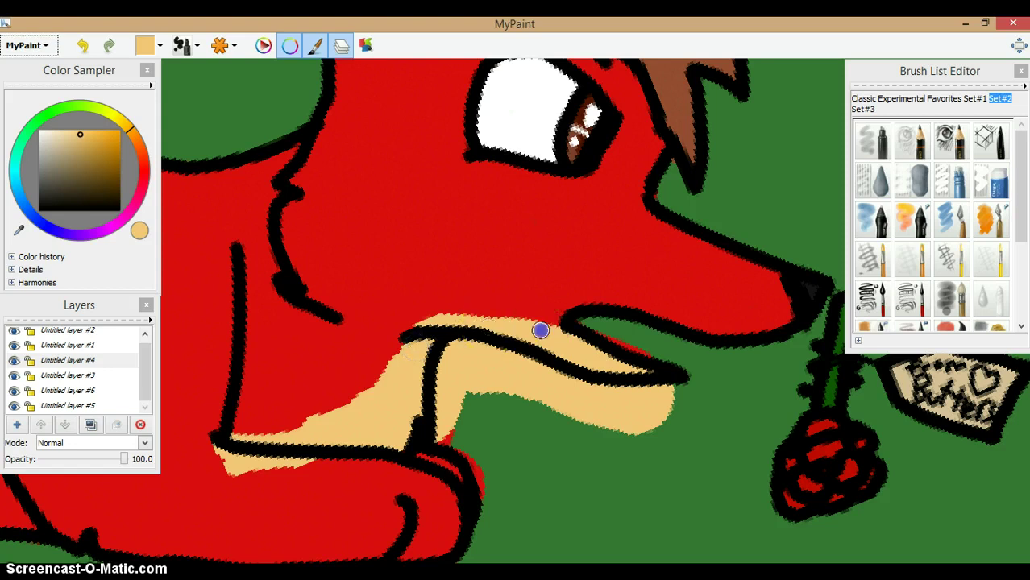
pyautogui.moveTo(454, 313); pyautogui.dragTo(235, 375)
pyautogui.click(82, 46)
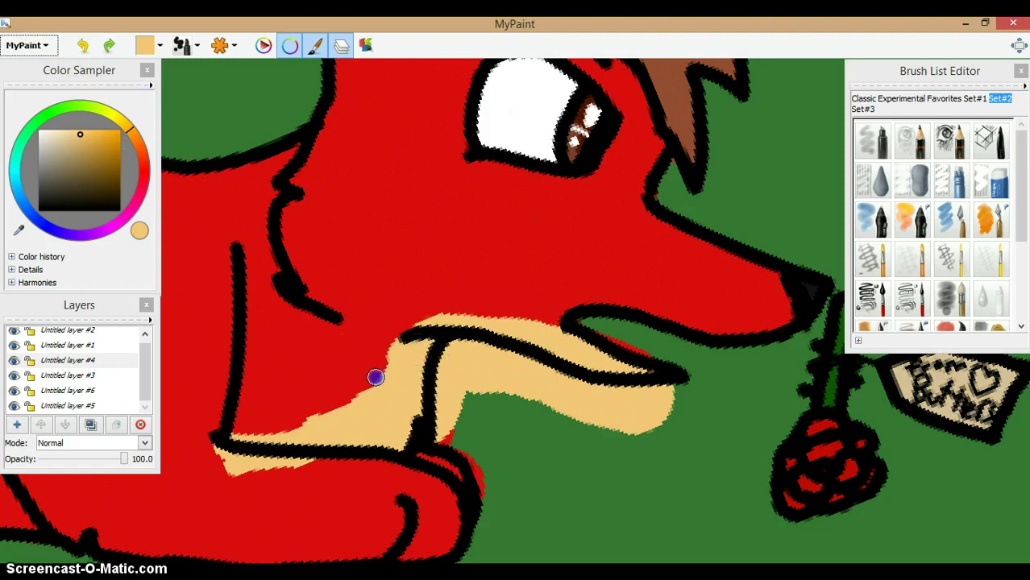
pyautogui.moveTo(375, 377)
pyautogui.mouseDown()
pyautogui.moveTo(308, 422)
pyautogui.moveTo(231, 433)
pyautogui.moveTo(350, 403)
pyautogui.mouseUp()
# Step: Sample the body's red and paint over the tan spill below the front leg's upper outline
pyautogui.press('Left')
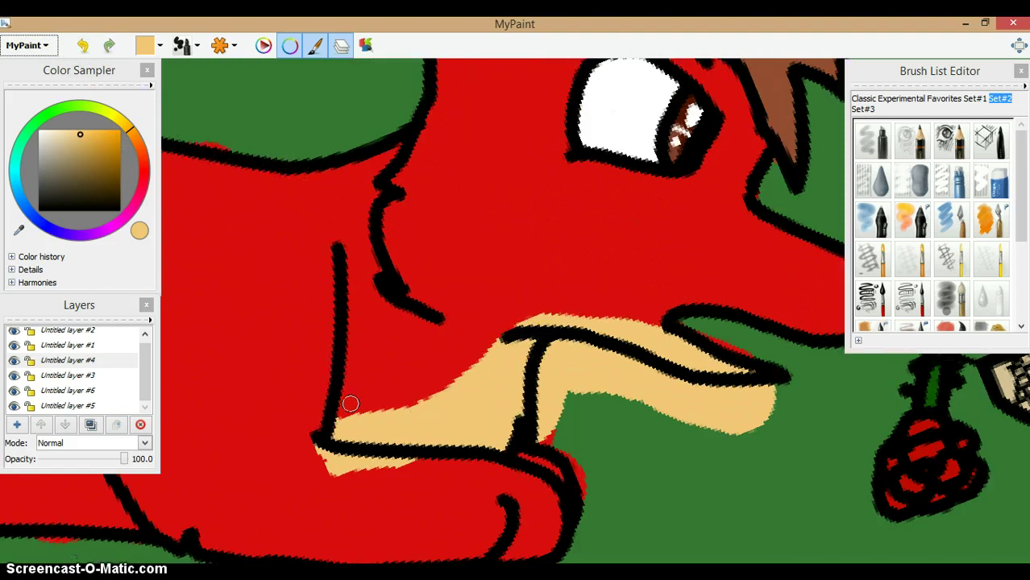
pyautogui.press('Down')
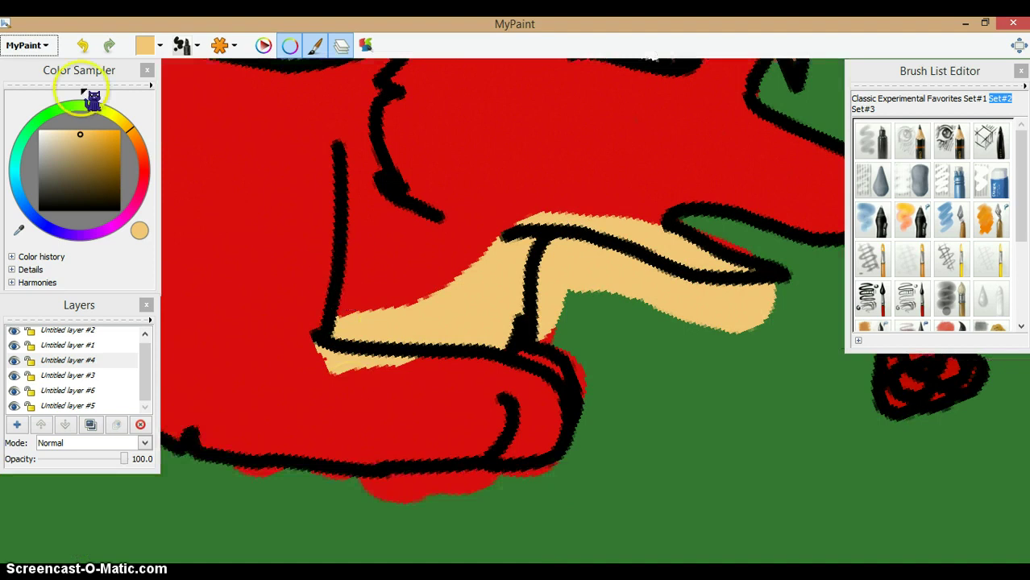
pyautogui.click(19, 231)
pyautogui.click(257, 205)
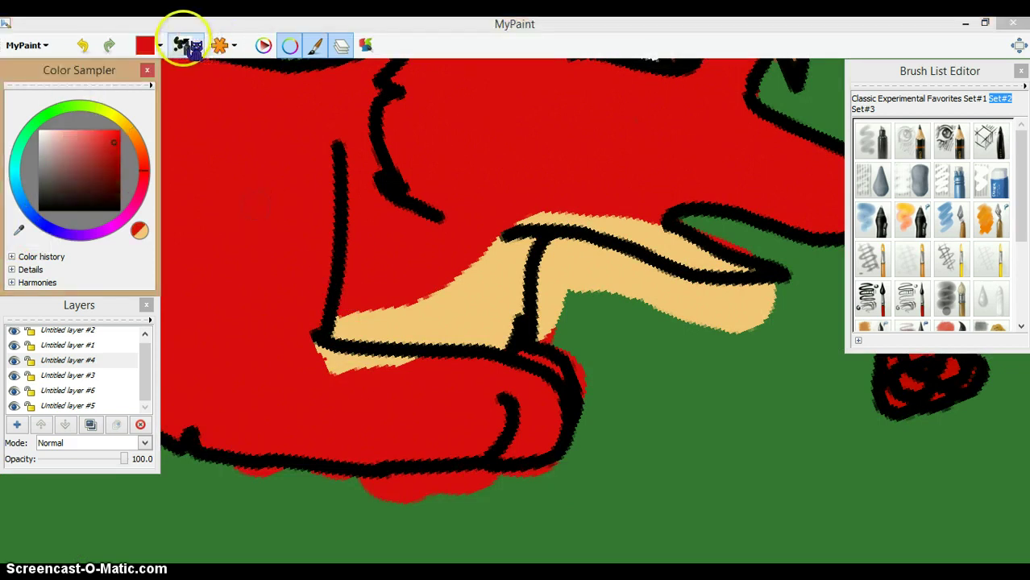
pyautogui.moveTo(442, 369); pyautogui.dragTo(310, 353)
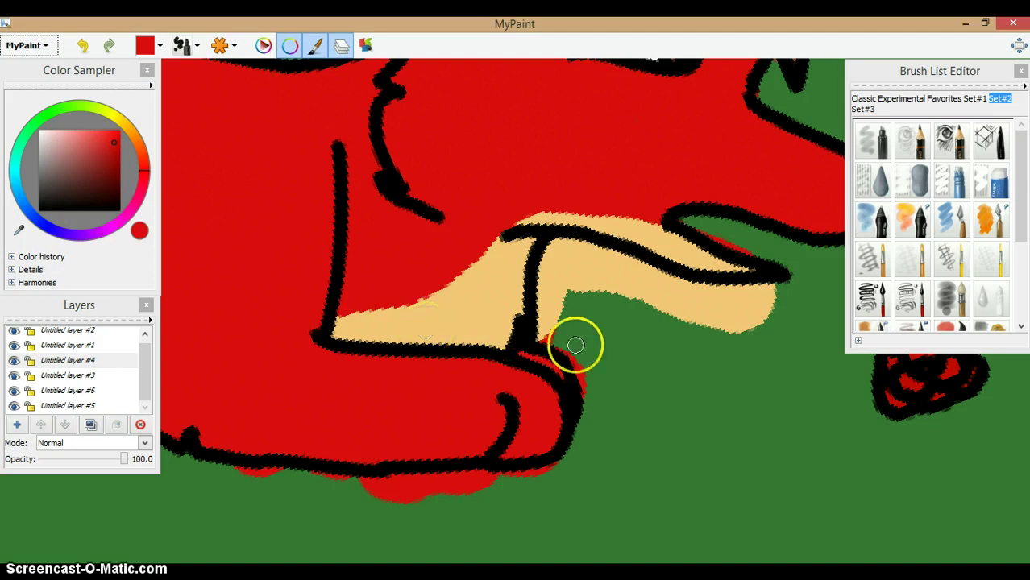
# Step: Sample the chest's tan and paint the front paw with it, including the sliver along its upper outline
pyautogui.click(20, 231)
pyautogui.click(471, 320)
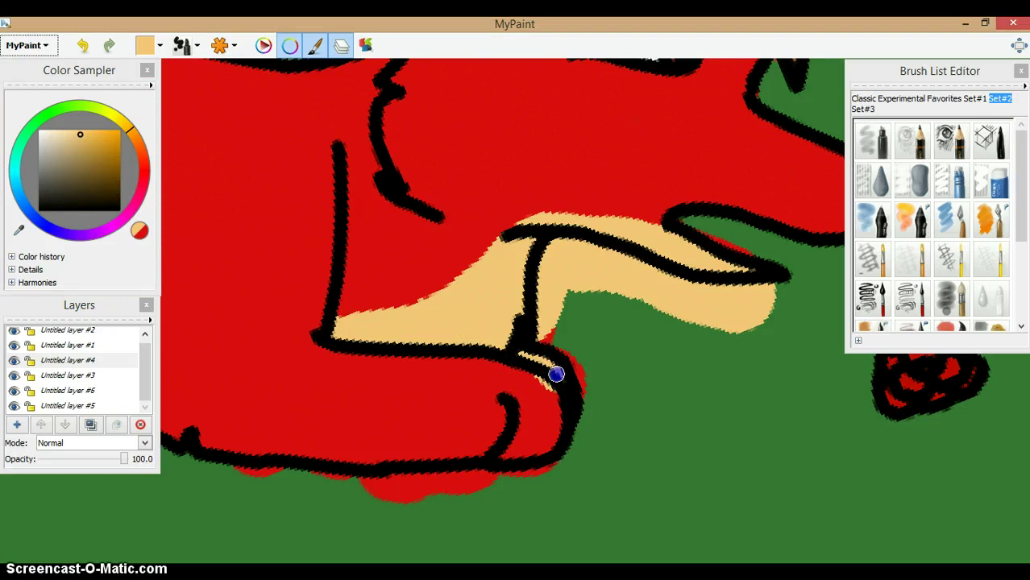
pyautogui.moveTo(556, 373)
pyautogui.mouseDown()
pyautogui.moveTo(548, 437)
pyautogui.moveTo(516, 449)
pyautogui.moveTo(546, 452)
pyautogui.moveTo(475, 452)
pyautogui.moveTo(494, 420)
pyautogui.moveTo(499, 342)
pyautogui.moveTo(535, 393)
pyautogui.mouseUp()
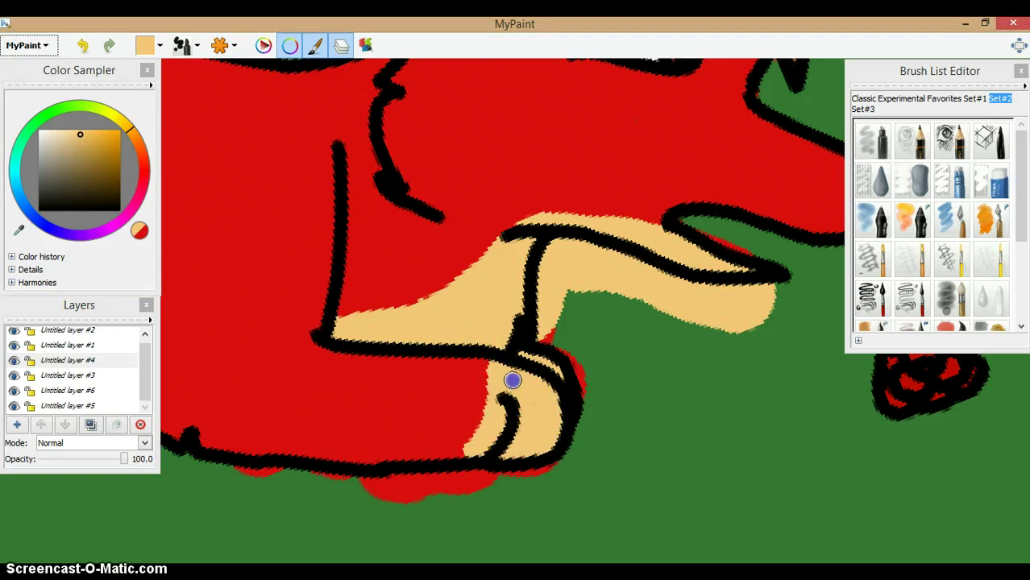
pyautogui.moveTo(473, 456); pyautogui.dragTo(416, 508)
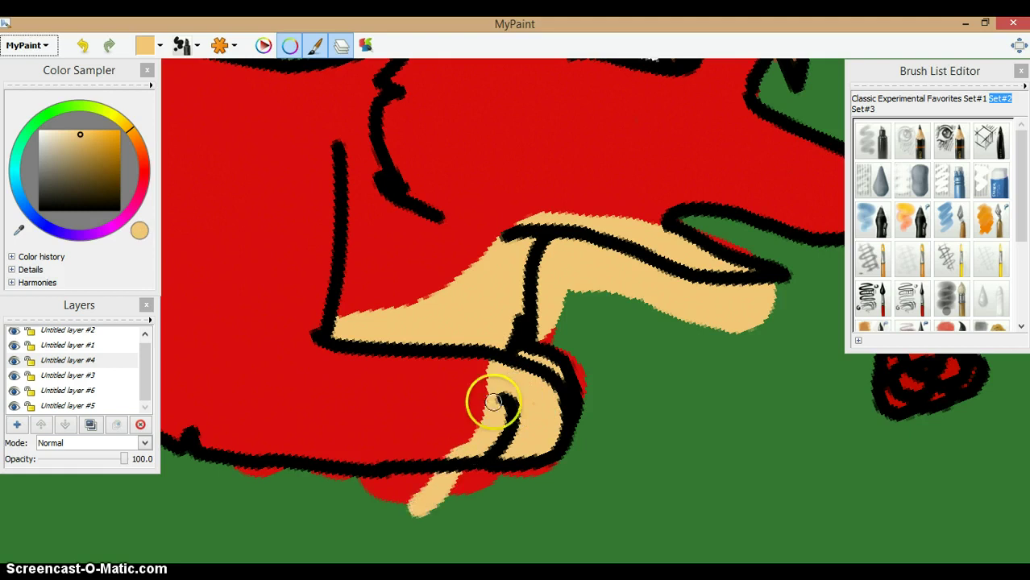
pyautogui.moveTo(491, 367); pyautogui.dragTo(453, 487)
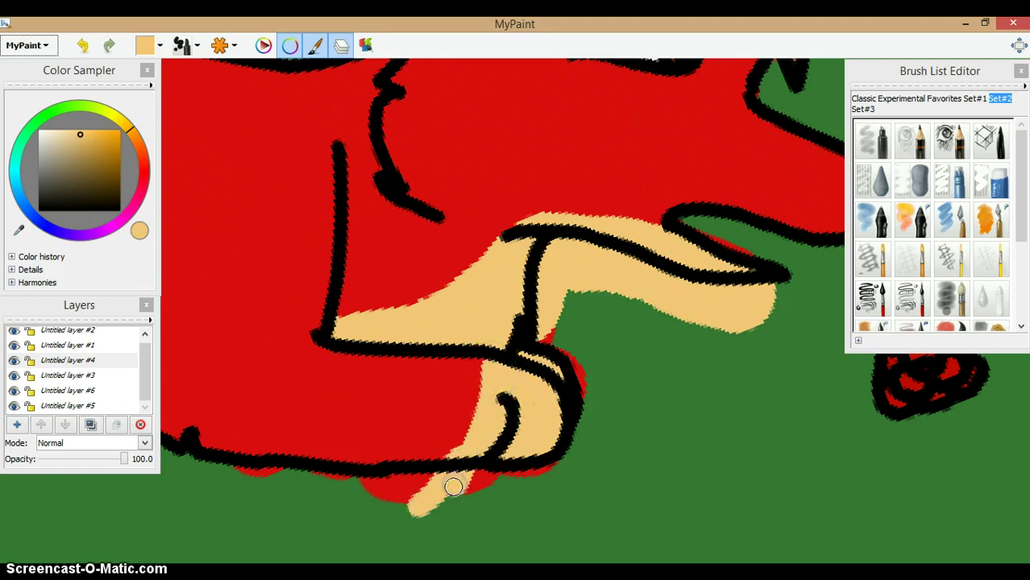
# Step: Choose a dark yellow and paint a wide band across the front leg directly behind the tan paw
pyautogui.scroll(15, 453, 487)
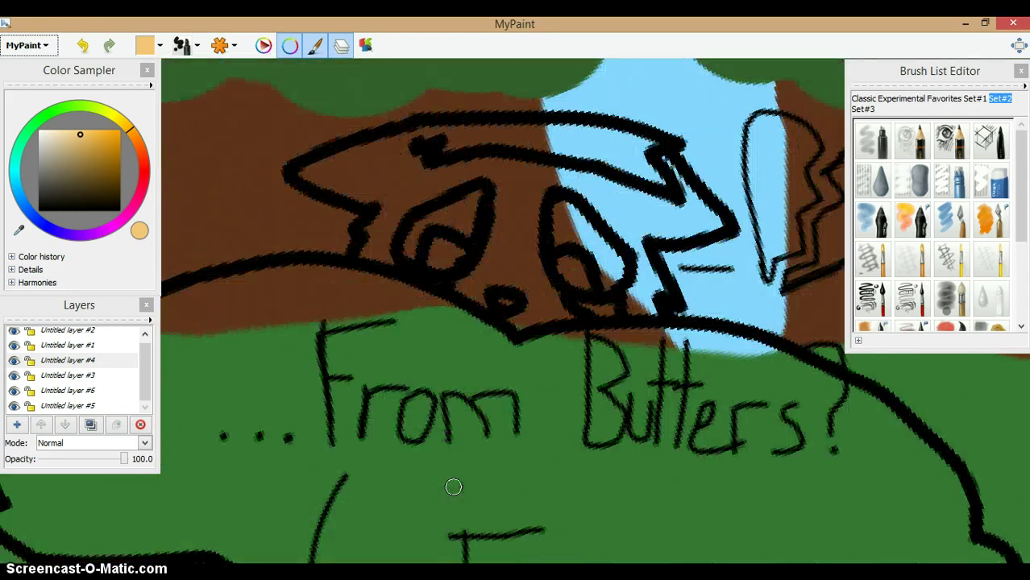
pyautogui.scroll(-15, 453, 487)
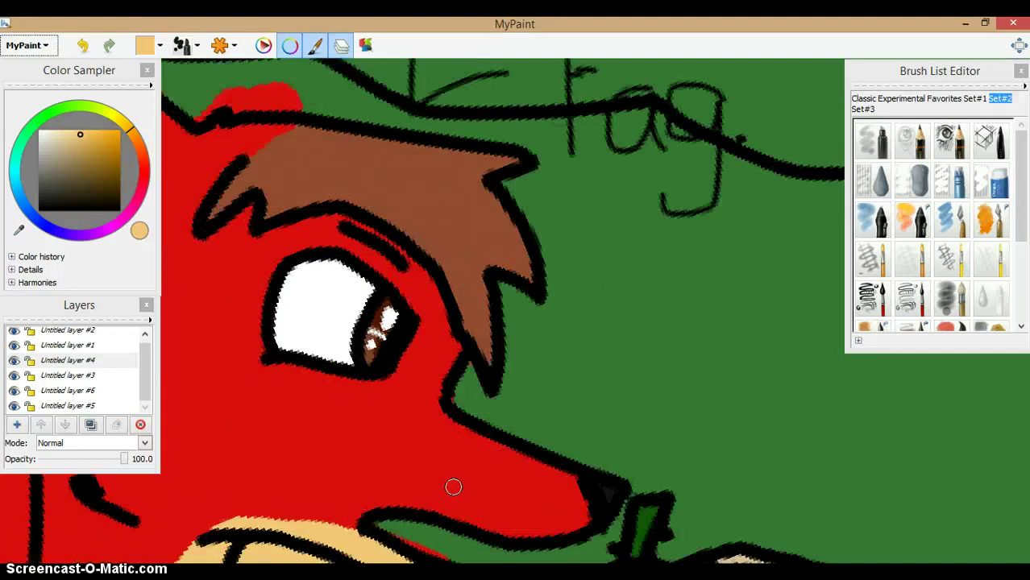
pyautogui.hscroll(-10, 453, 487)
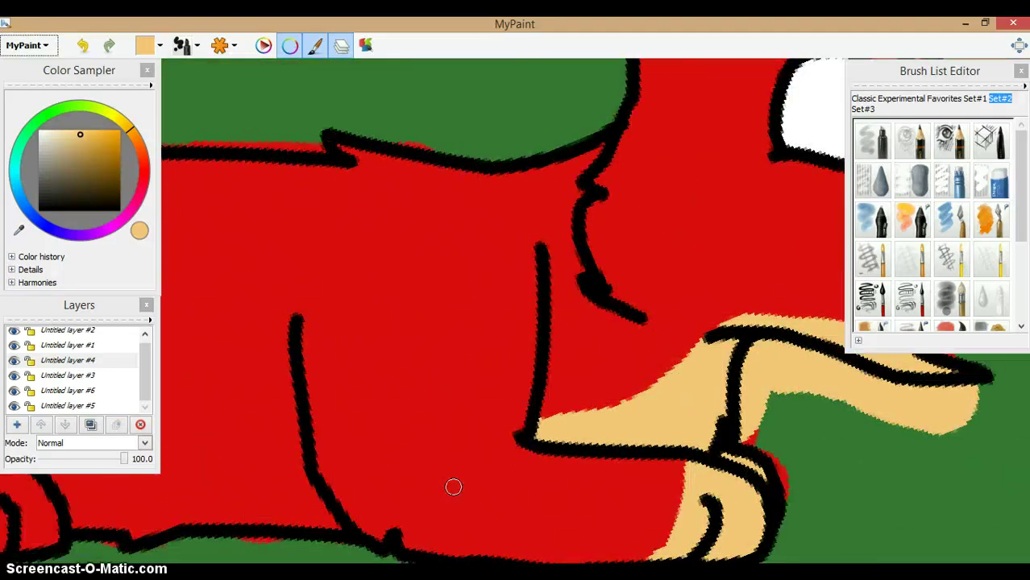
pyautogui.moveTo(129, 127); pyautogui.dragTo(117, 111)
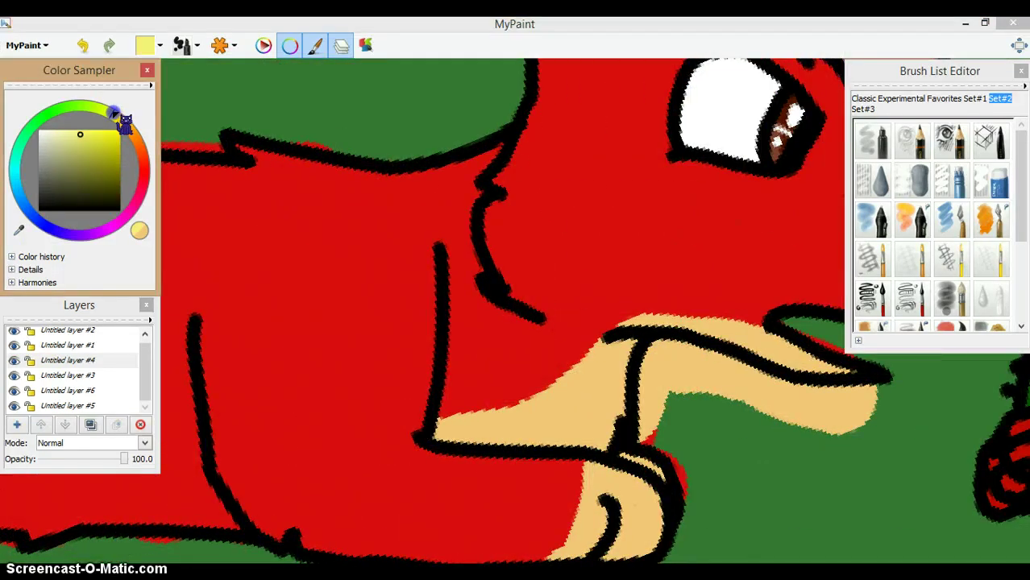
pyautogui.click(117, 157)
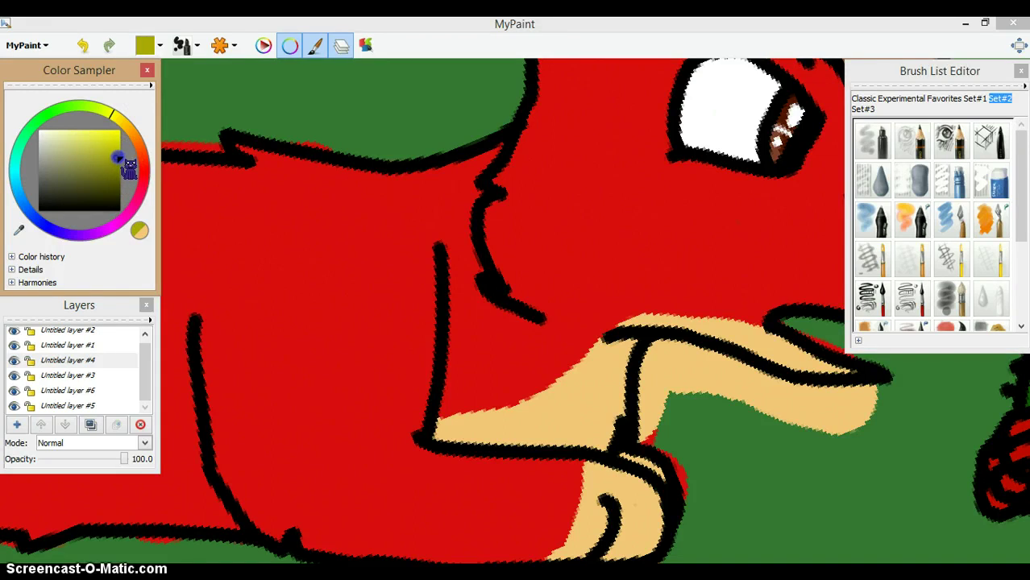
pyautogui.moveTo(589, 455)
pyautogui.mouseDown()
pyautogui.moveTo(559, 541)
pyautogui.moveTo(453, 555)
pyautogui.moveTo(467, 553)
pyautogui.moveTo(406, 542)
pyautogui.moveTo(439, 509)
pyautogui.moveTo(432, 490)
pyautogui.moveTo(547, 466)
pyautogui.moveTo(566, 485)
pyautogui.moveTo(494, 486)
pyautogui.moveTo(526, 516)
pyautogui.moveTo(458, 508)
pyautogui.mouseUp()
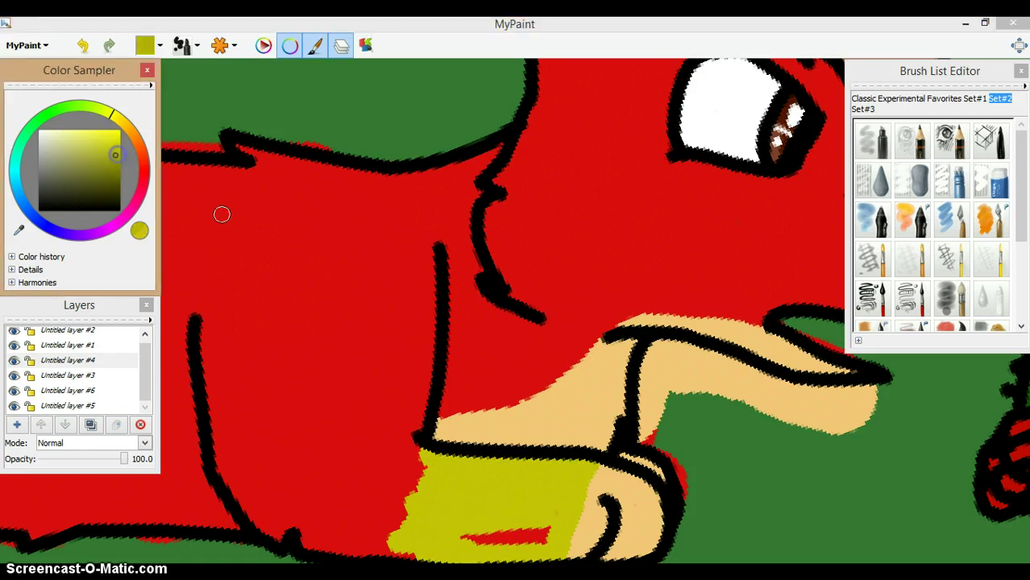
# Step: Repaint the front leg's band in a slightly darker olive yellow, covering its edges and the remaining red gaps
pyautogui.moveTo(591, 467); pyautogui.dragTo(573, 519)
pyautogui.moveTo(541, 553)
pyautogui.mouseDown()
pyautogui.moveTo(390, 550)
pyautogui.moveTo(417, 547)
pyautogui.moveTo(387, 533)
pyautogui.moveTo(427, 527)
pyautogui.moveTo(403, 514)
pyautogui.moveTo(431, 508)
pyautogui.moveTo(405, 497)
pyautogui.moveTo(437, 491)
pyautogui.mouseUp()
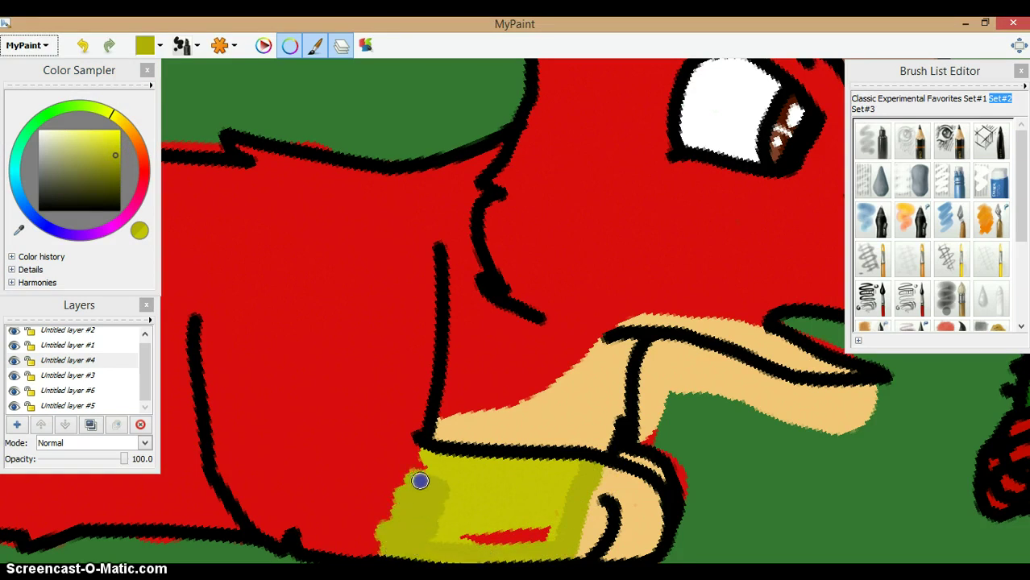
pyautogui.moveTo(432, 455)
pyautogui.mouseDown()
pyautogui.moveTo(484, 501)
pyautogui.moveTo(450, 465)
pyautogui.moveTo(522, 475)
pyautogui.moveTo(563, 459)
pyautogui.moveTo(575, 468)
pyautogui.moveTo(506, 468)
pyautogui.moveTo(564, 490)
pyautogui.moveTo(546, 543)
pyautogui.moveTo(465, 541)
pyautogui.mouseUp()
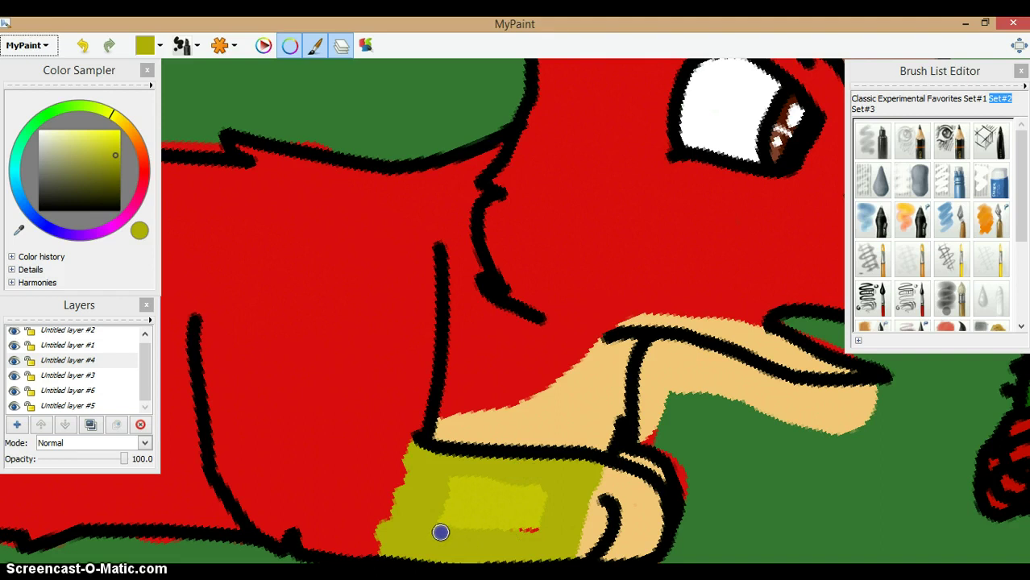
pyautogui.moveTo(455, 490); pyautogui.dragTo(512, 487)
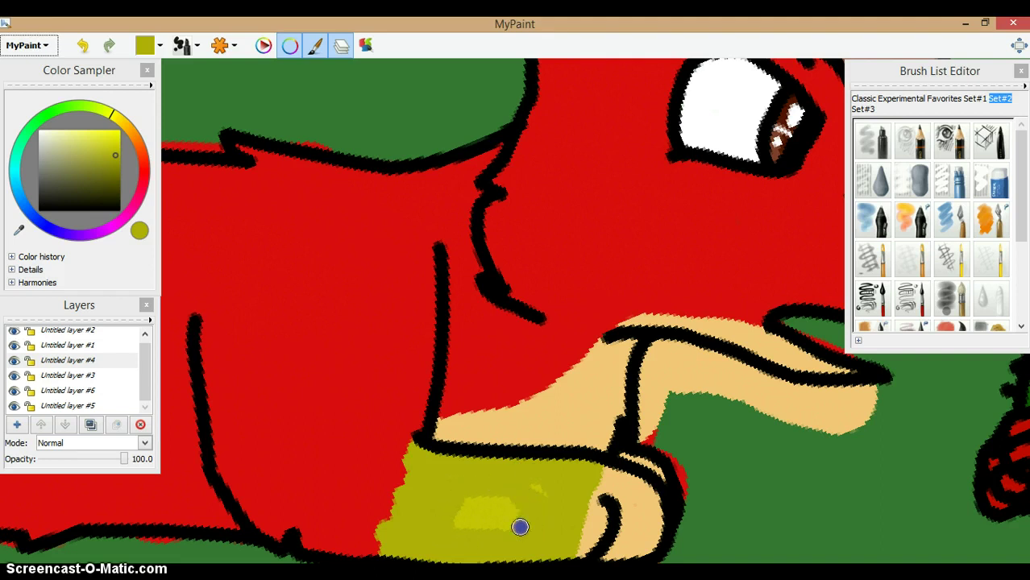
pyautogui.moveTo(520, 527)
pyautogui.mouseDown()
pyautogui.moveTo(471, 521)
pyautogui.moveTo(505, 515)
pyautogui.mouseUp()
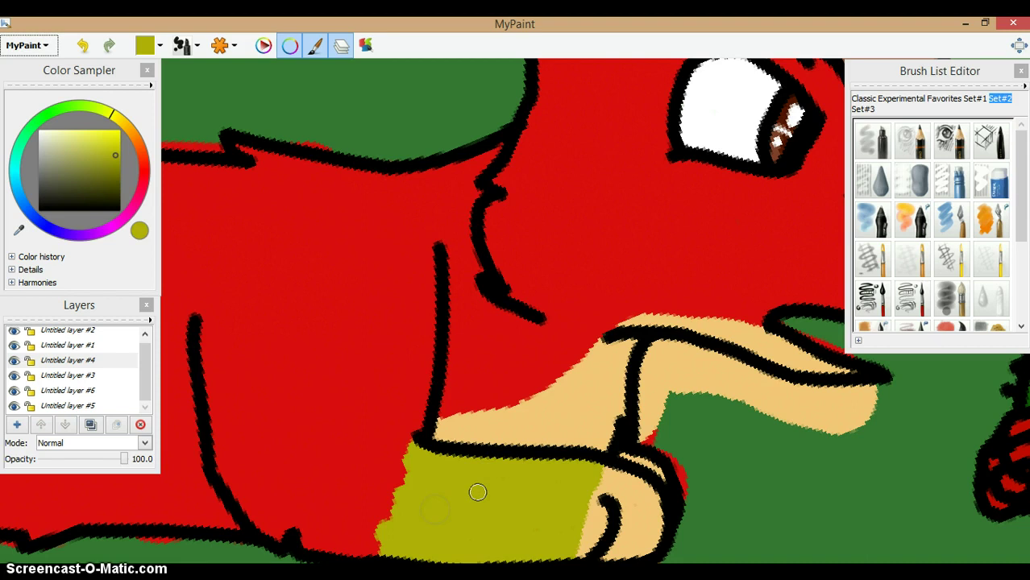
# Step: Sample the chest's tan and fill the underbelly between the hind leg and the front leg with it
pyautogui.hscroll(-10, 478, 493)
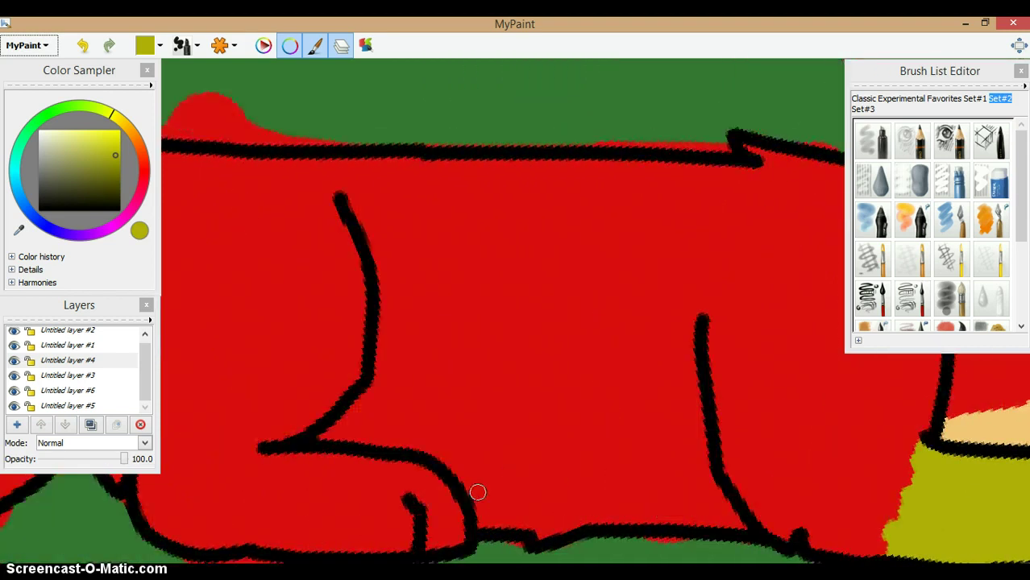
pyautogui.hscroll(10, 477, 493)
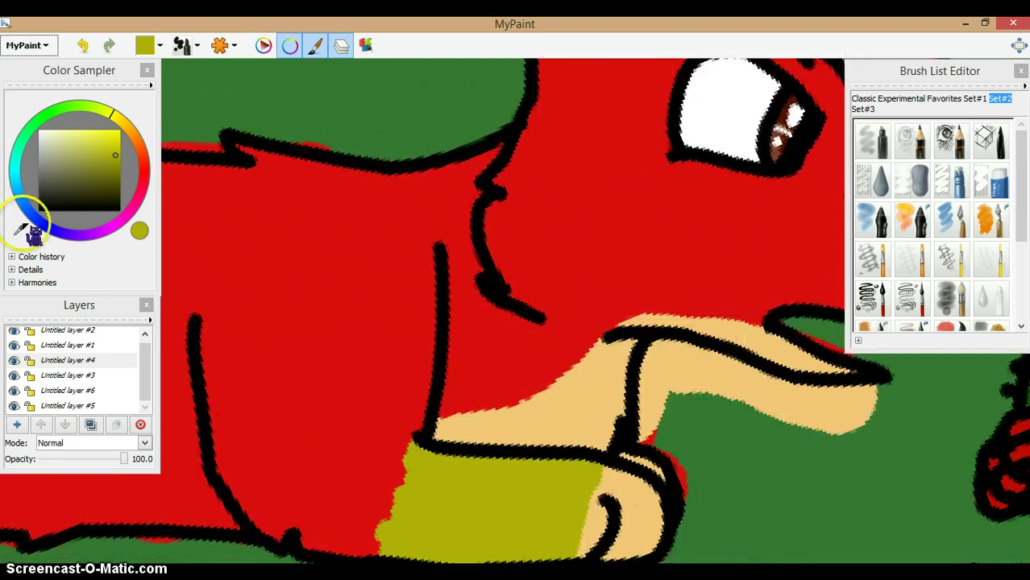
pyautogui.click(21, 229)
pyautogui.click(546, 418)
pyautogui.press('Left')
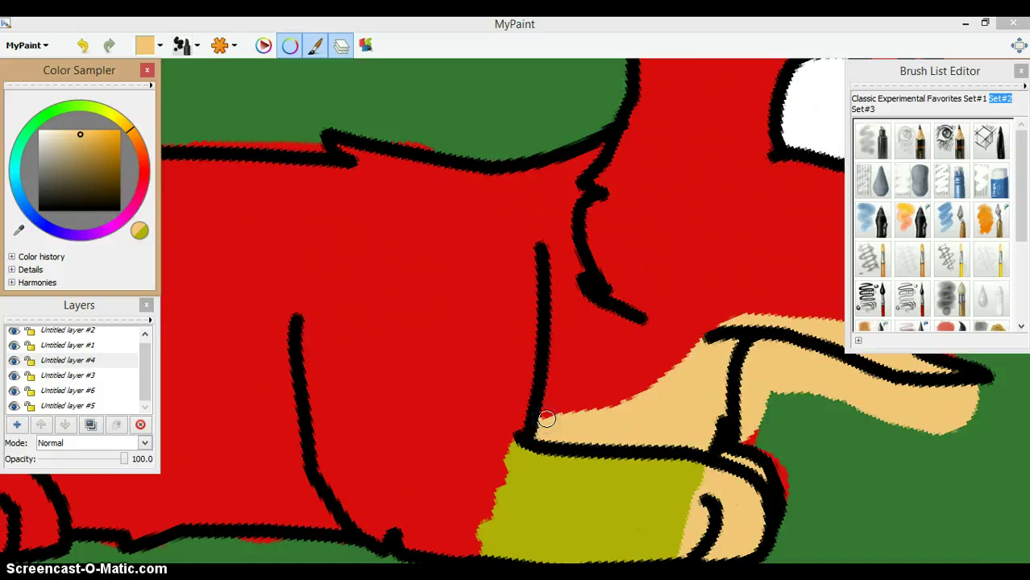
pyautogui.press('Left')
pyautogui.press('Left')
pyautogui.press('Left')
pyautogui.moveTo(607, 429); pyautogui.dragTo(262, 422)
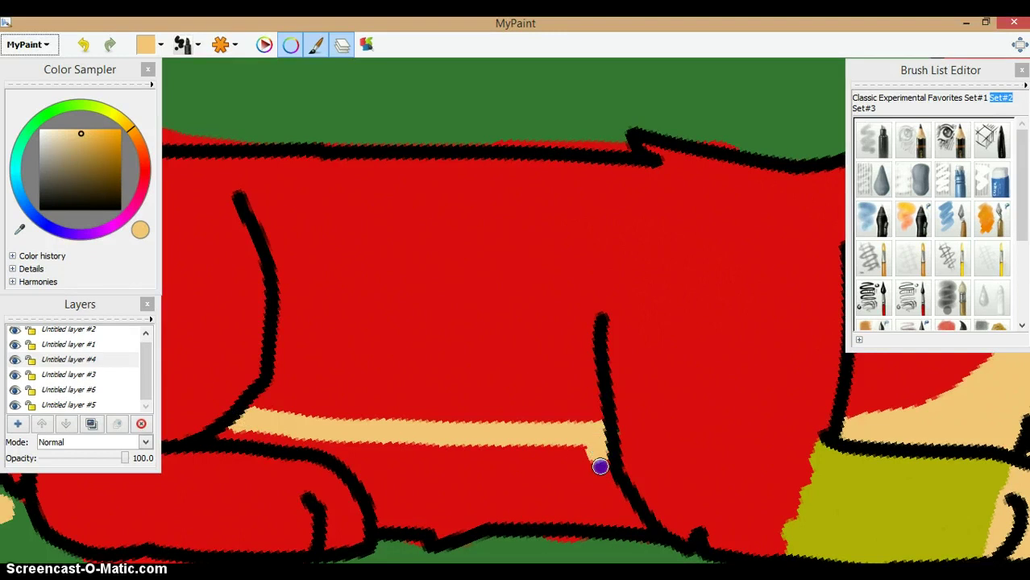
pyautogui.moveTo(601, 466)
pyautogui.mouseDown()
pyautogui.moveTo(634, 523)
pyautogui.moveTo(520, 515)
pyautogui.moveTo(444, 533)
pyautogui.moveTo(375, 510)
pyautogui.moveTo(365, 474)
pyautogui.moveTo(344, 454)
pyautogui.moveTo(271, 435)
pyautogui.mouseUp()
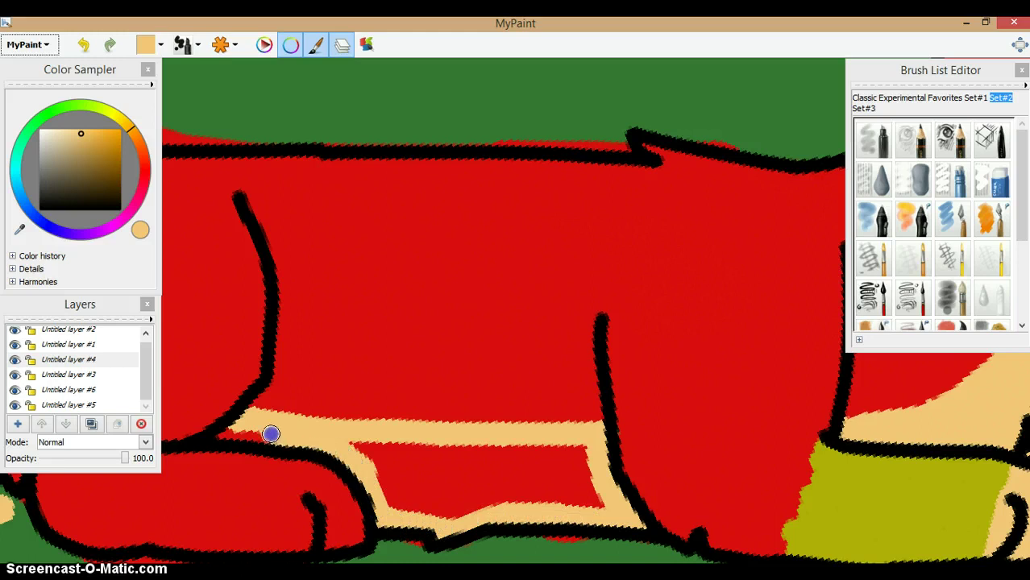
pyautogui.moveTo(366, 437)
pyautogui.mouseDown()
pyautogui.moveTo(567, 450)
pyautogui.moveTo(597, 499)
pyautogui.moveTo(525, 500)
pyautogui.moveTo(439, 523)
pyautogui.moveTo(381, 486)
pyautogui.moveTo(364, 455)
pyautogui.moveTo(497, 457)
pyautogui.moveTo(579, 489)
pyautogui.moveTo(507, 456)
pyautogui.moveTo(548, 499)
pyautogui.moveTo(477, 494)
pyautogui.moveTo(516, 479)
pyautogui.moveTo(470, 466)
pyautogui.moveTo(405, 475)
pyautogui.moveTo(466, 488)
pyautogui.mouseUp()
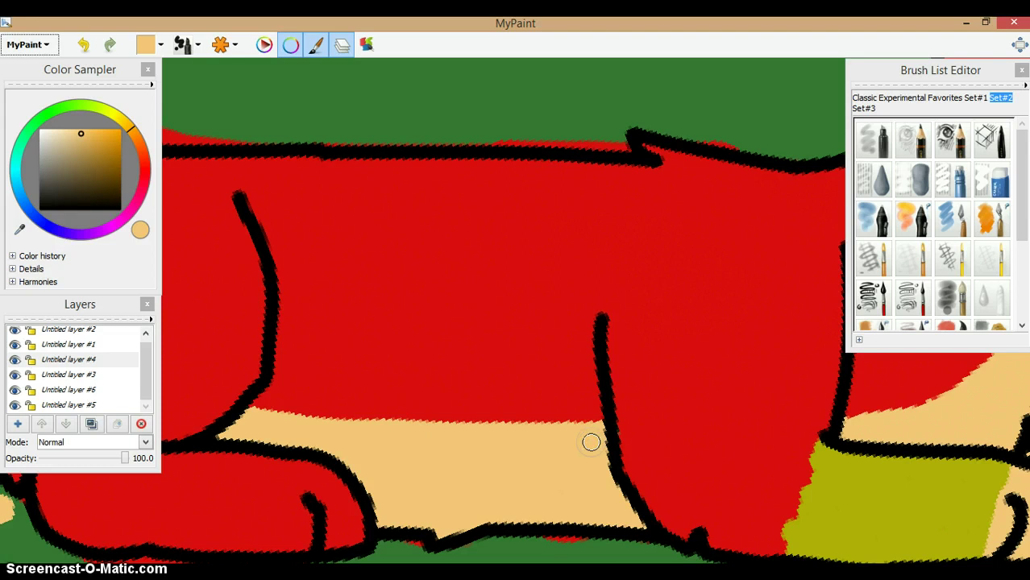
# Step: Paint the front part of the hind paw tan, around the toe line
pyautogui.press('Left')
pyautogui.press('Left')
pyautogui.press('Down')
pyautogui.press('Left')
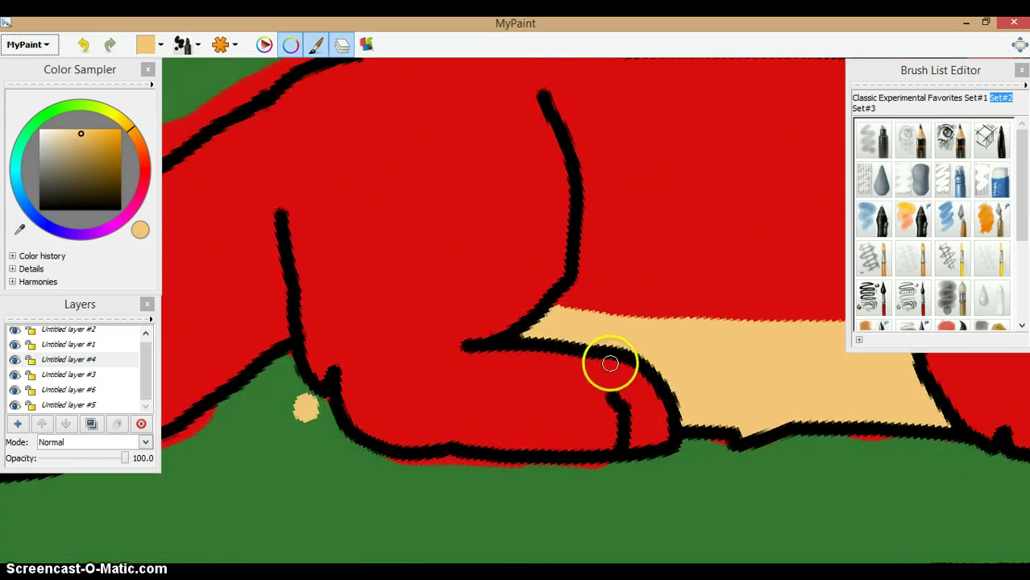
pyautogui.moveTo(609, 356)
pyautogui.mouseDown()
pyautogui.moveTo(577, 381)
pyautogui.moveTo(573, 431)
pyautogui.moveTo(579, 374)
pyautogui.moveTo(559, 452)
pyautogui.moveTo(665, 427)
pyautogui.moveTo(602, 433)
pyautogui.moveTo(670, 398)
pyautogui.moveTo(599, 396)
pyautogui.moveTo(610, 397)
pyautogui.moveTo(605, 370)
pyautogui.mouseUp()
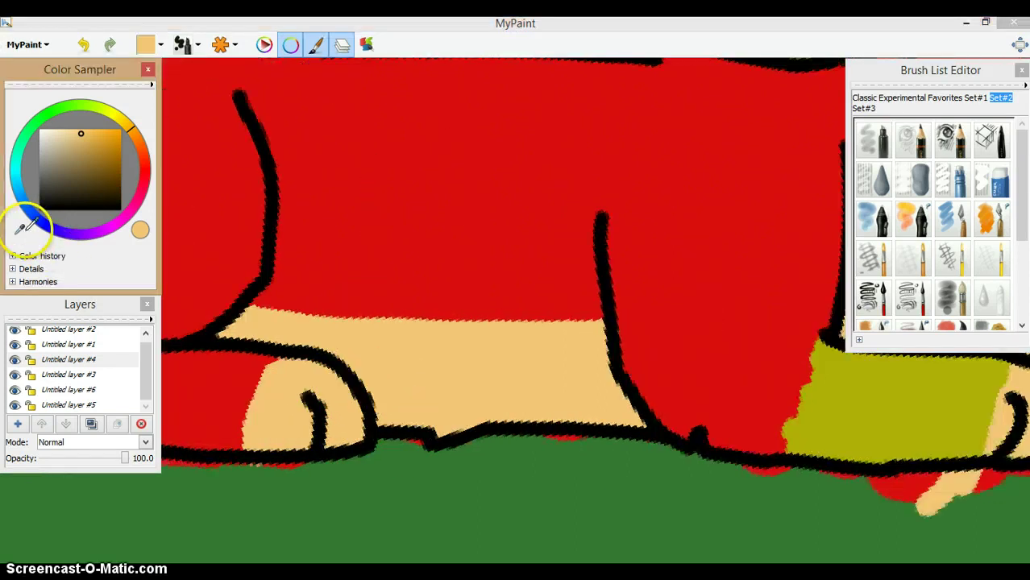
# Step: Sample the olive yellow from the front leg's band and extend the band's rear edge further toward the body
pyautogui.click(385, 324)
pyautogui.click(658, 409)
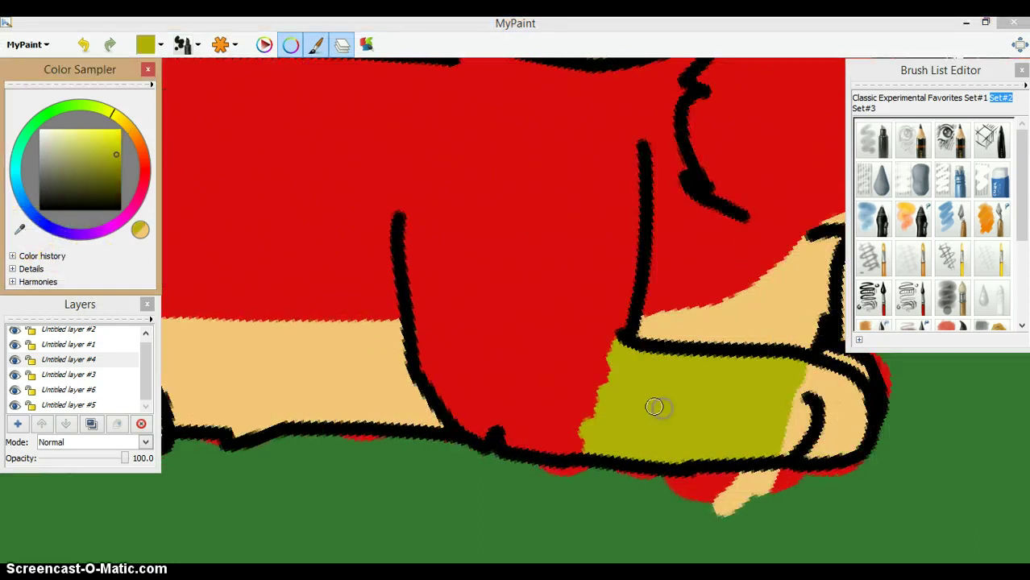
pyautogui.moveTo(615, 382); pyautogui.dragTo(598, 390)
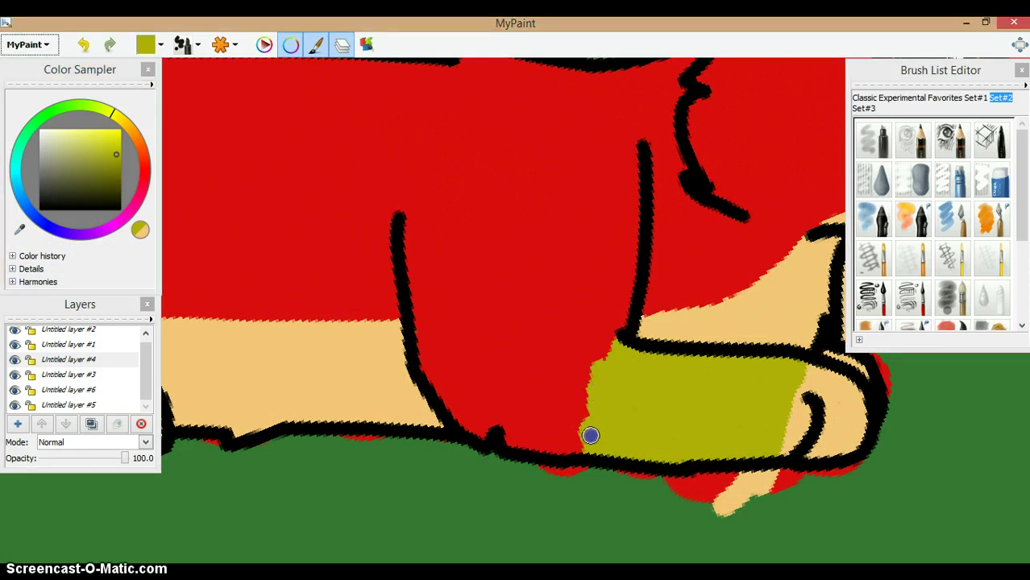
pyautogui.moveTo(580, 446); pyautogui.dragTo(615, 369)
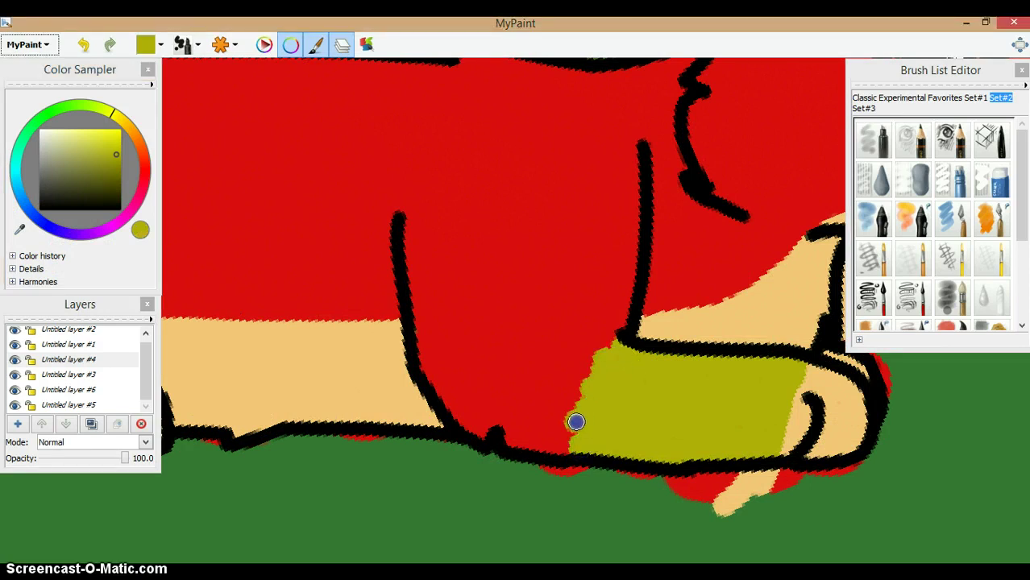
# Step: Paint an olive-yellow band across the hind leg, directly behind the tan front part of the paw
pyautogui.press('Left')
pyautogui.press('Left')
pyautogui.press('Left')
pyautogui.press('Left')
pyautogui.press('Left')
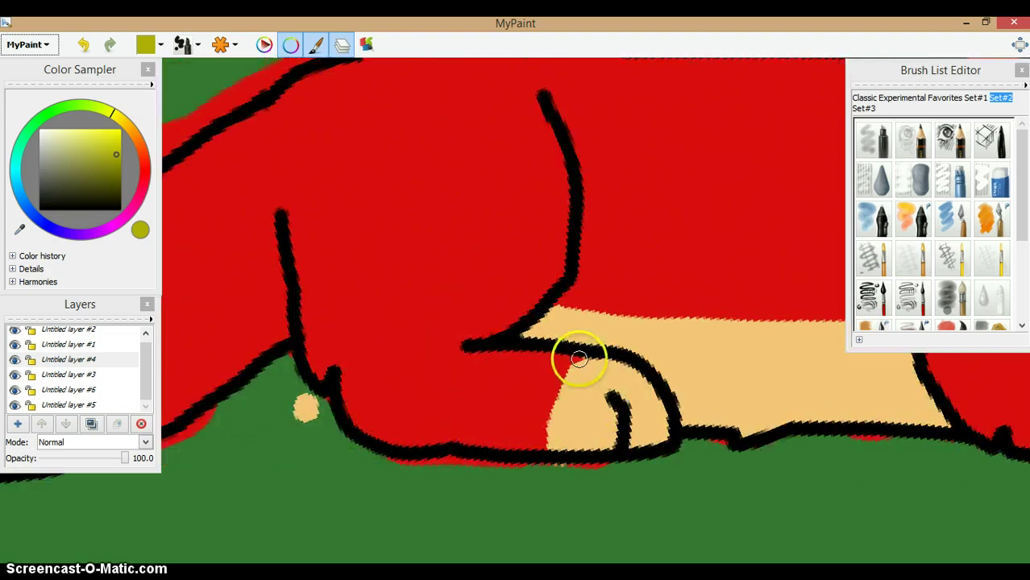
pyautogui.moveTo(579, 359)
pyautogui.mouseDown()
pyautogui.moveTo(542, 400)
pyautogui.moveTo(553, 389)
pyautogui.moveTo(539, 443)
pyautogui.moveTo(447, 438)
pyautogui.moveTo(454, 414)
pyautogui.moveTo(482, 411)
pyautogui.moveTo(462, 401)
pyautogui.moveTo(493, 396)
pyautogui.mouseUp()
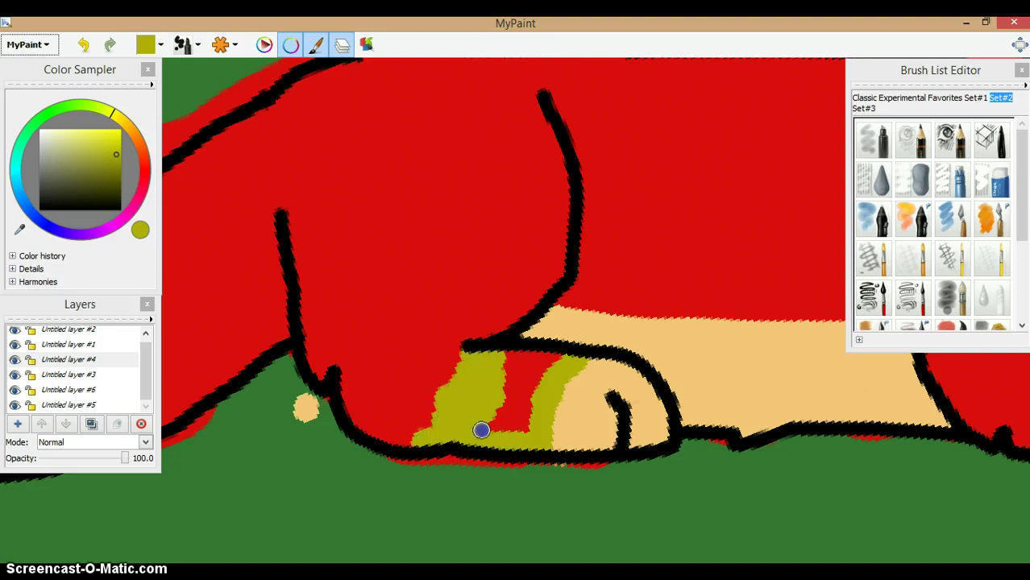
pyautogui.moveTo(523, 424)
pyautogui.mouseDown()
pyautogui.moveTo(501, 417)
pyautogui.moveTo(501, 403)
pyautogui.moveTo(578, 358)
pyautogui.moveTo(509, 369)
pyautogui.mouseUp()
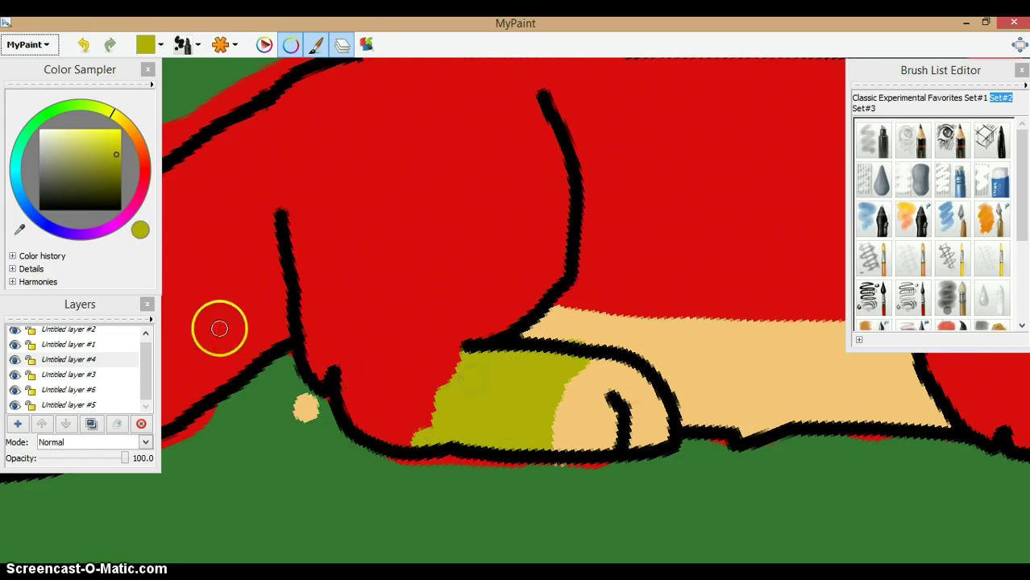
# Step: Sample the body's red and then the underbelly's tan as the brush colour
pyautogui.click(20, 230)
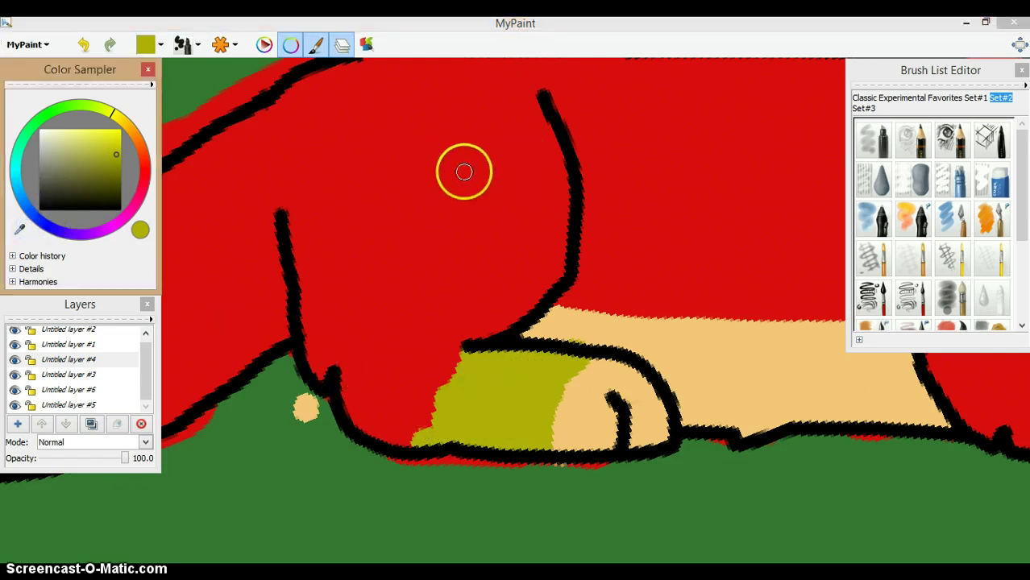
pyautogui.click(20, 230)
pyautogui.click(486, 204)
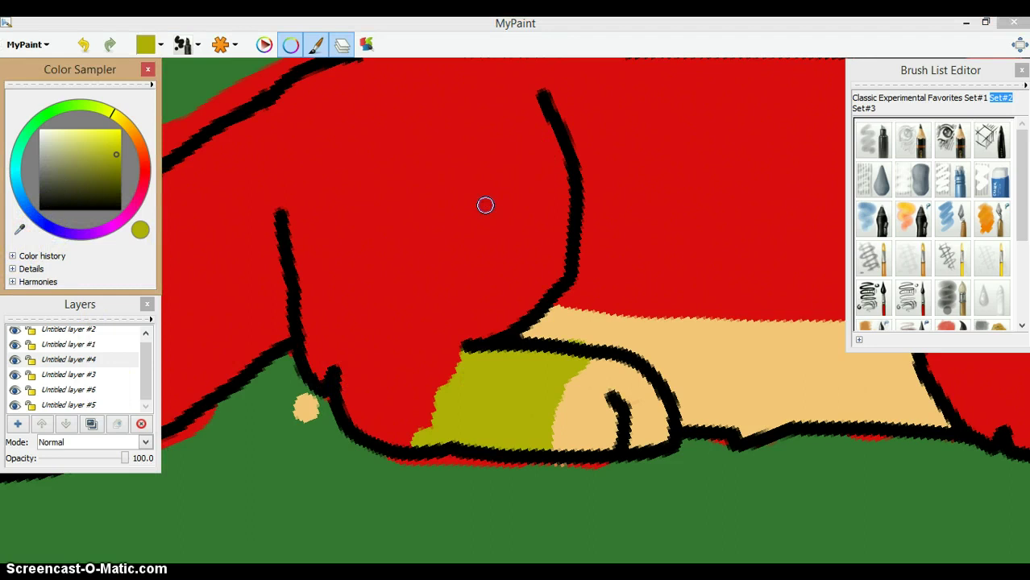
pyautogui.press('Right')
pyautogui.press('Right')
pyautogui.press('Right')
pyautogui.press('Right')
pyautogui.click(527, 331)
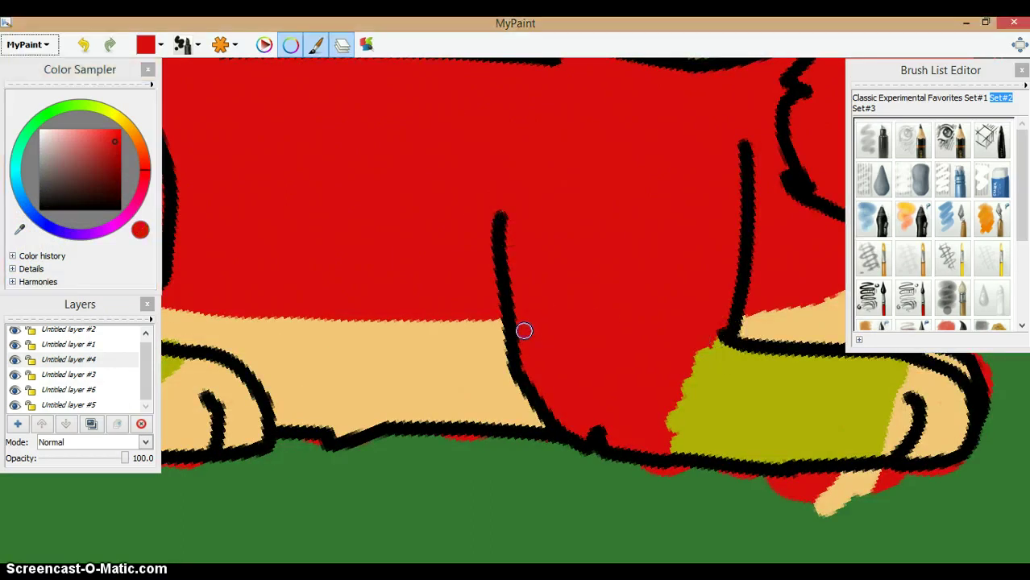
pyautogui.press('Left')
pyautogui.press('Left')
pyautogui.press('Left')
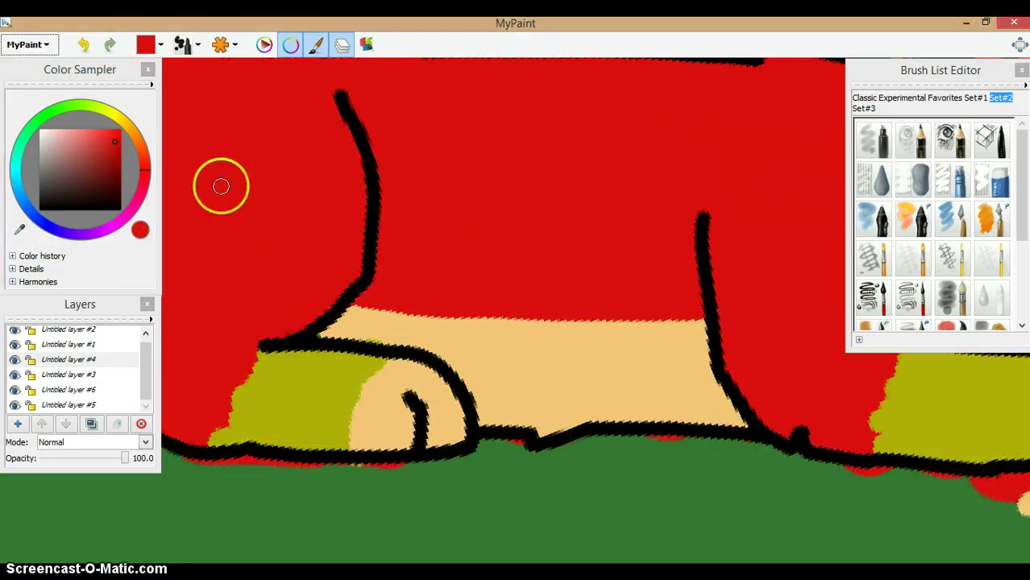
pyautogui.click(20, 230)
pyautogui.click(380, 326)
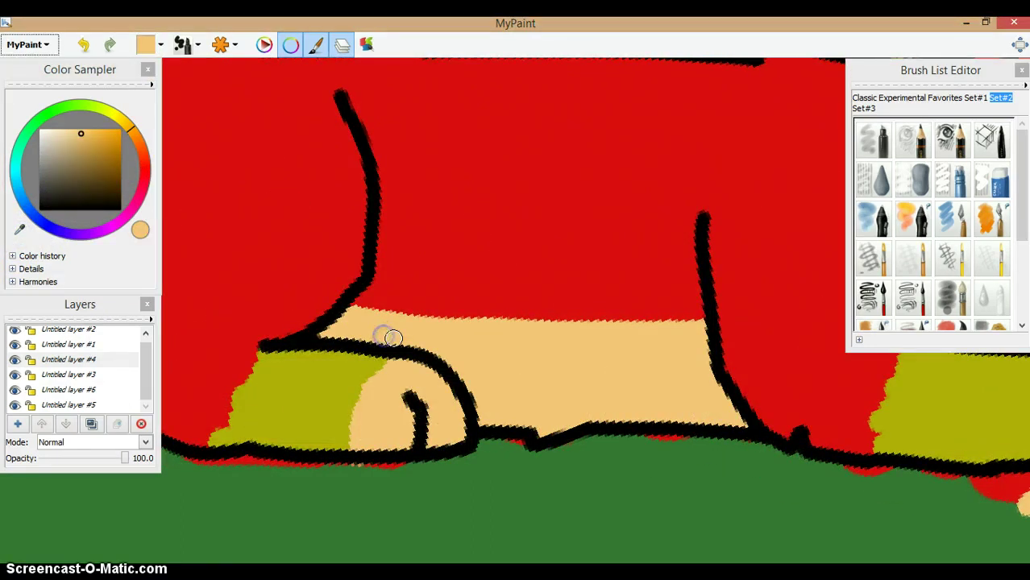
# Step: Choose a medium-dark green brush colour for the outlined bush behind the animal's head
pyautogui.scroll(-6, 393, 338)
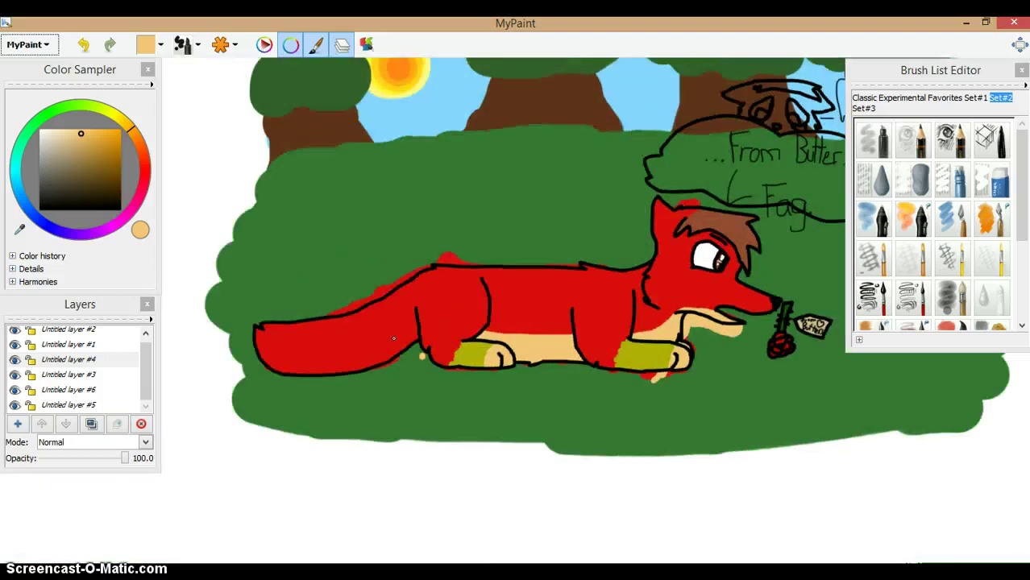
pyautogui.press('Right')
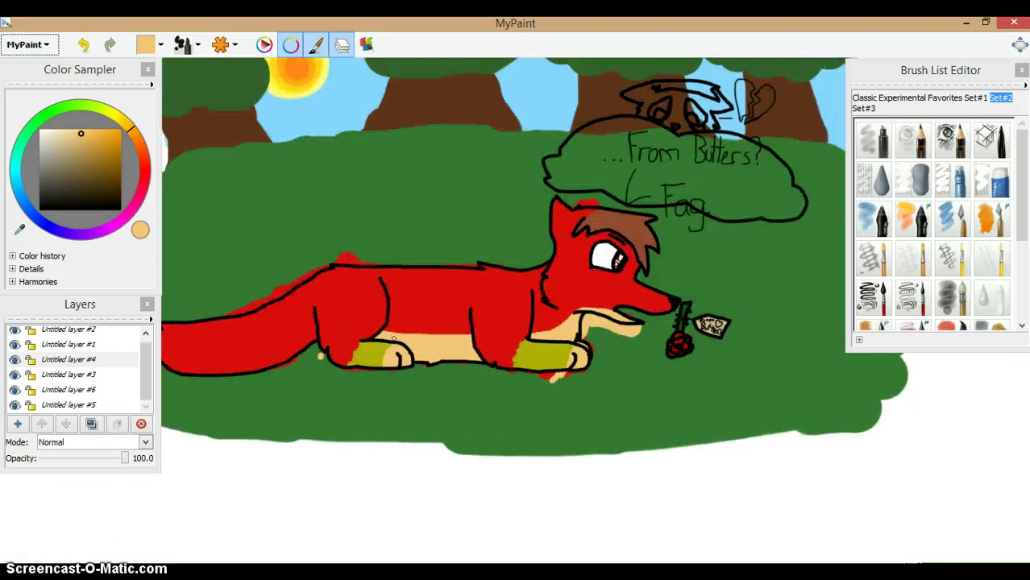
pyautogui.scroll(3, 393, 338)
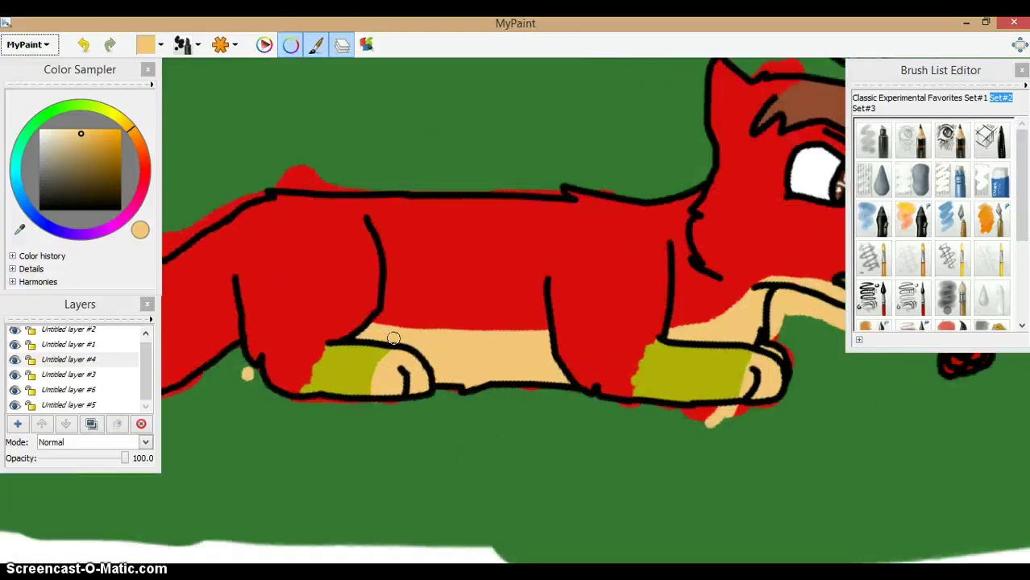
pyautogui.scroll(1, 393, 338)
pyautogui.press('Right')
pyautogui.press('Right')
pyautogui.press('Right')
pyautogui.press('Right')
pyautogui.press('Right')
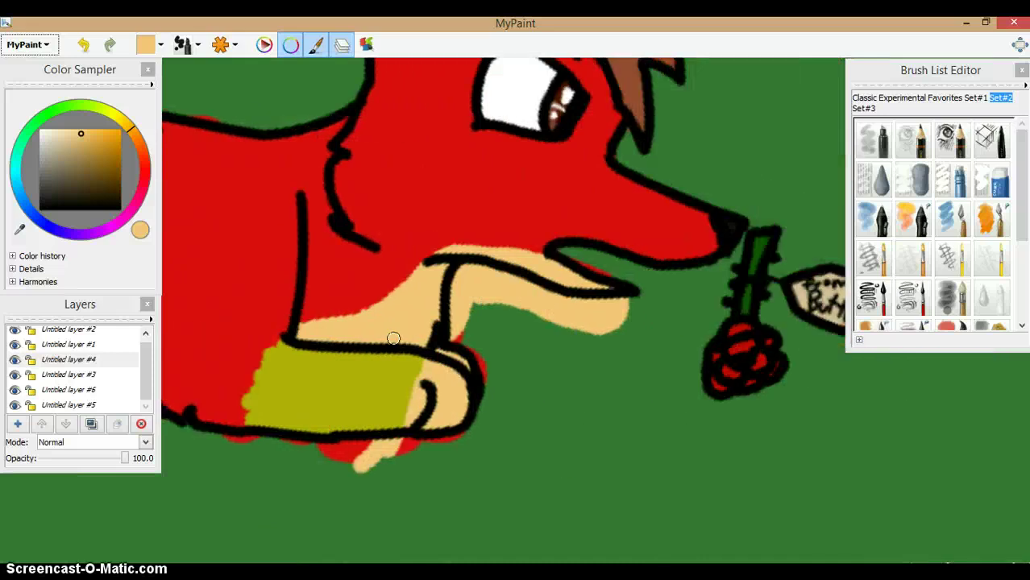
pyautogui.press('Up')
pyautogui.press('Up')
pyautogui.press('Up')
pyautogui.press('Up')
pyautogui.press('Up')
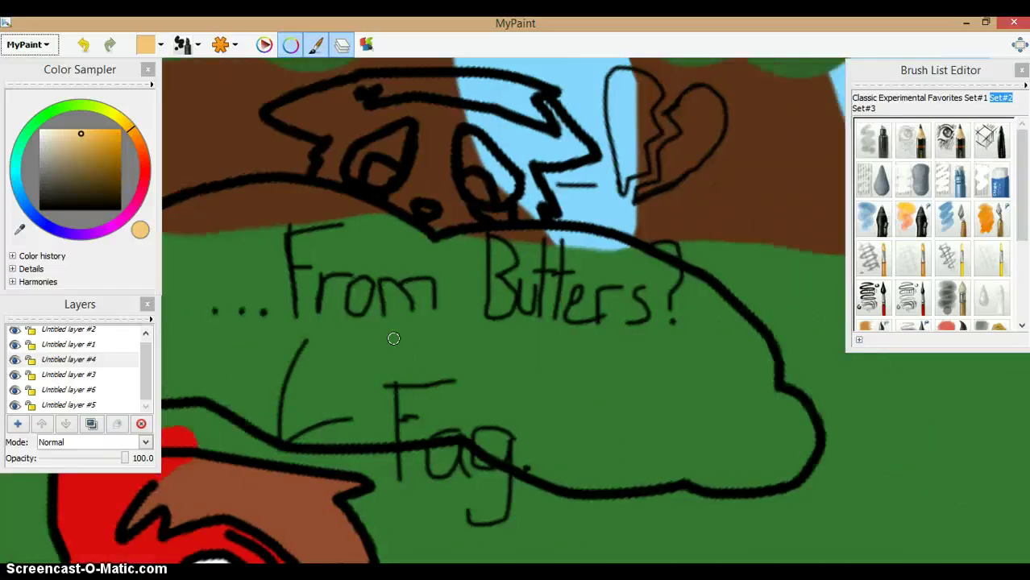
pyautogui.press('Left')
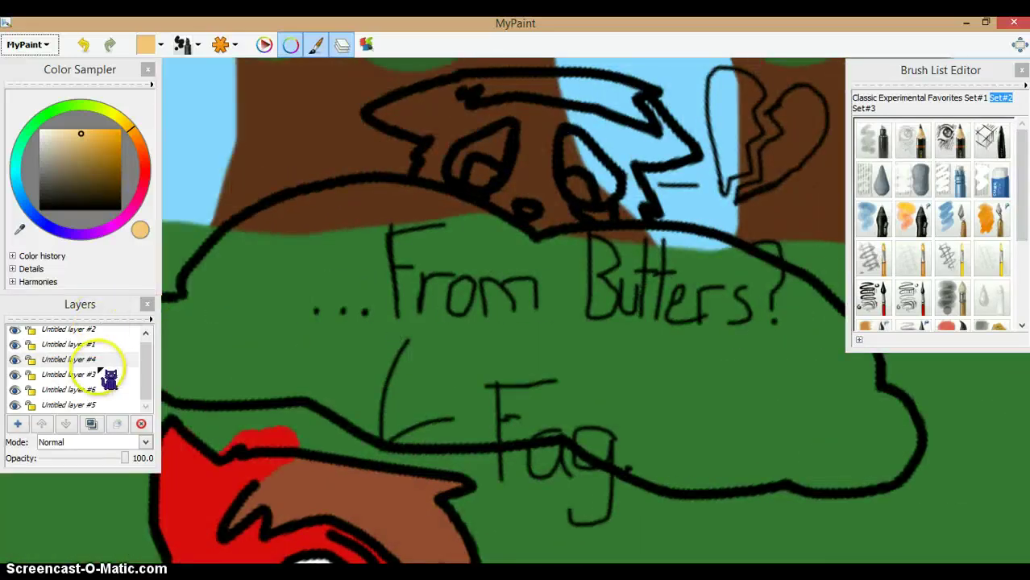
pyautogui.click(41, 117)
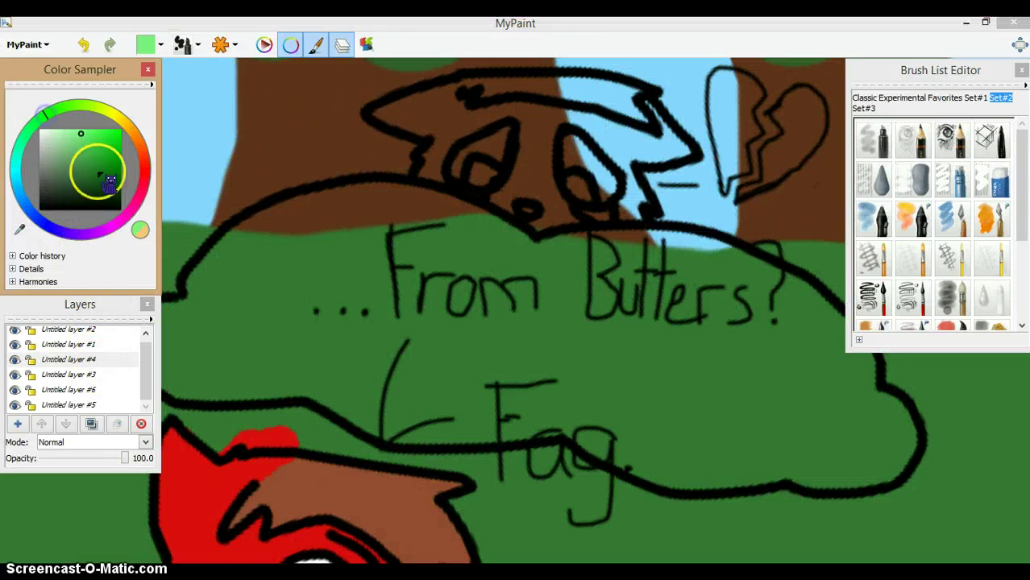
pyautogui.click(108, 174)
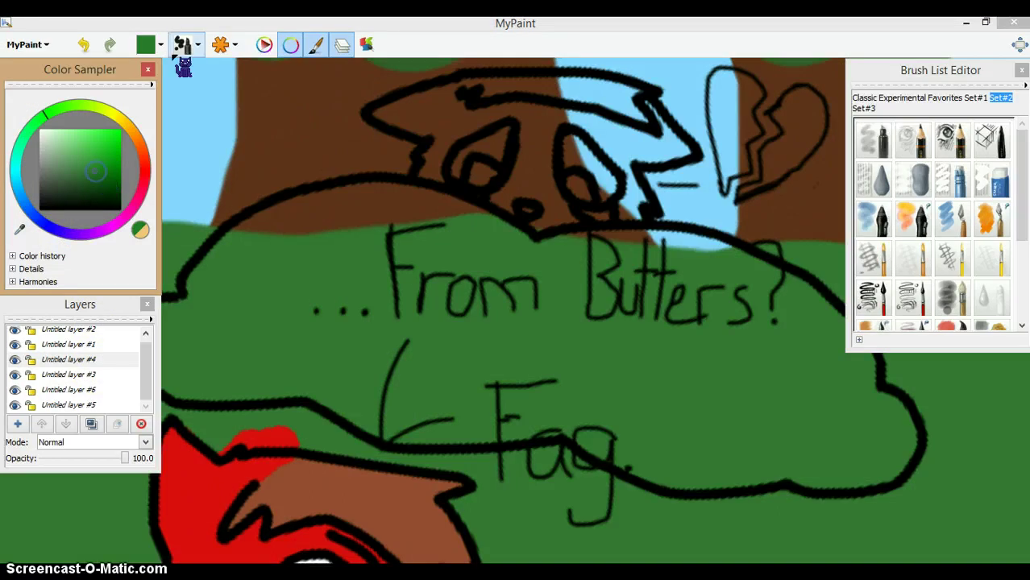
# Step: Increase the brush radius and paint a first green stroke across the middle of the bush
pyautogui.click(178, 47)
pyautogui.click(263, 49)
pyautogui.click(221, 45)
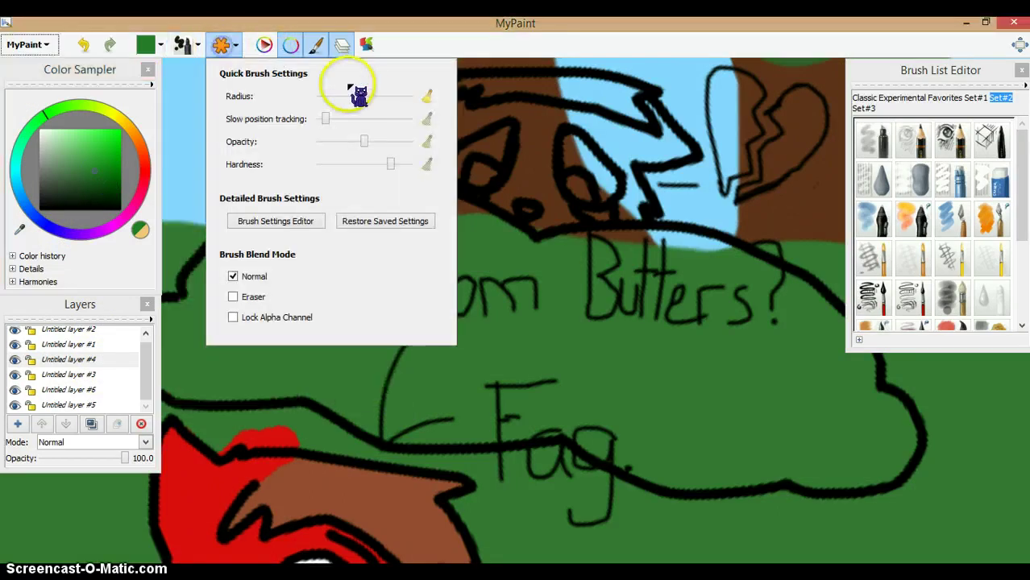
pyautogui.moveTo(359, 96); pyautogui.dragTo(376, 94)
pyautogui.moveTo(730, 354); pyautogui.dragTo(611, 347)
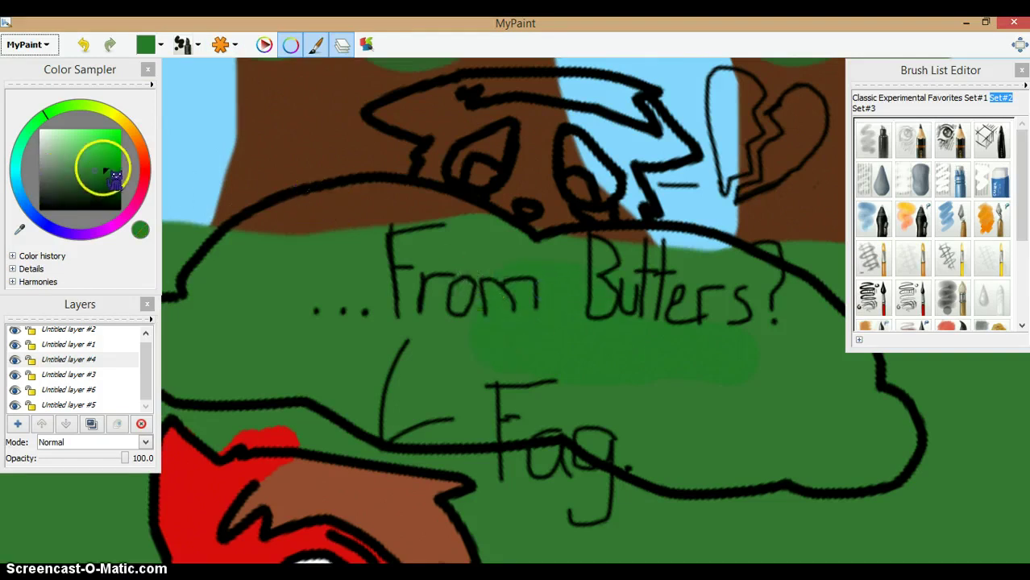
# Step: Pick a darker, more saturated green and fill the upper part of the bush along its outline
pyautogui.moveTo(101, 165); pyautogui.dragTo(200, 228)
pyautogui.moveTo(127, 199); pyautogui.dragTo(107, 171)
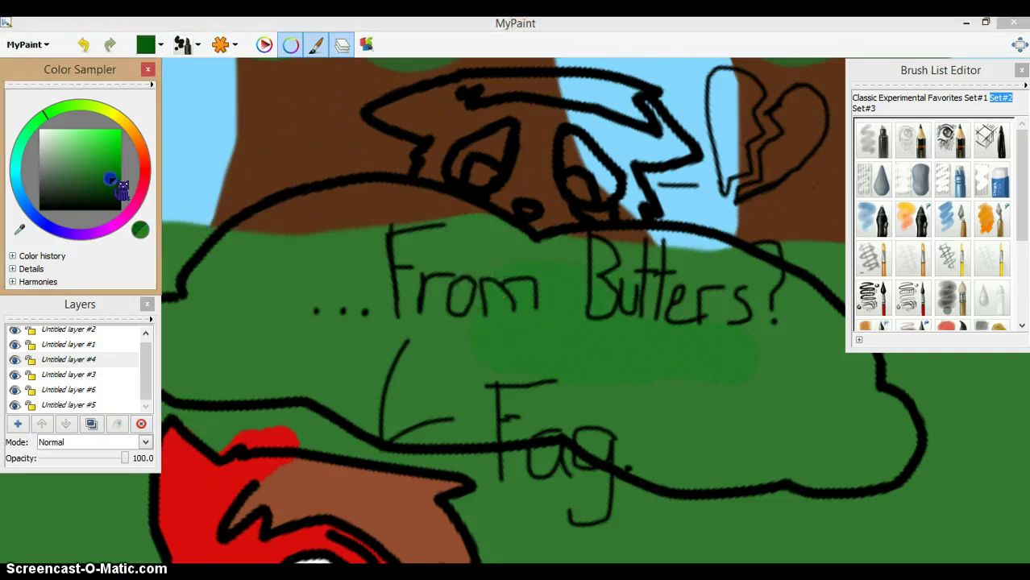
pyautogui.moveTo(612, 343)
pyautogui.mouseDown()
pyautogui.moveTo(439, 321)
pyautogui.moveTo(803, 329)
pyautogui.moveTo(731, 334)
pyautogui.moveTo(610, 299)
pyautogui.mouseUp()
pyautogui.moveTo(555, 277)
pyautogui.mouseDown()
pyautogui.moveTo(378, 224)
pyautogui.moveTo(270, 246)
pyautogui.moveTo(222, 287)
pyautogui.mouseUp()
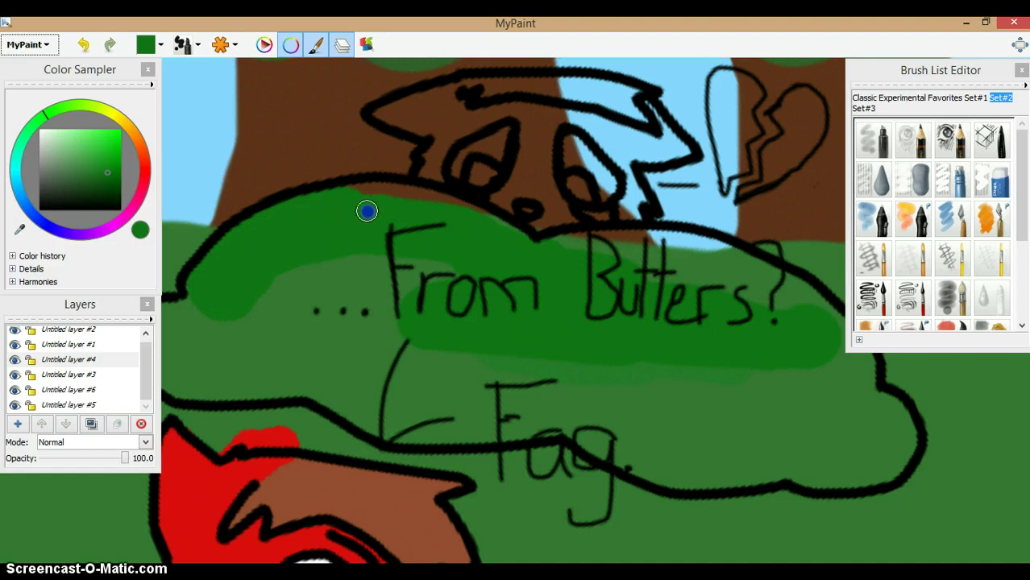
pyautogui.moveTo(367, 211); pyautogui.dragTo(396, 211)
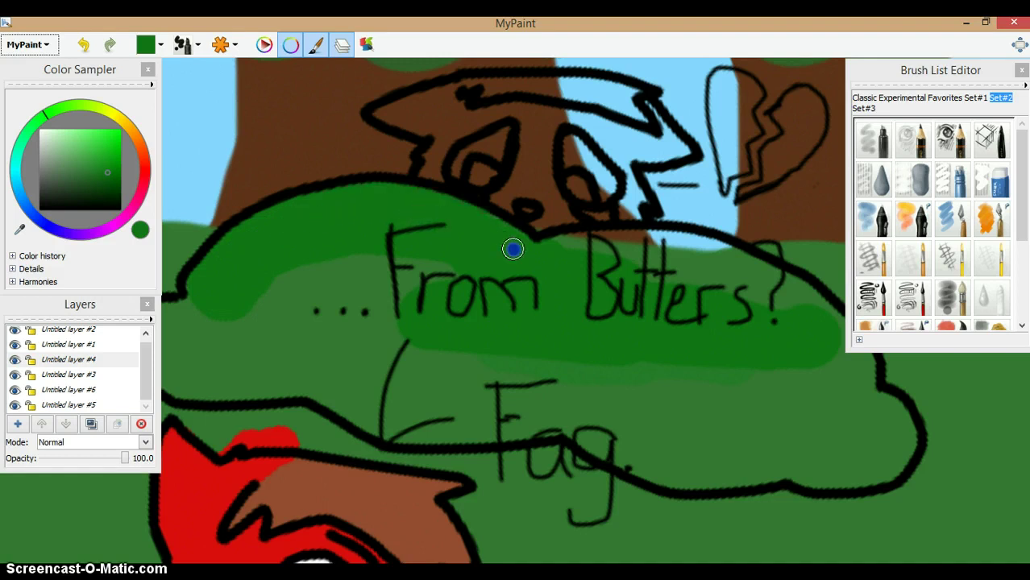
pyautogui.moveTo(618, 251)
pyautogui.mouseDown()
pyautogui.moveTo(722, 272)
pyautogui.moveTo(704, 261)
pyautogui.moveTo(750, 282)
pyautogui.mouseUp()
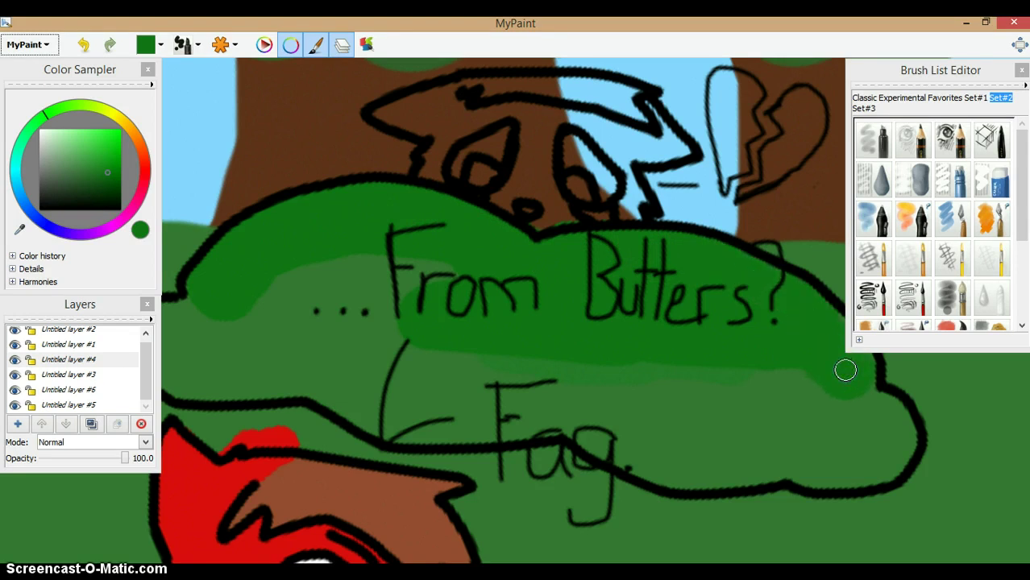
# Step: Fill the lower edge and the remaining gaps of the bush with the same dark green
pyautogui.press('Right')
pyautogui.moveTo(751, 362)
pyautogui.mouseDown()
pyautogui.moveTo(727, 342)
pyautogui.moveTo(760, 404)
pyautogui.moveTo(810, 441)
pyautogui.moveTo(767, 477)
pyautogui.moveTo(664, 461)
pyautogui.moveTo(564, 481)
pyautogui.moveTo(224, 414)
pyautogui.moveTo(193, 399)
pyautogui.mouseUp()
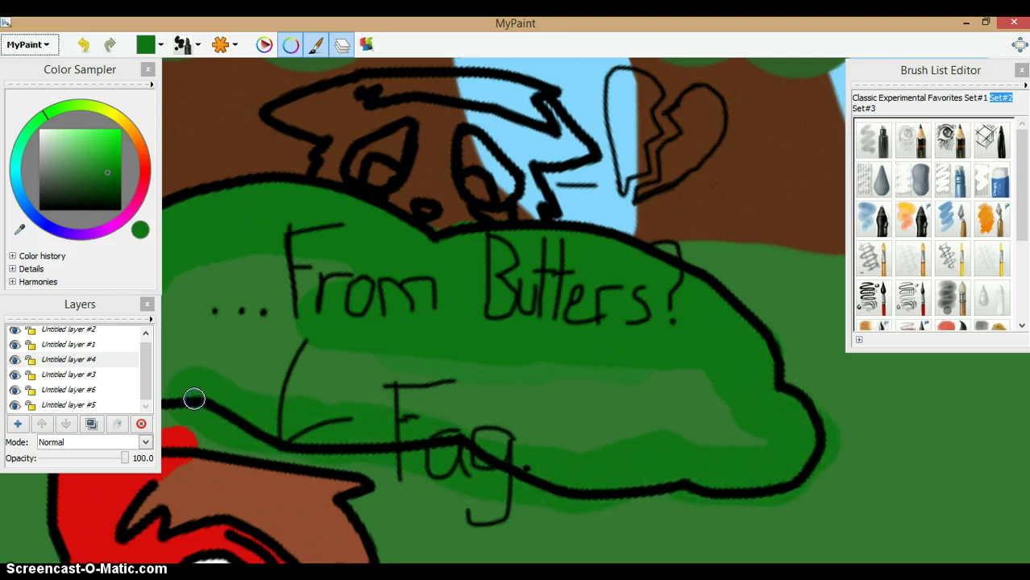
pyautogui.press('Left')
pyautogui.press('Left')
pyautogui.moveTo(386, 372)
pyautogui.mouseDown()
pyautogui.moveTo(290, 384)
pyautogui.moveTo(263, 265)
pyautogui.moveTo(277, 242)
pyautogui.moveTo(303, 338)
pyautogui.moveTo(298, 327)
pyautogui.moveTo(447, 260)
pyautogui.moveTo(546, 271)
pyautogui.moveTo(336, 312)
pyautogui.moveTo(360, 355)
pyautogui.moveTo(440, 348)
pyautogui.moveTo(489, 364)
pyautogui.moveTo(447, 375)
pyautogui.moveTo(548, 384)
pyautogui.moveTo(556, 384)
pyautogui.moveTo(525, 367)
pyautogui.moveTo(832, 369)
pyautogui.moveTo(961, 430)
pyautogui.moveTo(733, 433)
pyautogui.moveTo(636, 407)
pyautogui.mouseUp()
pyautogui.press('Right')
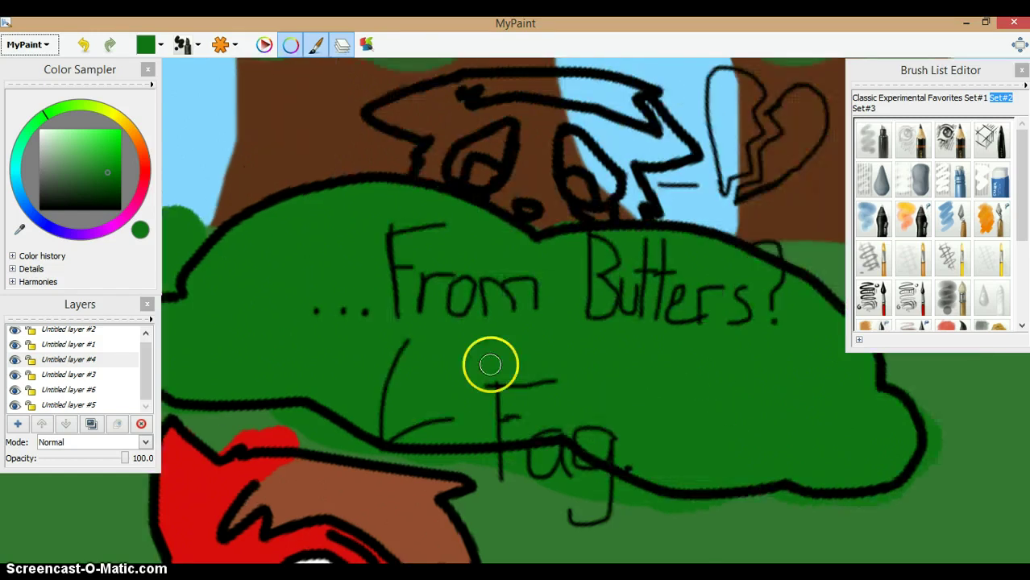
# Step: Pick a brighter green and dab eight round spots scattered over the bush
pyautogui.click(119, 169)
pyautogui.click(363, 232)
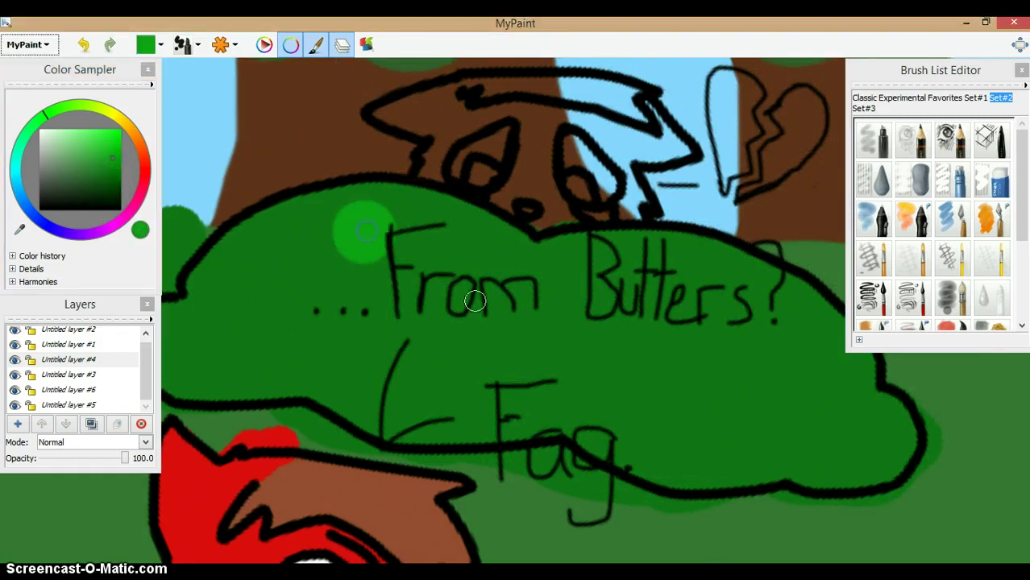
pyautogui.click(525, 301)
pyautogui.click(356, 336)
pyautogui.click(715, 406)
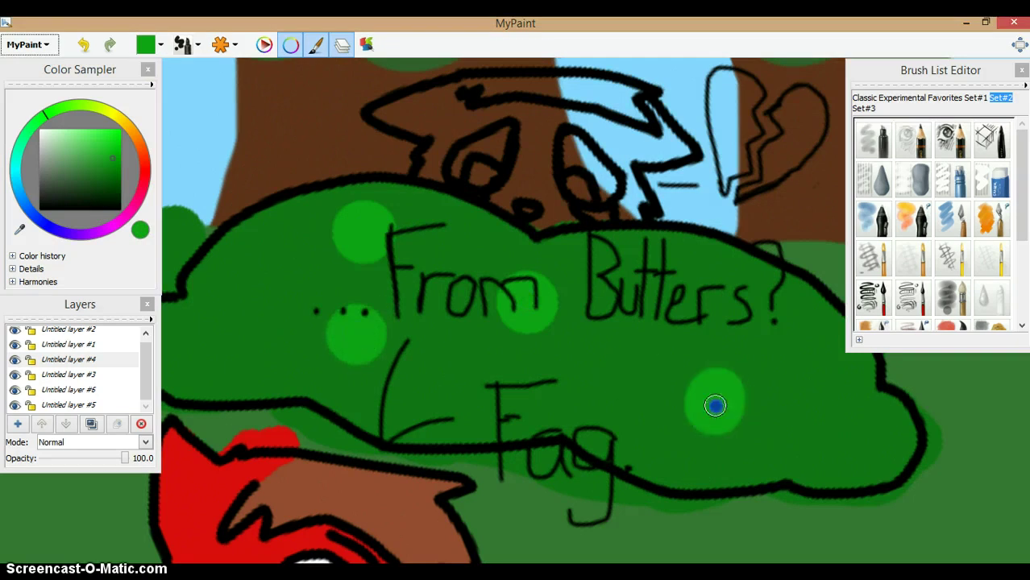
pyautogui.click(677, 271)
pyautogui.click(862, 428)
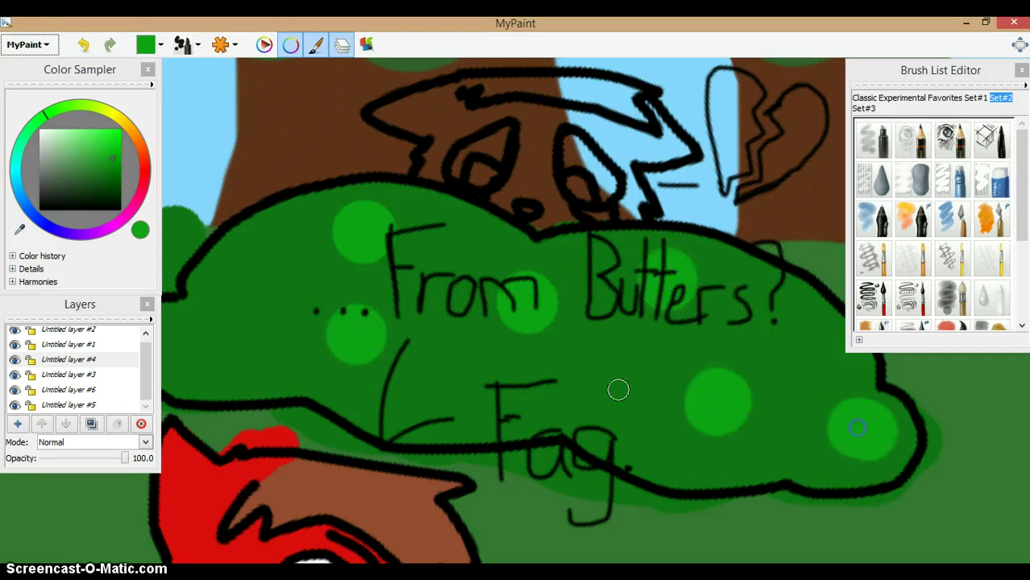
pyautogui.click(587, 389)
pyautogui.click(230, 308)
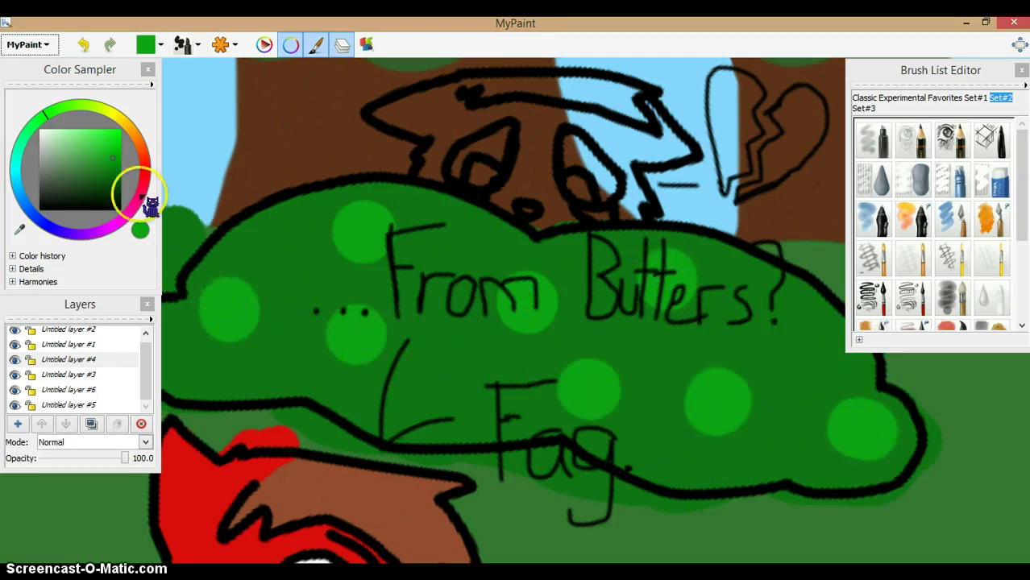
# Step: Pick a green slightly darker than the bush and dab round shadow spots between the bright ones
pyautogui.click(151, 206)
pyautogui.click(260, 194)
pyautogui.click(452, 288)
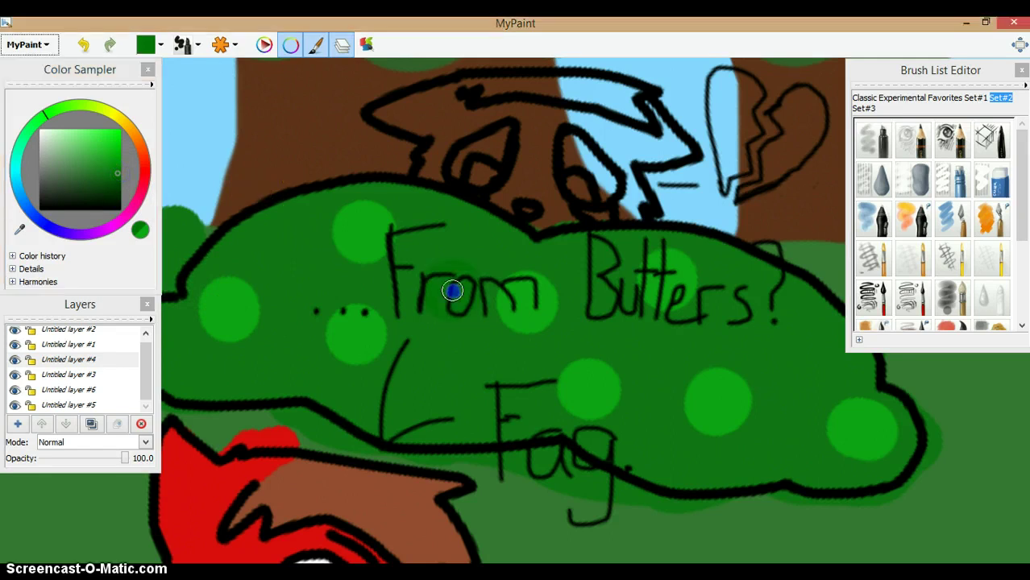
pyautogui.click(289, 322)
pyautogui.click(559, 403)
pyautogui.click(574, 403)
pyautogui.click(712, 292)
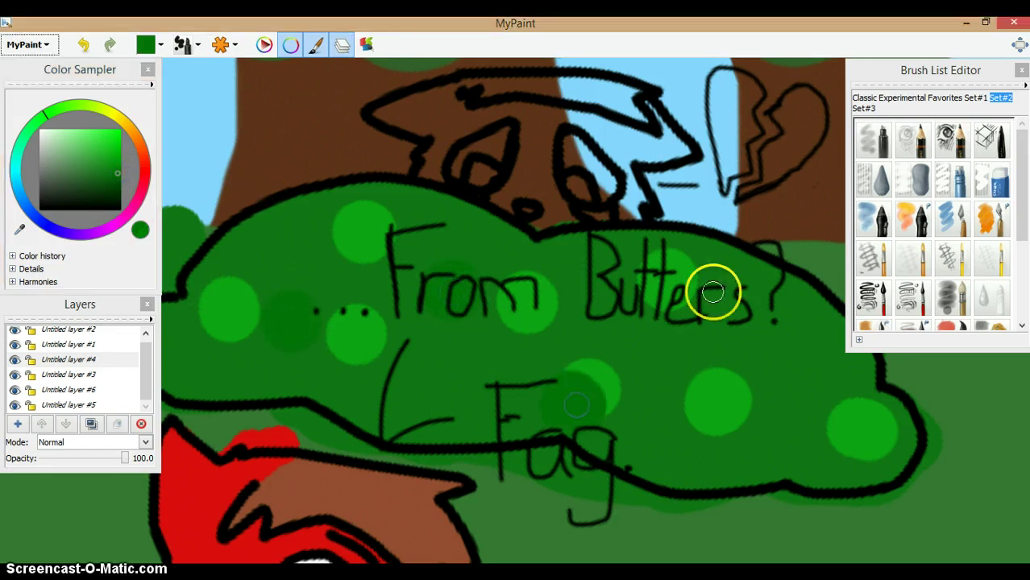
pyautogui.click(808, 416)
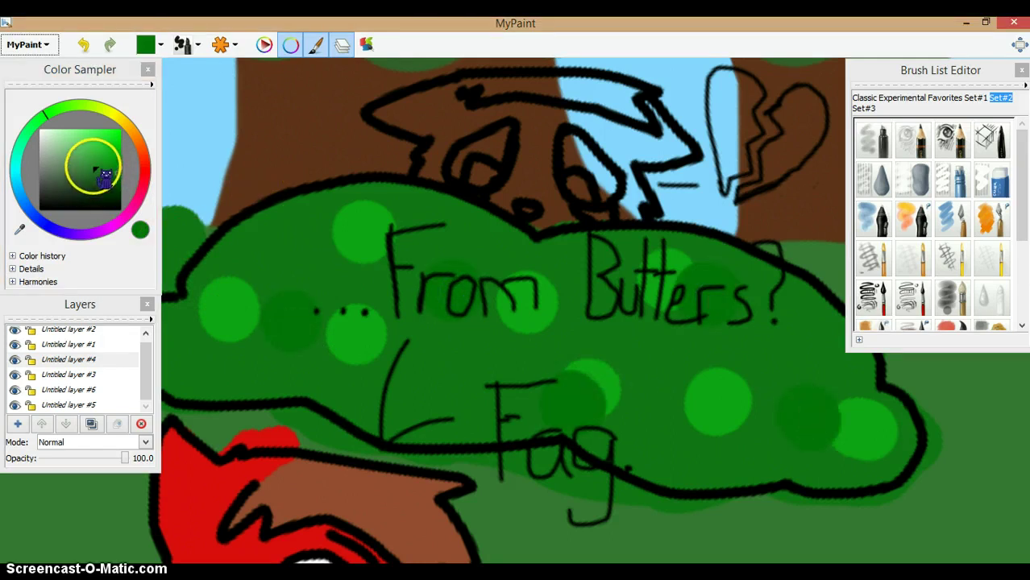
# Step: Pick a paler, less saturated green and dab light round spots across the bush
pyautogui.click(91, 160)
pyautogui.click(415, 257)
pyautogui.click(597, 369)
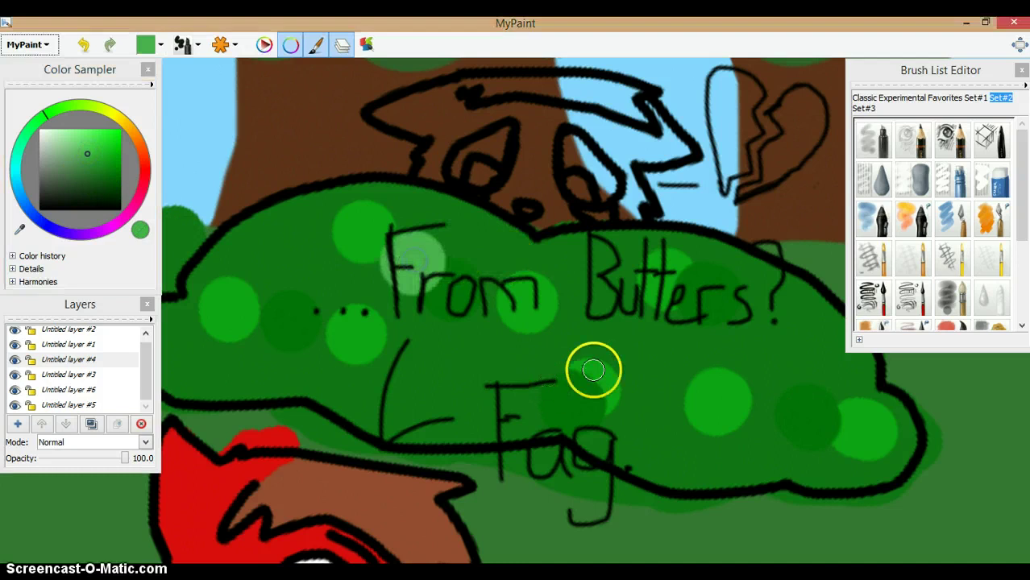
pyautogui.click(453, 369)
pyautogui.click(362, 388)
pyautogui.click(269, 287)
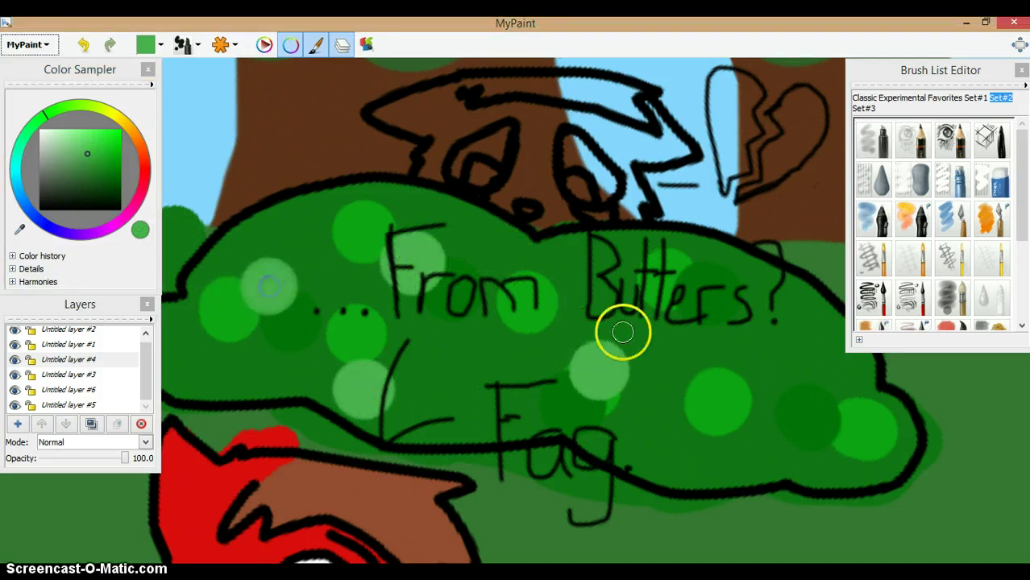
pyautogui.click(732, 330)
pyautogui.click(846, 413)
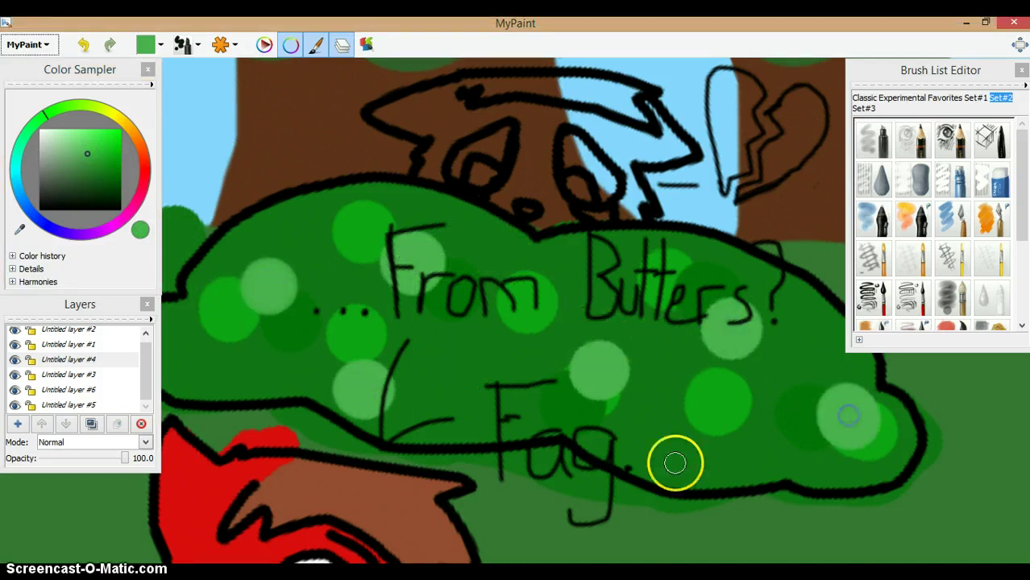
# Step: Pick a dark, muted green and dab round shadow spots across the bush, partly overlapping the light ones
pyautogui.click(97, 178)
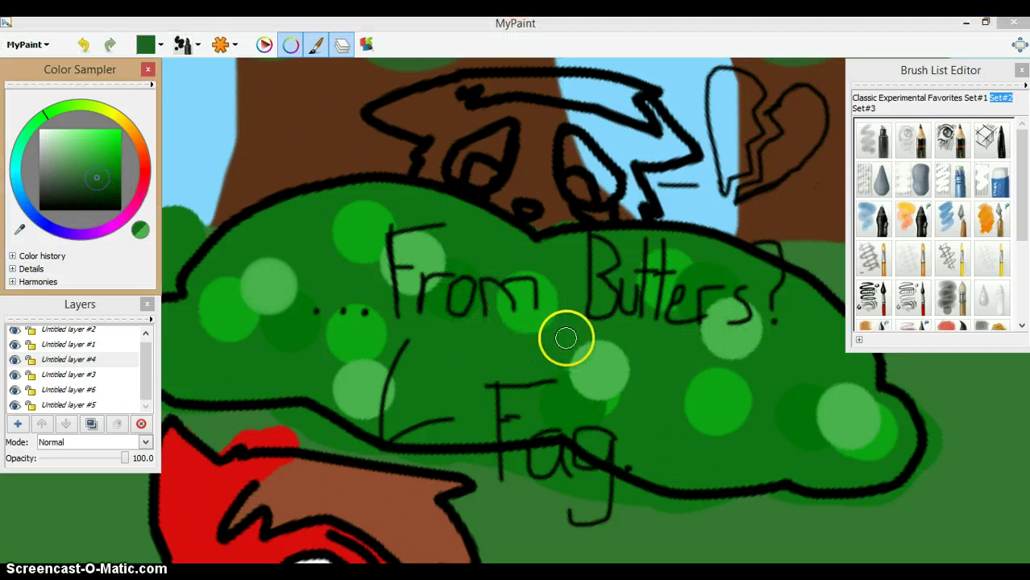
pyautogui.click(597, 342)
pyautogui.click(446, 377)
pyautogui.click(318, 303)
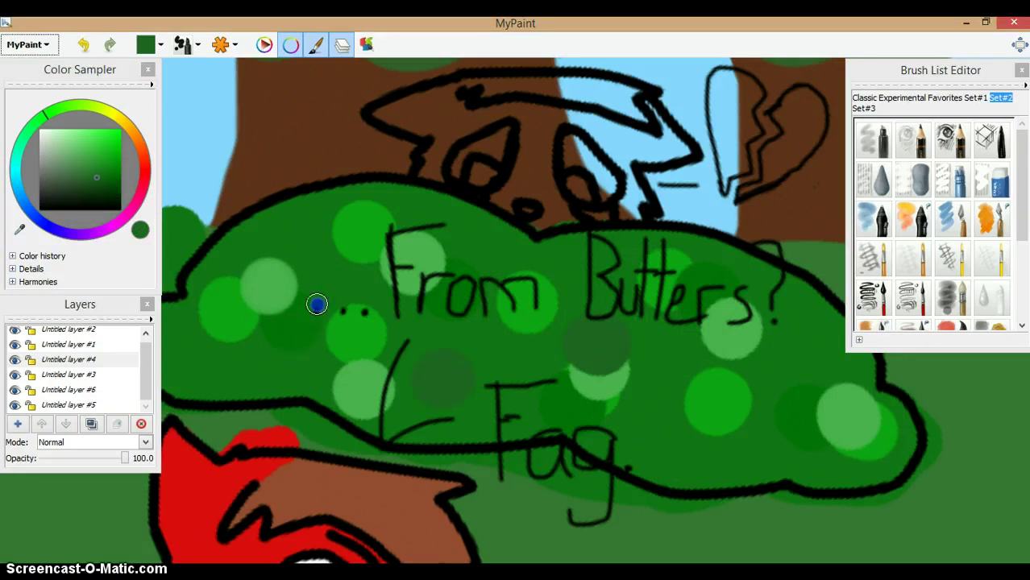
pyautogui.click(435, 233)
pyautogui.moveTo(704, 309); pyautogui.dragTo(728, 306)
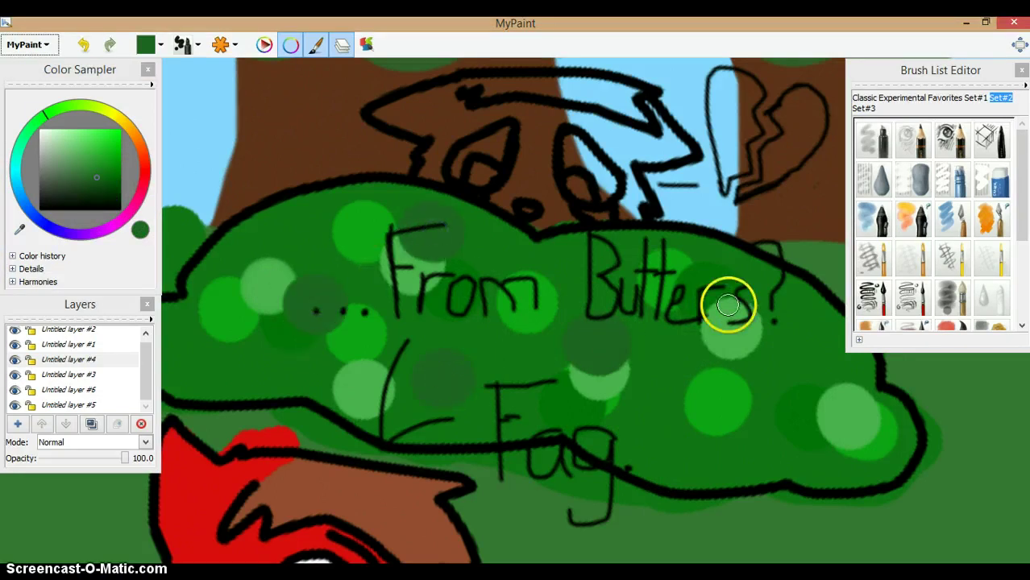
pyautogui.click(627, 302)
# Step: Choose the blur brush, try smearing the spots in the middle of the bush, and undo the stroke
pyautogui.click(183, 45)
pyautogui.click(266, 442)
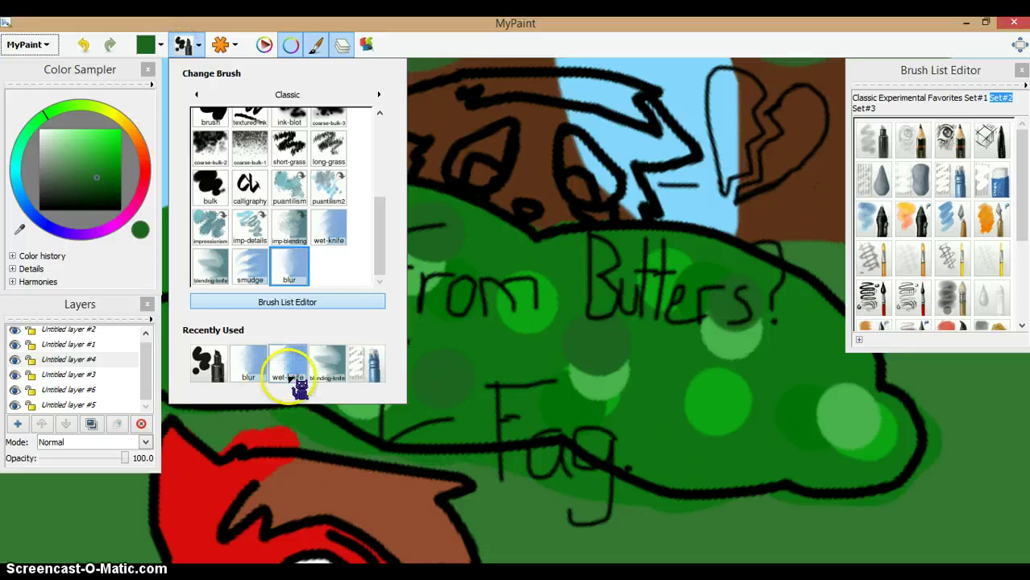
pyautogui.click(257, 363)
pyautogui.click(501, 350)
pyautogui.moveTo(505, 321)
pyautogui.mouseDown()
pyautogui.moveTo(467, 281)
pyautogui.moveTo(448, 319)
pyautogui.moveTo(372, 306)
pyautogui.mouseUp()
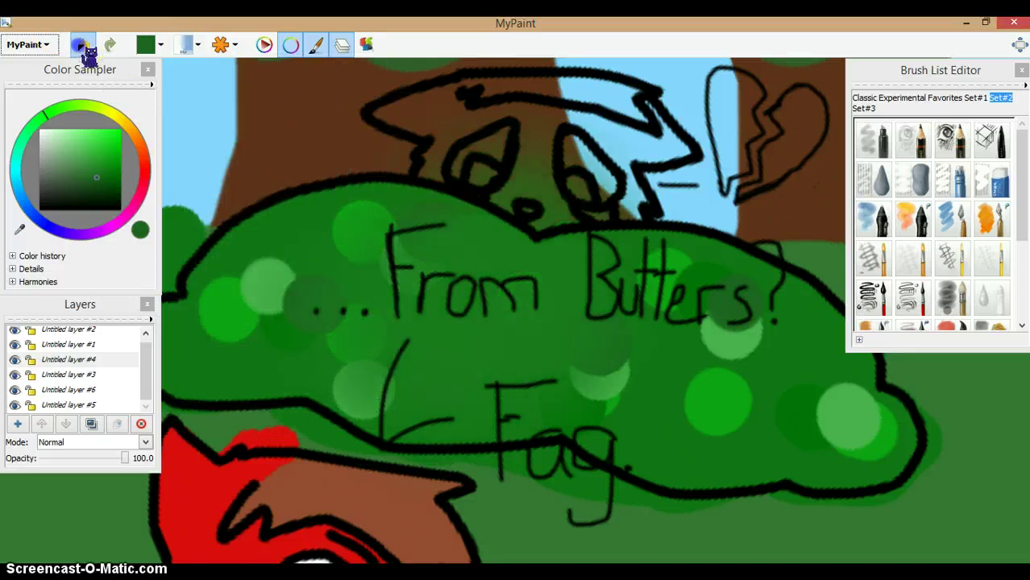
pyautogui.click(82, 44)
# Step: Adjust the blur brush's radius and blend all the spots softly into the bush from its centre to both ends
pyautogui.click(228, 55)
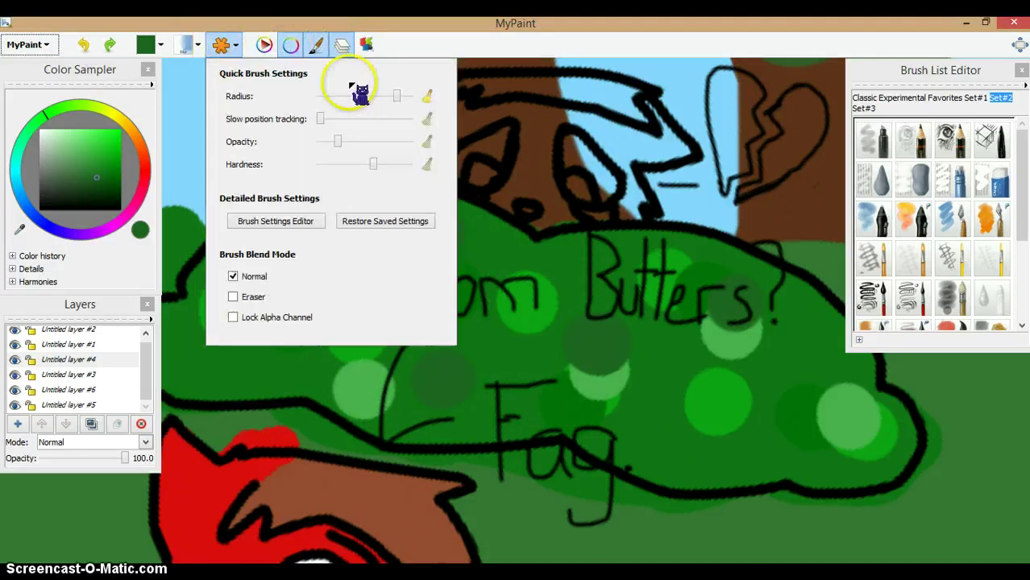
pyautogui.moveTo(524, 302)
pyautogui.mouseDown()
pyautogui.moveTo(493, 305)
pyautogui.moveTo(550, 312)
pyautogui.moveTo(397, 259)
pyautogui.moveTo(399, 225)
pyautogui.mouseUp()
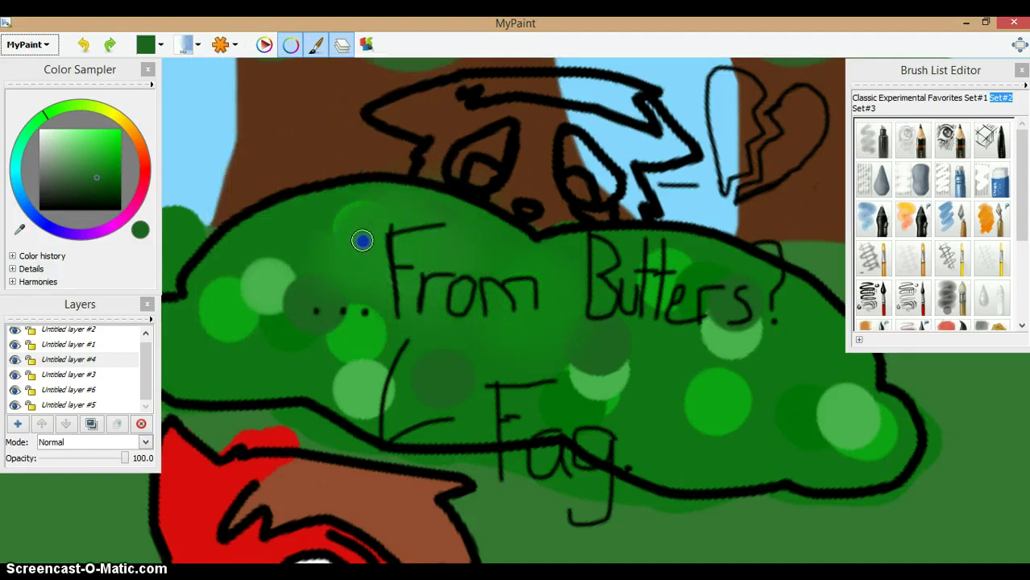
pyautogui.moveTo(318, 250)
pyautogui.mouseDown()
pyautogui.moveTo(226, 329)
pyautogui.moveTo(279, 299)
pyautogui.mouseUp()
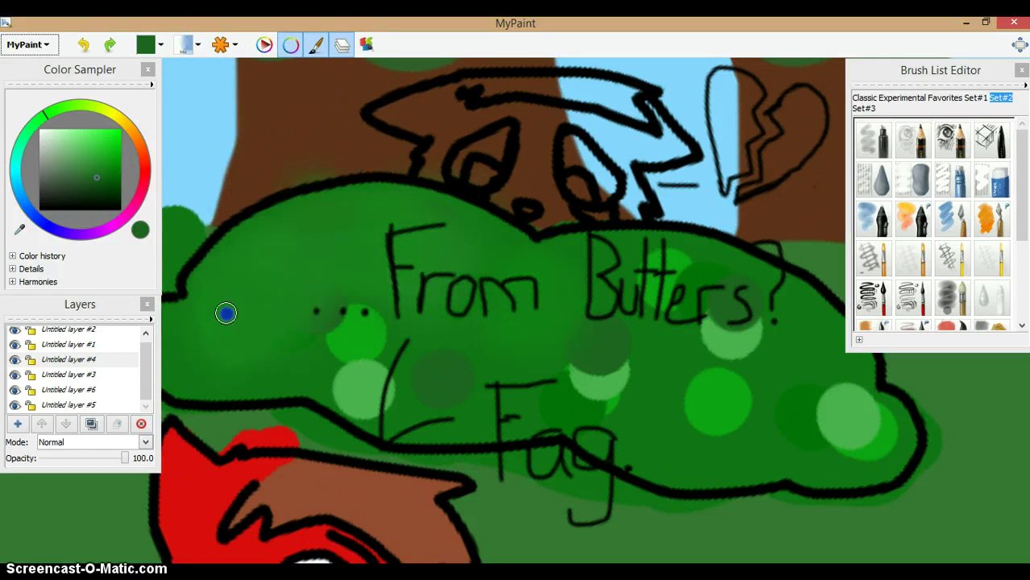
pyautogui.moveTo(341, 321)
pyautogui.mouseDown()
pyautogui.moveTo(392, 352)
pyautogui.moveTo(378, 356)
pyautogui.moveTo(419, 359)
pyautogui.mouseUp()
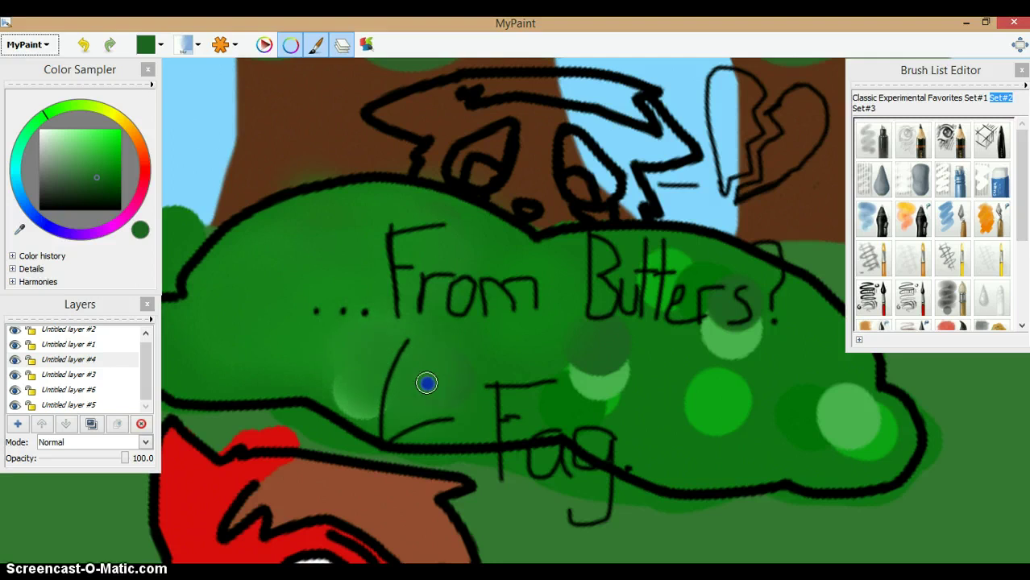
pyautogui.moveTo(539, 383); pyautogui.dragTo(618, 379)
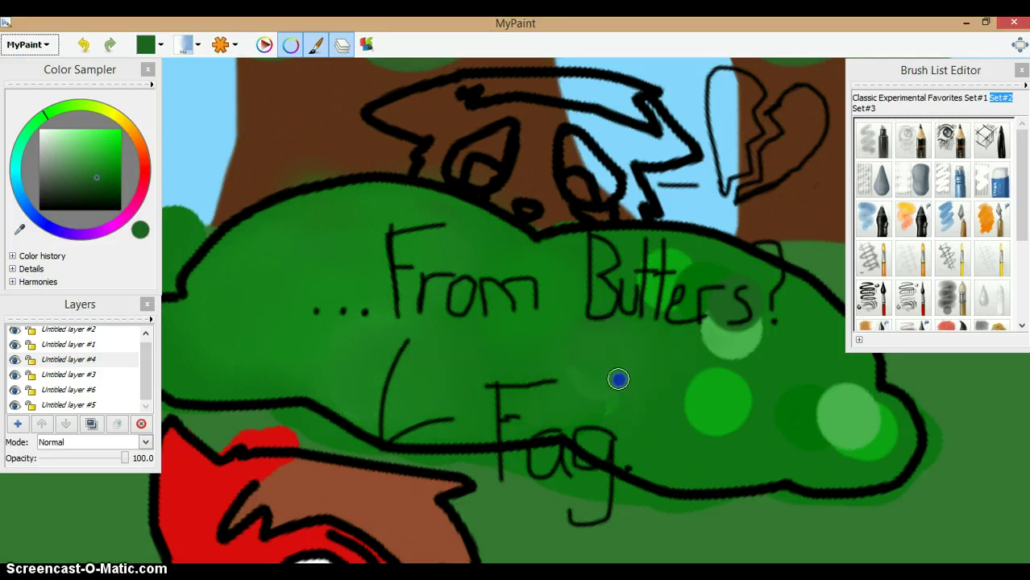
pyautogui.moveTo(730, 342)
pyautogui.mouseDown()
pyautogui.moveTo(695, 301)
pyautogui.moveTo(734, 325)
pyautogui.mouseUp()
pyautogui.moveTo(741, 398); pyautogui.dragTo(720, 402)
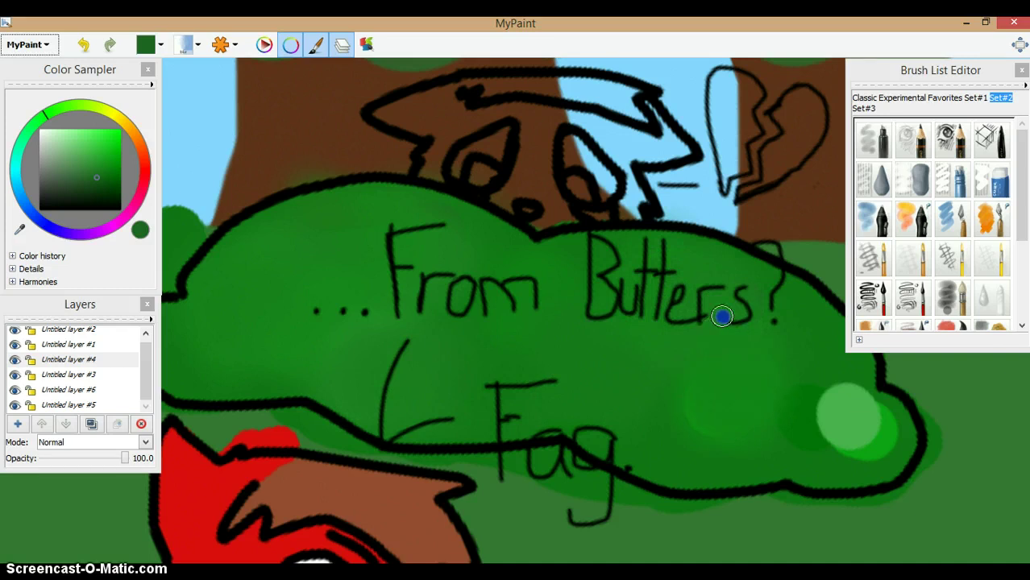
pyautogui.moveTo(820, 367); pyautogui.dragTo(859, 445)
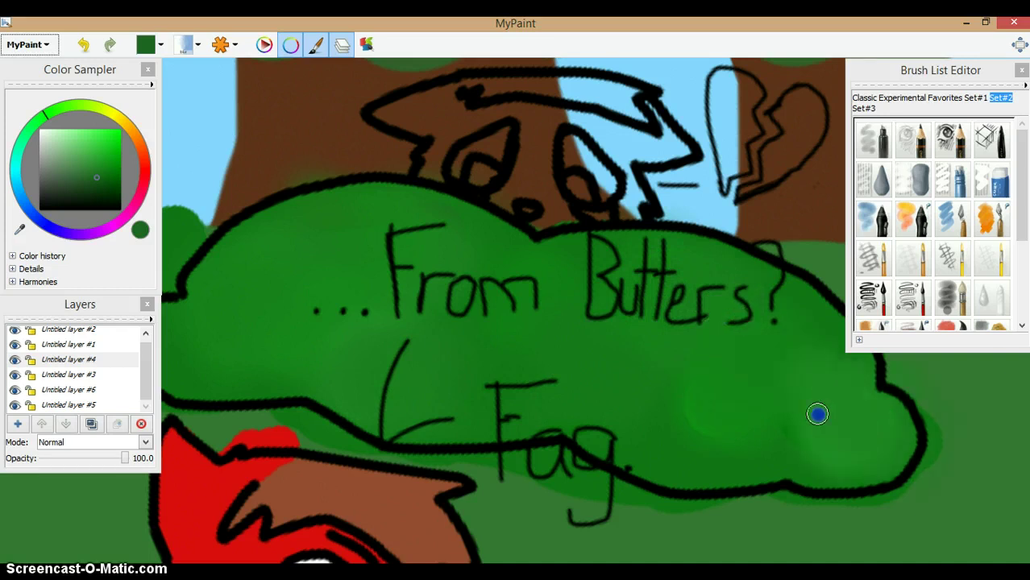
# Step: Undo the last blur stroke and check the left end of the bush up close
pyautogui.press('Left')
pyautogui.press('Left')
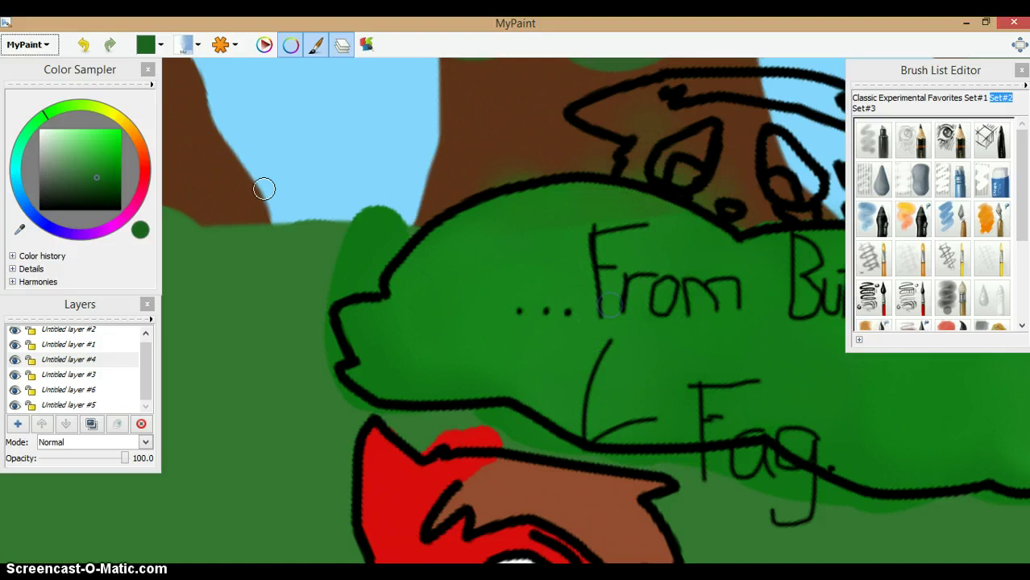
pyautogui.click(87, 45)
pyautogui.press('Left')
pyautogui.scroll(2, 552, 376)
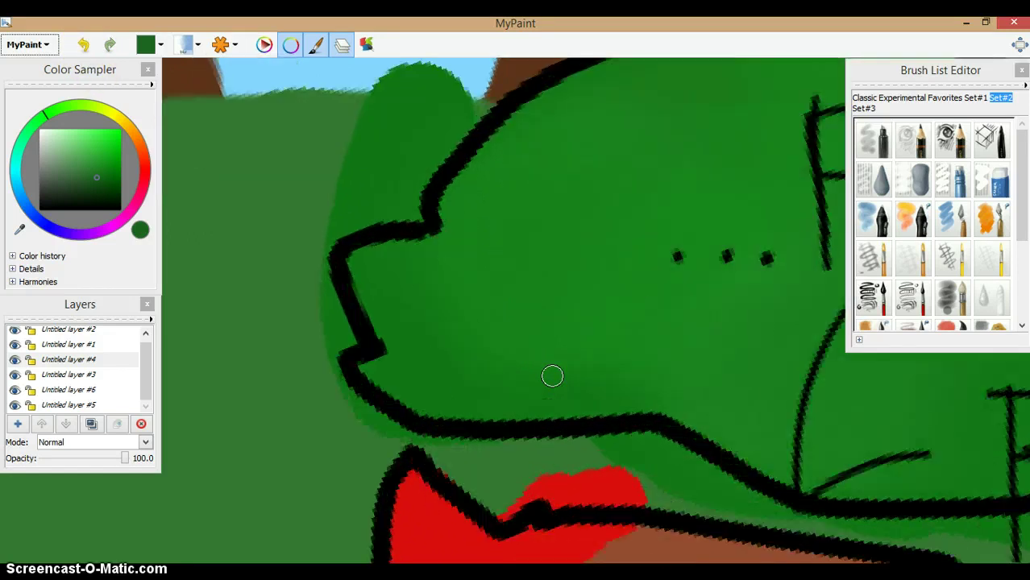
# Step: Pick a bright mint green and switch back to the marker brush for the animal peeking over the bush
pyautogui.press('Right')
pyautogui.press('Right')
pyautogui.press('Right')
pyautogui.press('Right')
pyautogui.press('Right')
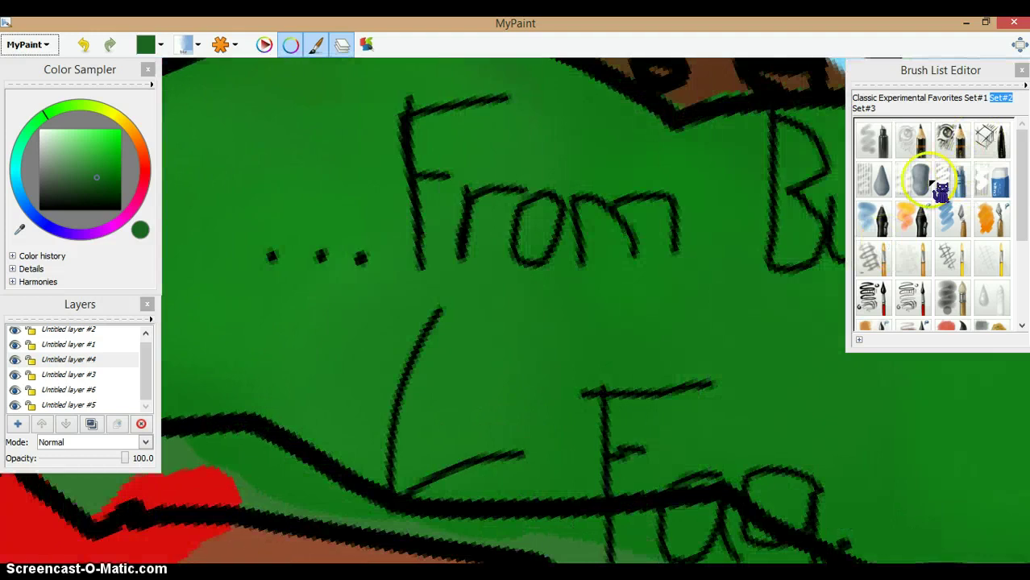
pyautogui.press('Up')
pyautogui.press('Up')
pyautogui.press('Right')
pyautogui.press('.')
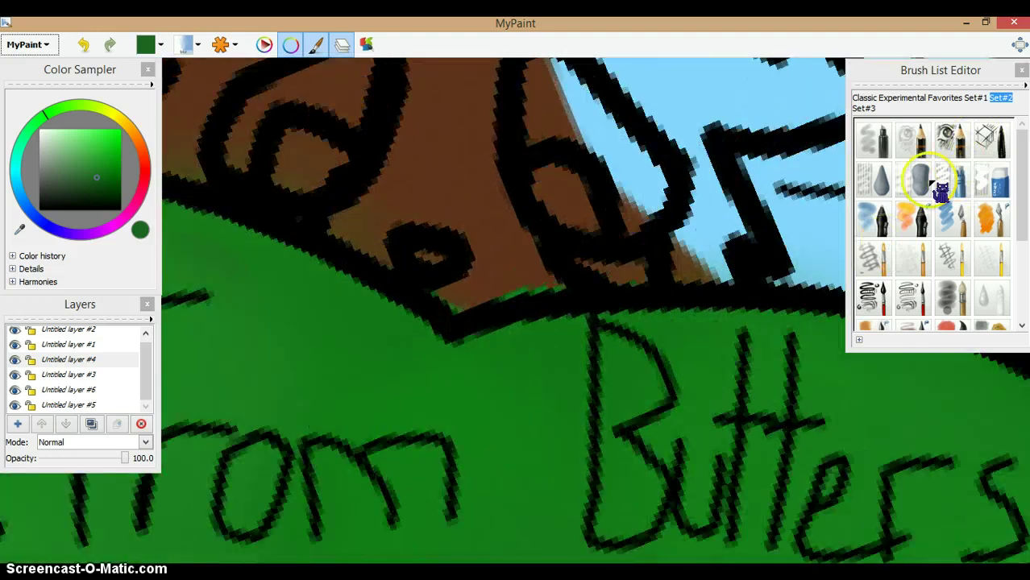
pyautogui.click(35, 131)
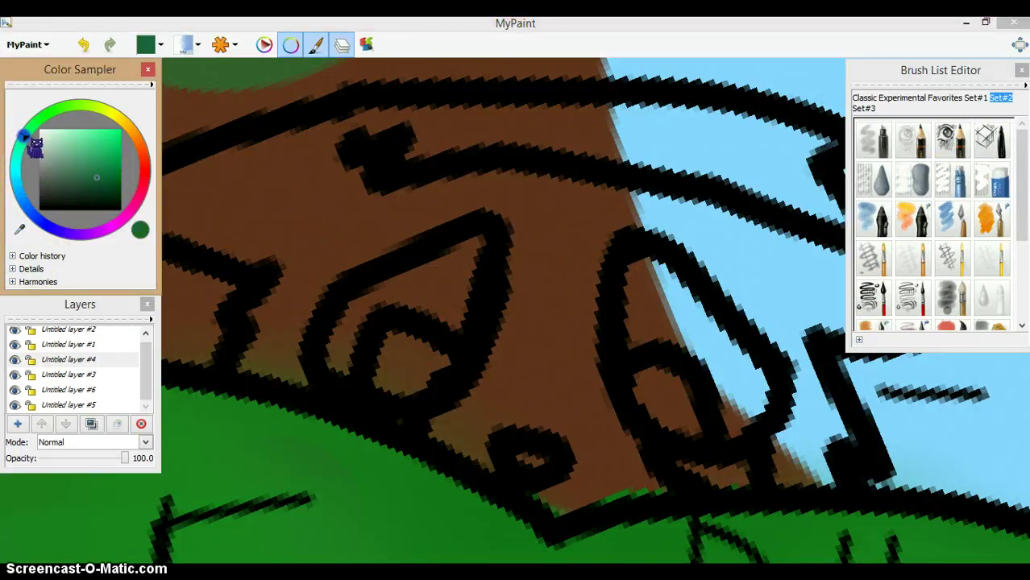
pyautogui.click(99, 138)
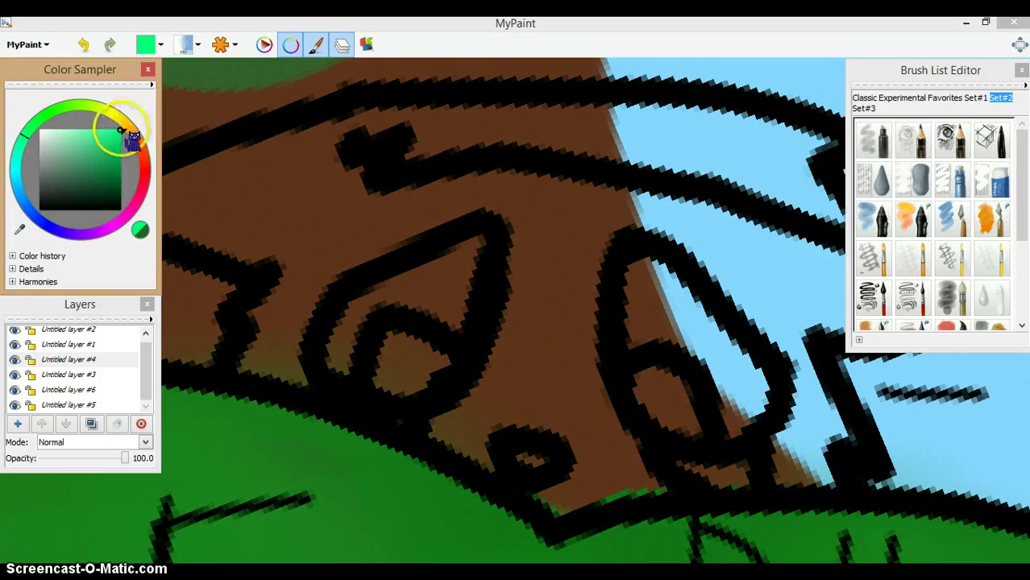
pyautogui.moveTo(121, 130); pyautogui.dragTo(116, 122)
pyautogui.click(185, 44)
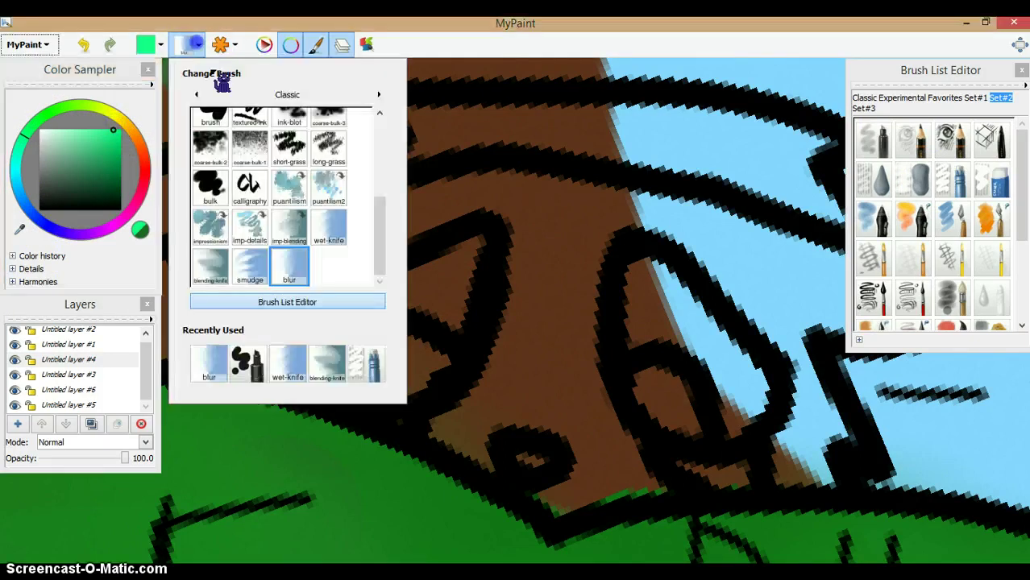
pyautogui.click(257, 367)
# Step: Fill the peeking animal's forehead, eyes and muzzle down to the bush outline with mint green
pyautogui.click(517, 314)
pyautogui.moveTo(517, 314)
pyautogui.mouseDown()
pyautogui.moveTo(425, 303)
pyautogui.moveTo(398, 333)
pyautogui.moveTo(374, 317)
pyautogui.moveTo(355, 225)
pyautogui.moveTo(567, 237)
pyautogui.moveTo(665, 268)
pyautogui.moveTo(713, 349)
pyautogui.moveTo(589, 387)
pyautogui.moveTo(498, 395)
pyautogui.mouseUp()
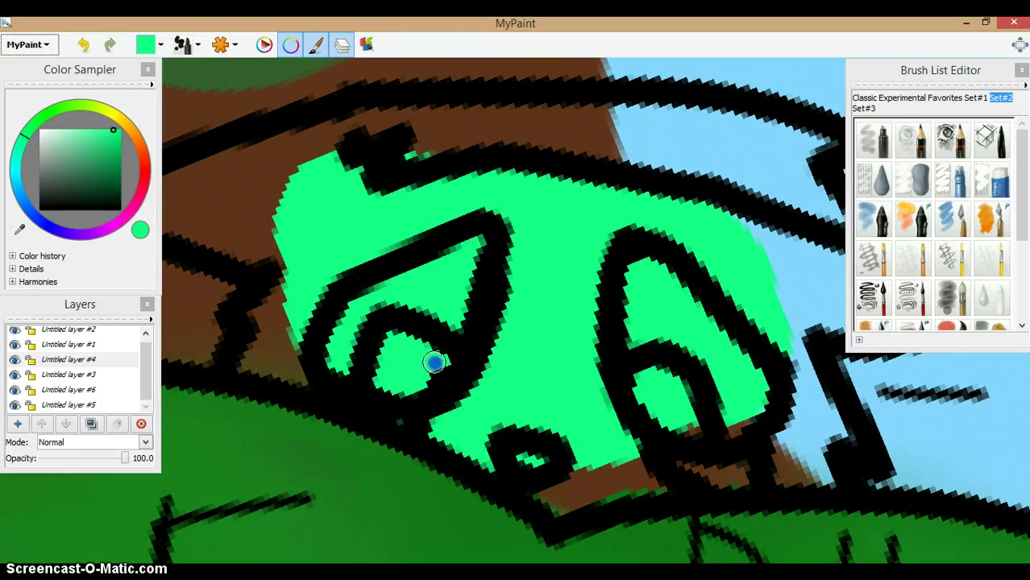
pyautogui.moveTo(613, 484)
pyautogui.mouseDown()
pyautogui.moveTo(574, 435)
pyautogui.moveTo(648, 406)
pyautogui.moveTo(742, 403)
pyautogui.mouseUp()
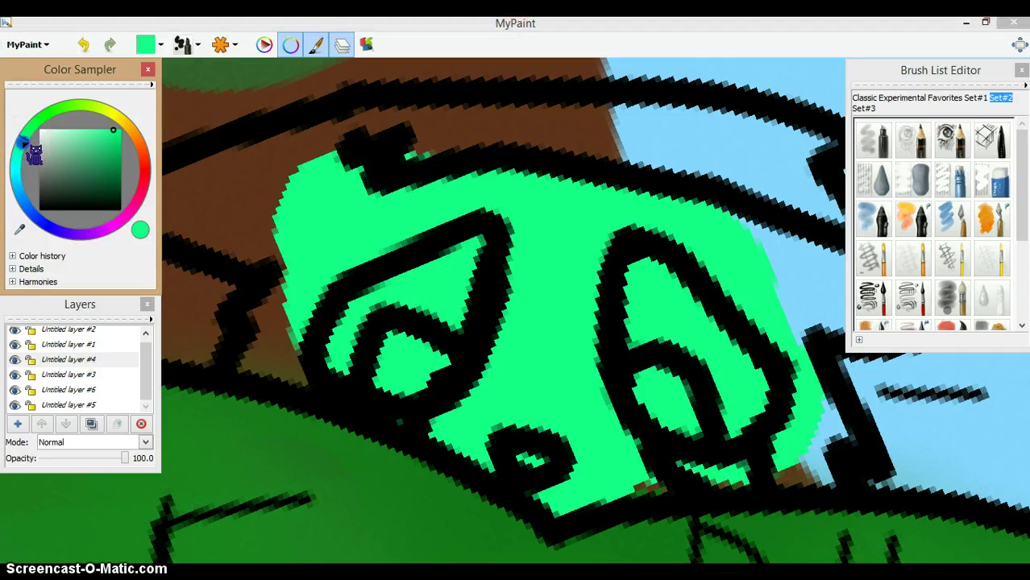
# Step: Extend the mint green fill into the hair above the left eye and down the animal's left cheek
pyautogui.click(465, 299)
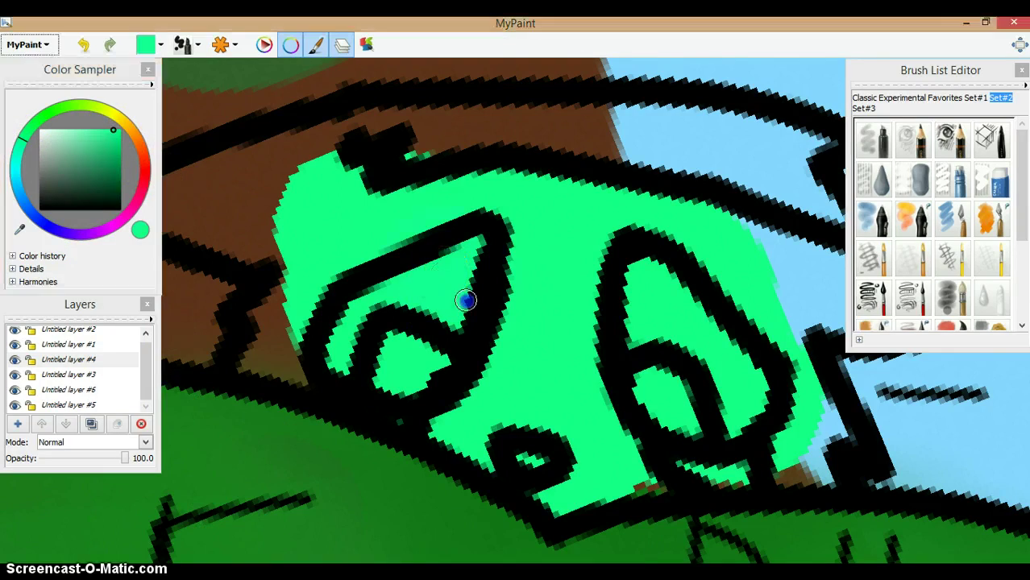
pyautogui.moveTo(502, 276)
pyautogui.mouseDown()
pyautogui.moveTo(495, 202)
pyautogui.moveTo(427, 203)
pyautogui.moveTo(463, 210)
pyautogui.moveTo(341, 198)
pyautogui.mouseUp()
pyautogui.click(220, 44)
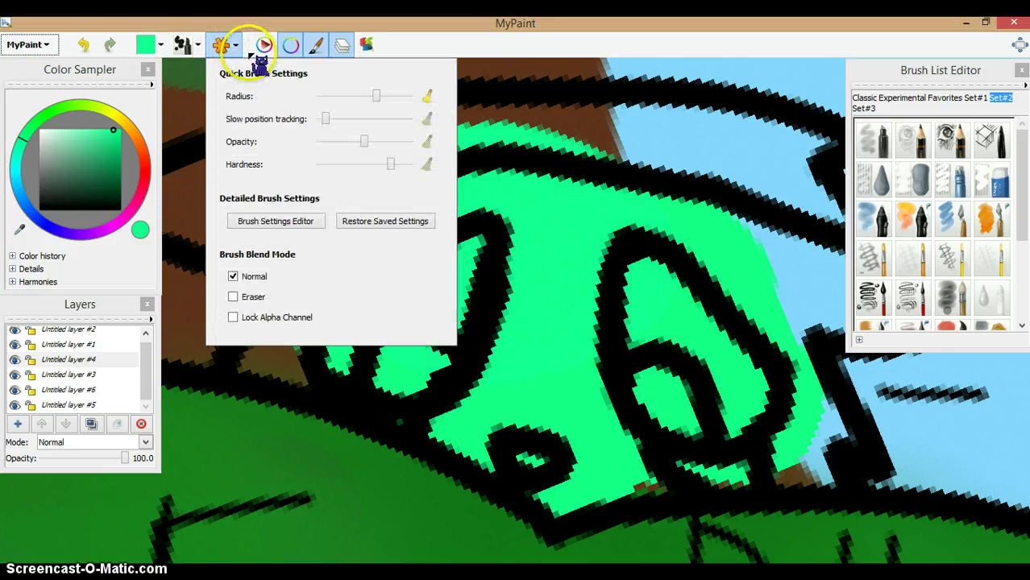
pyautogui.moveTo(376, 97); pyautogui.dragTo(357, 97)
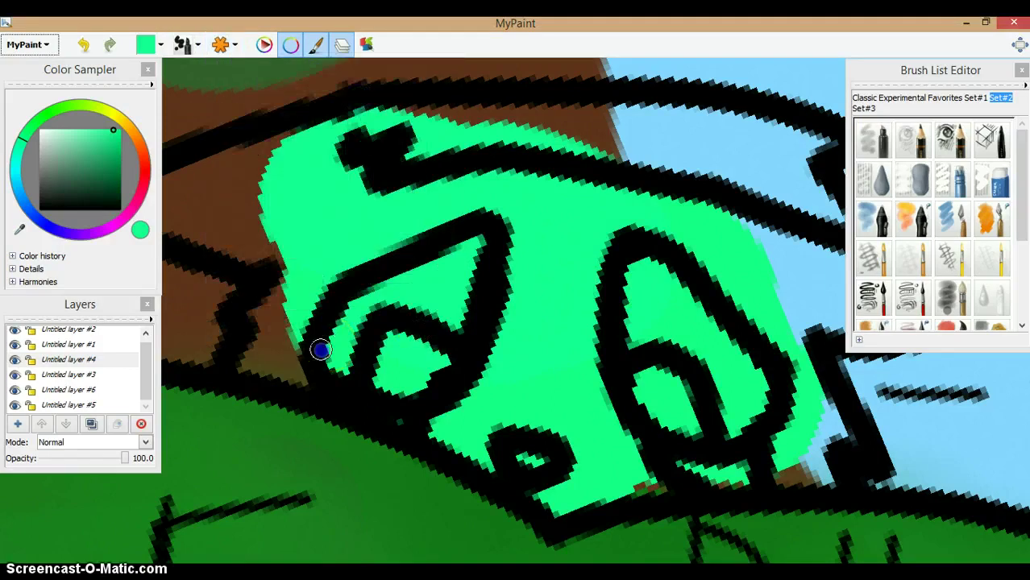
pyautogui.moveTo(250, 363)
pyautogui.mouseDown()
pyautogui.moveTo(264, 306)
pyautogui.moveTo(282, 294)
pyautogui.mouseUp()
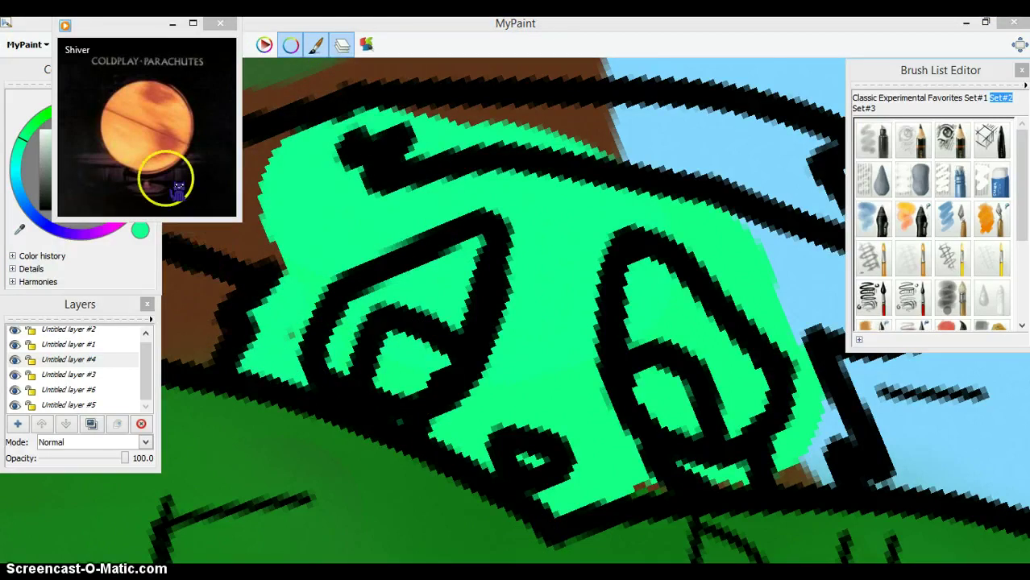
# Step: Skip to the next track in the media player
pyautogui.click(179, 196)
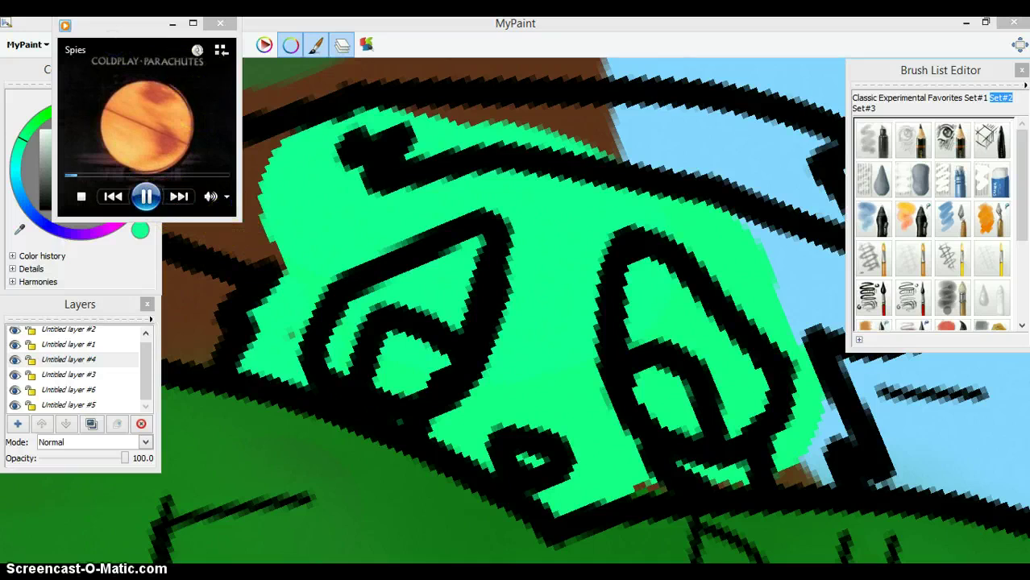
# Step: Cover the small gap beside the left eye and fill the animal's pointed left tuft with mint green
pyautogui.click(305, 323)
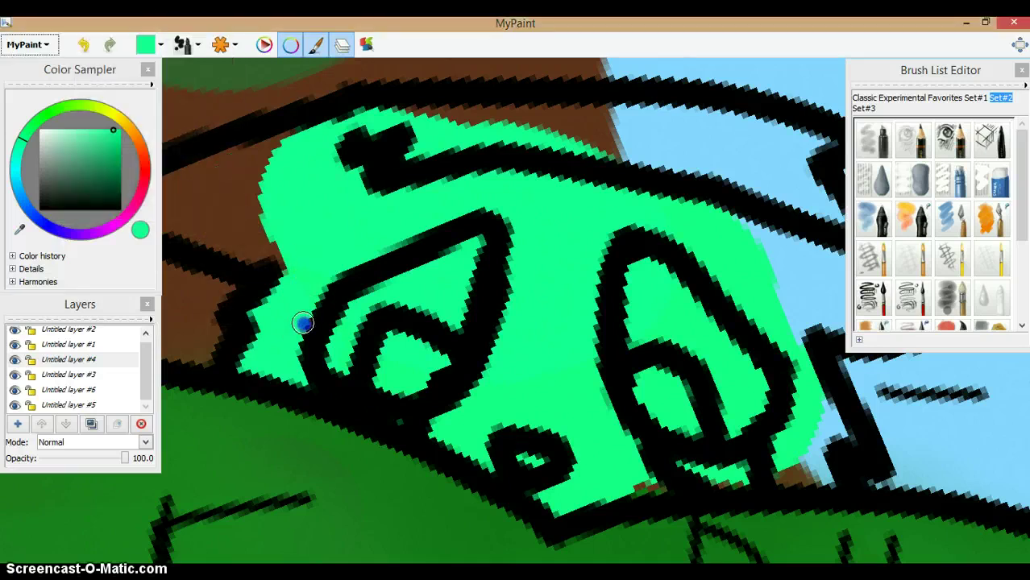
pyautogui.moveTo(273, 251); pyautogui.dragTo(190, 223)
pyautogui.press('Left')
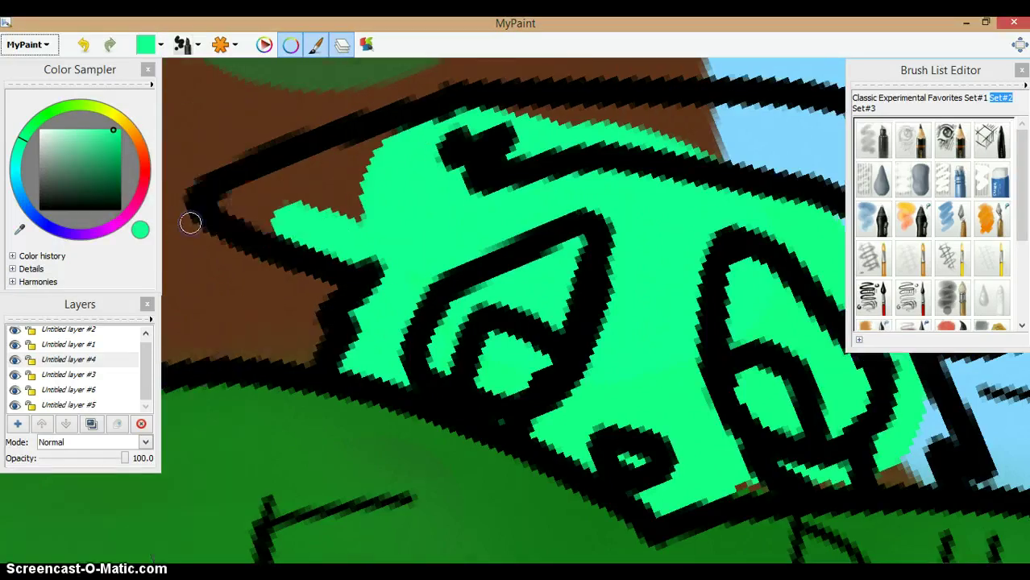
pyautogui.moveTo(255, 212)
pyautogui.mouseDown()
pyautogui.moveTo(398, 148)
pyautogui.moveTo(337, 197)
pyautogui.moveTo(370, 210)
pyautogui.mouseUp()
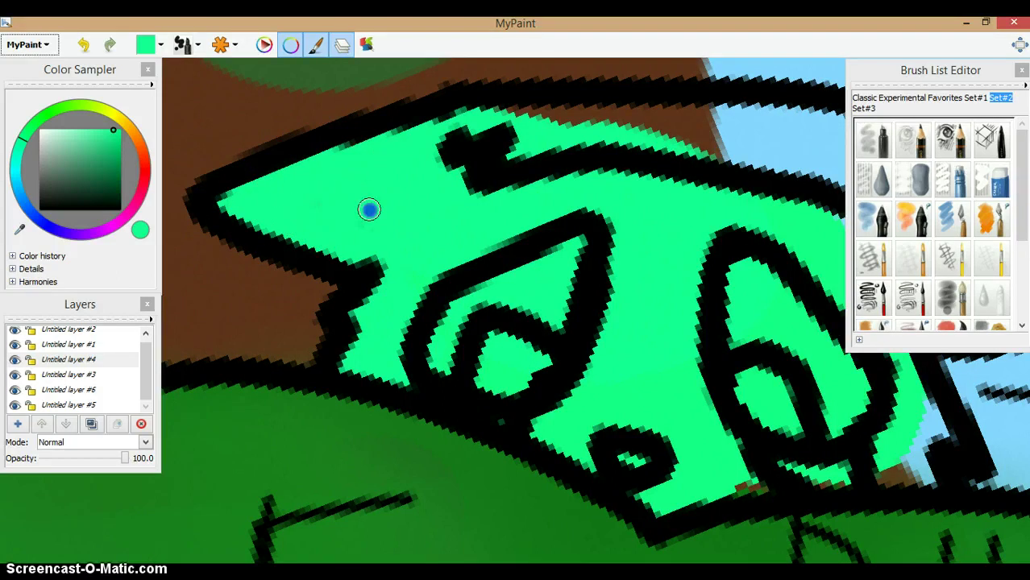
# Step: Fill the gaps below the right eye and along the animal's right cheek with mint green
pyautogui.press('Right')
pyautogui.press('Right')
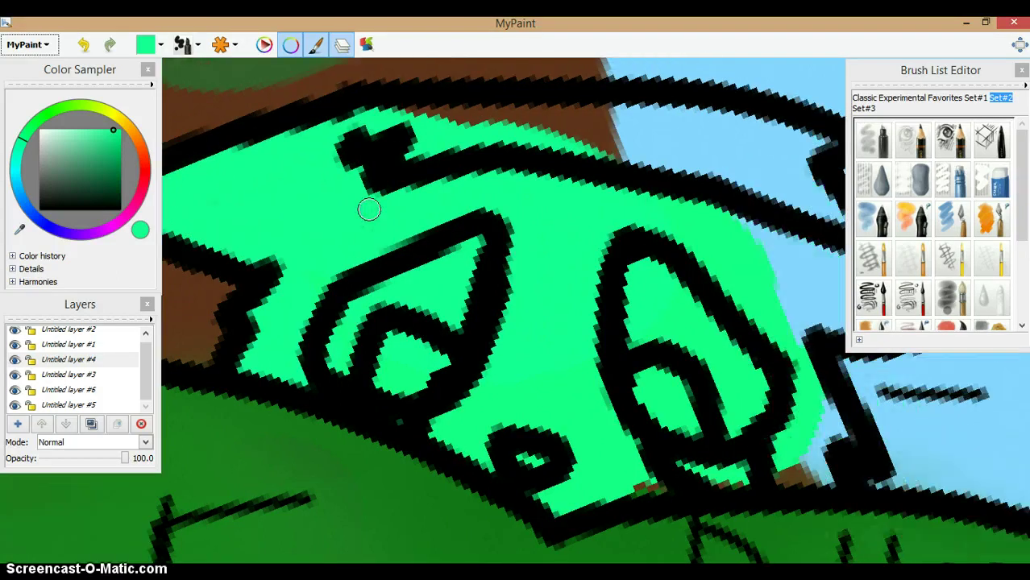
pyautogui.moveTo(553, 483); pyautogui.dragTo(545, 480)
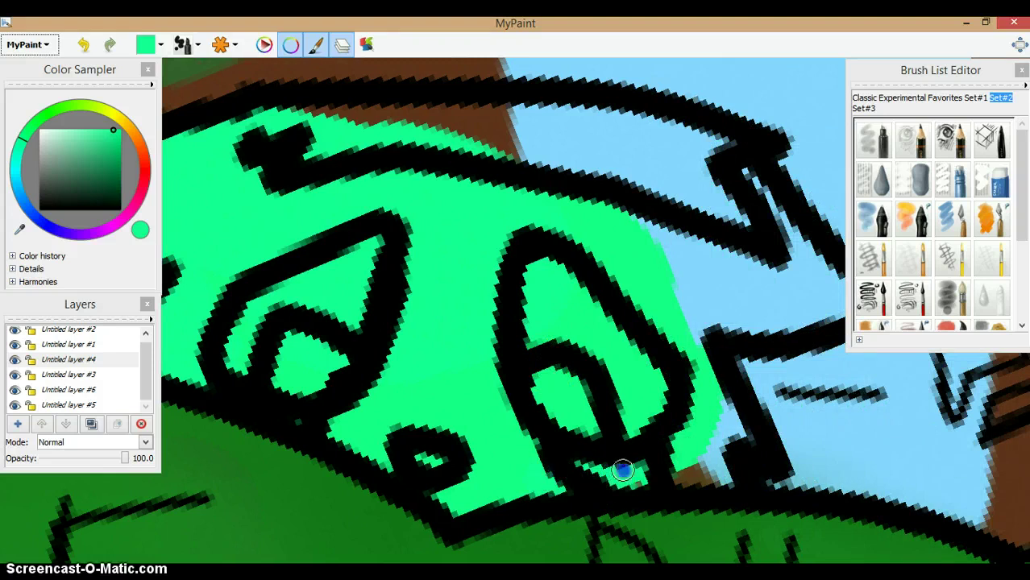
pyautogui.moveTo(670, 468); pyautogui.dragTo(712, 468)
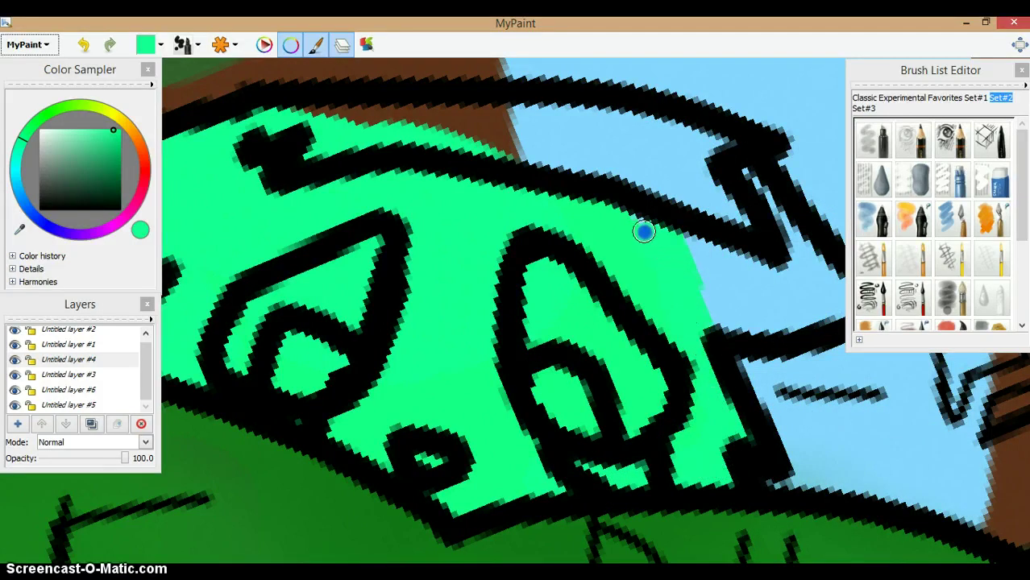
# Step: Fill the animal's pointed right tuft with mint green, including the narrow sliver running up beside the hair
pyautogui.moveTo(693, 273)
pyautogui.mouseDown()
pyautogui.moveTo(767, 266)
pyautogui.moveTo(832, 288)
pyautogui.moveTo(763, 310)
pyautogui.moveTo(723, 292)
pyautogui.mouseUp()
pyautogui.press('Right')
pyautogui.press('Right')
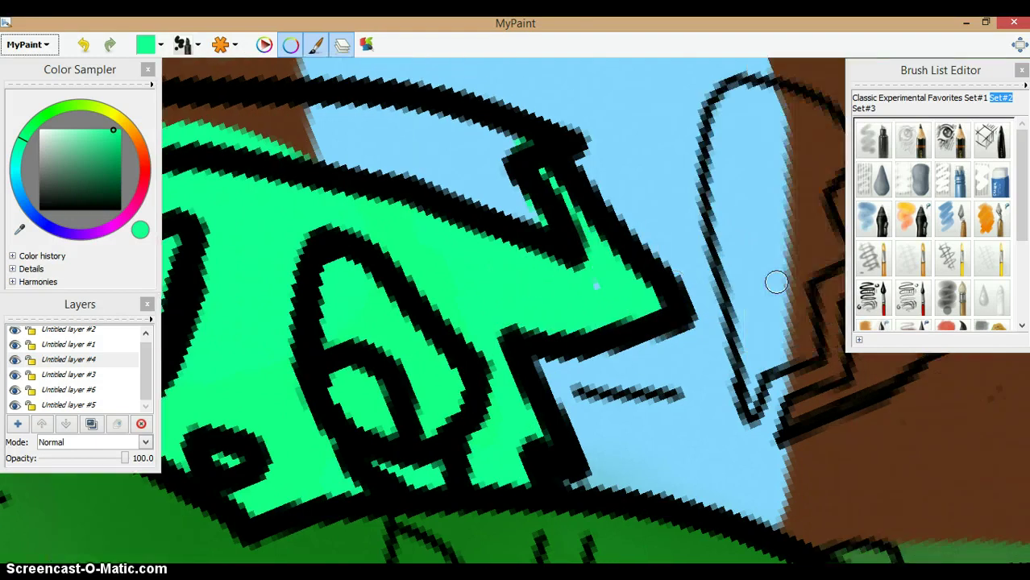
pyautogui.moveTo(612, 281); pyautogui.dragTo(556, 295)
pyautogui.press('Left')
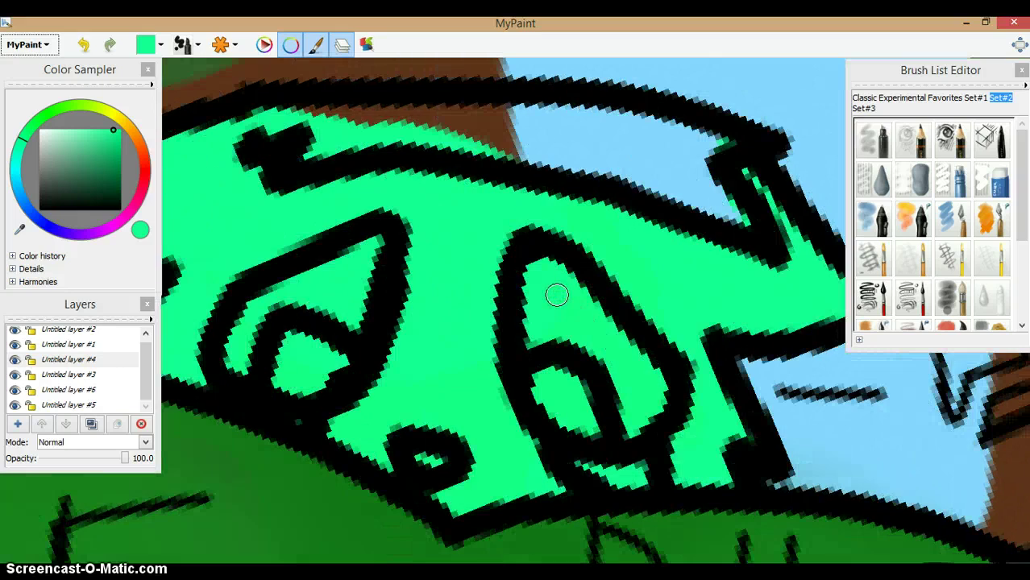
pyautogui.press('Right')
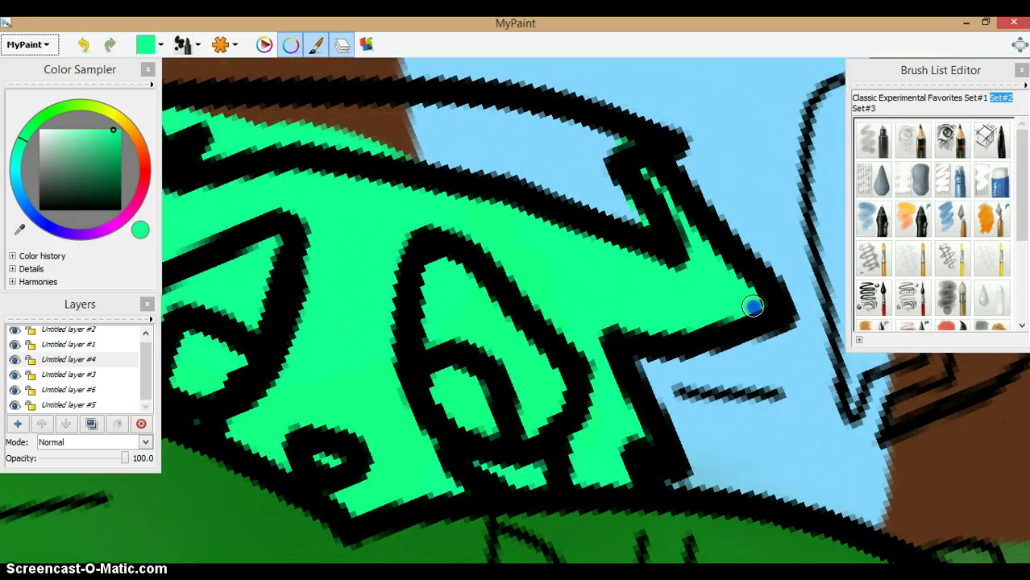
# Step: Switch to Windows Media Player, pause the music and minimize the player
pyautogui.rightClick(576, 577)
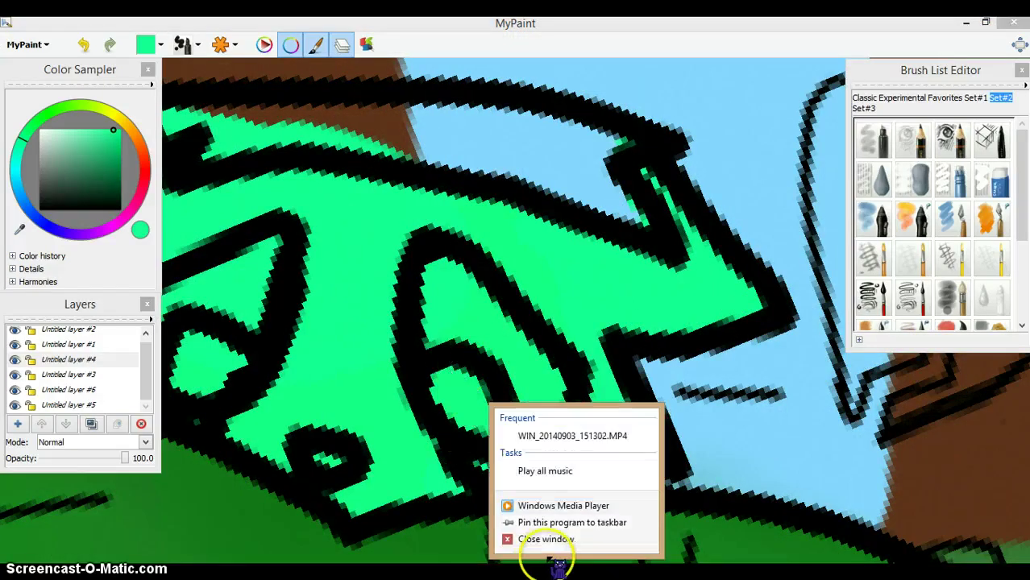
pyautogui.click(571, 576)
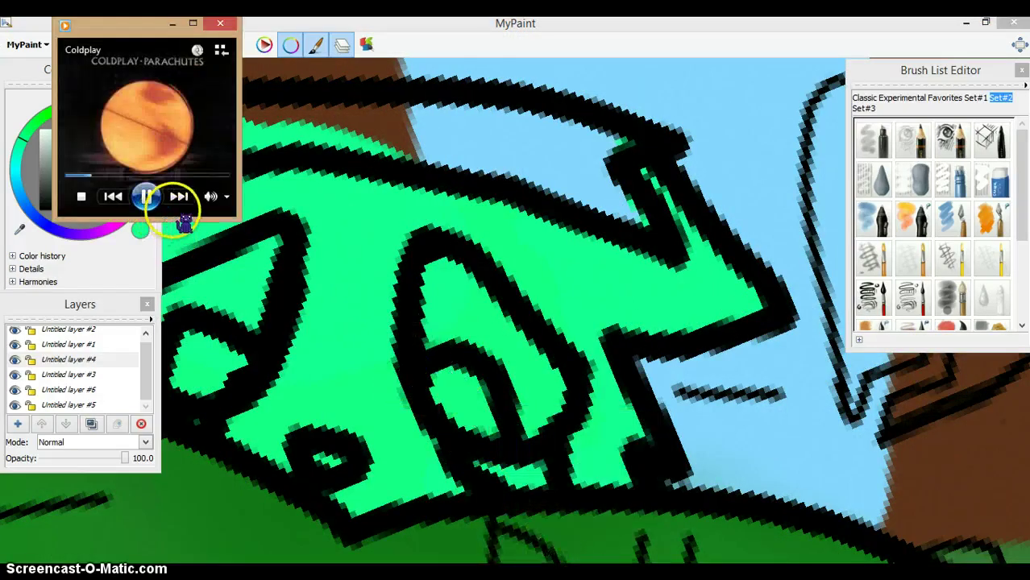
pyautogui.click(146, 197)
pyautogui.click(172, 22)
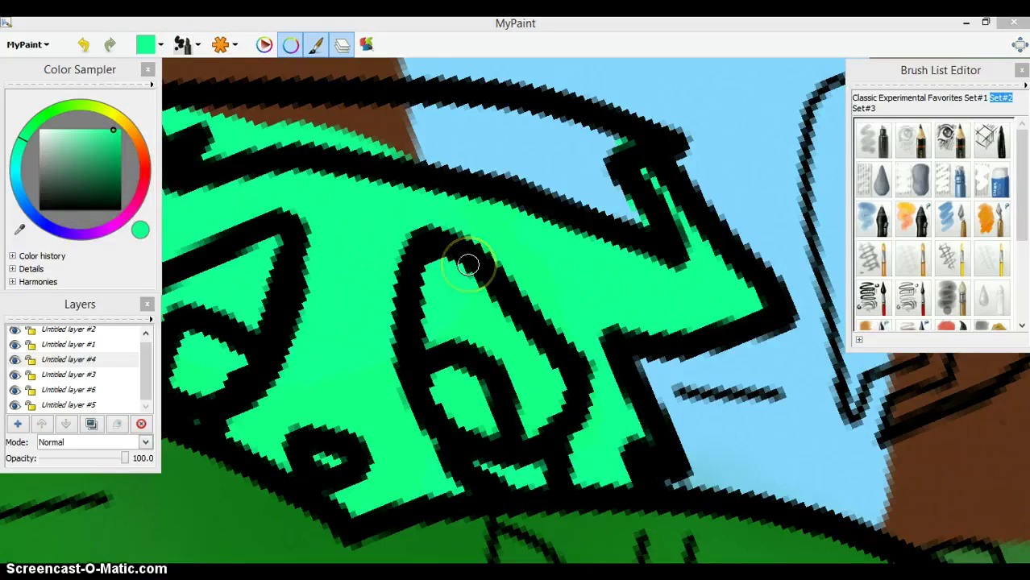
# Step: Fill the long band across the top of the animal's head with bright yellow, up to its pointed right end
pyautogui.click(117, 113)
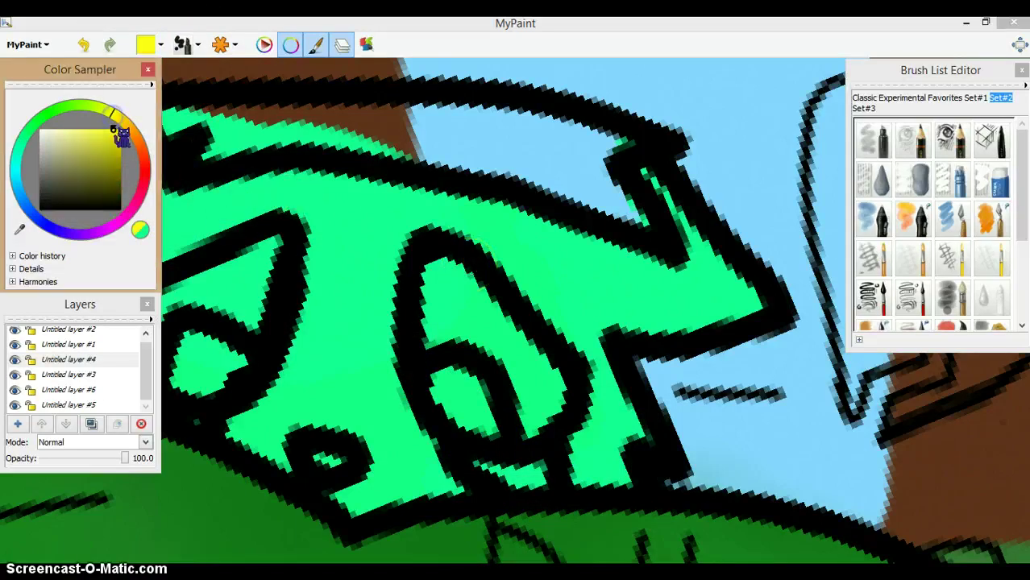
pyautogui.moveTo(243, 129); pyautogui.dragTo(221, 145)
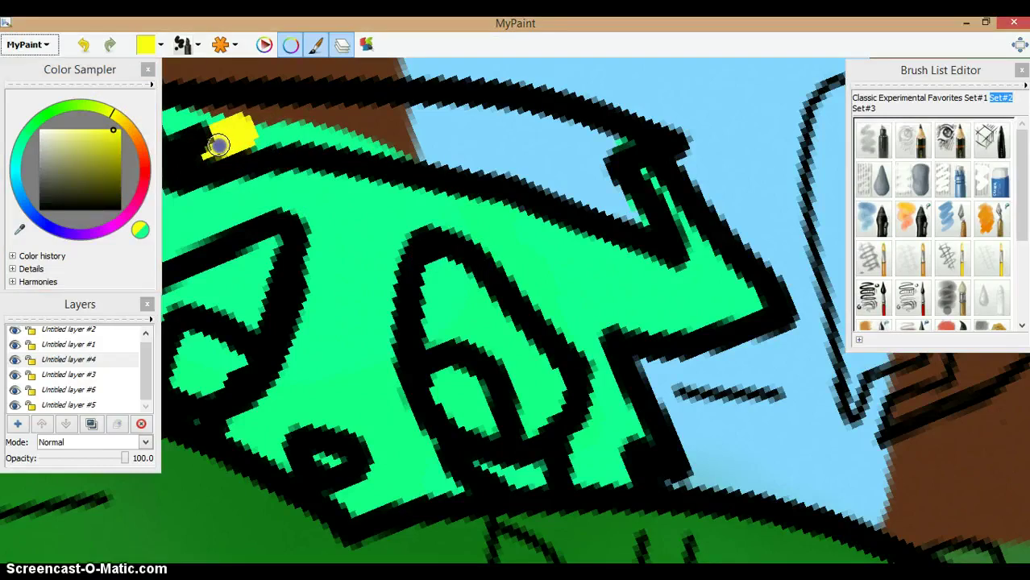
pyautogui.press('Left')
pyautogui.moveTo(375, 133)
pyautogui.mouseDown()
pyautogui.moveTo(398, 120)
pyautogui.moveTo(513, 115)
pyautogui.moveTo(703, 131)
pyautogui.moveTo(642, 116)
pyautogui.moveTo(781, 147)
pyautogui.mouseUp()
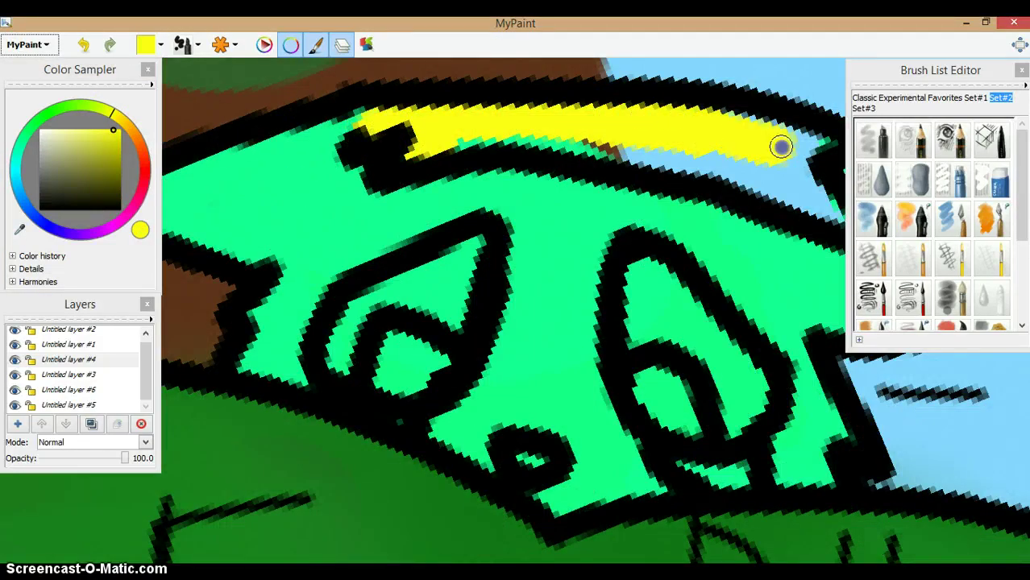
pyautogui.moveTo(725, 132)
pyautogui.mouseDown()
pyautogui.moveTo(808, 174)
pyautogui.moveTo(827, 210)
pyautogui.moveTo(706, 169)
pyautogui.moveTo(530, 141)
pyautogui.mouseUp()
pyautogui.press('Right')
pyautogui.press('Right')
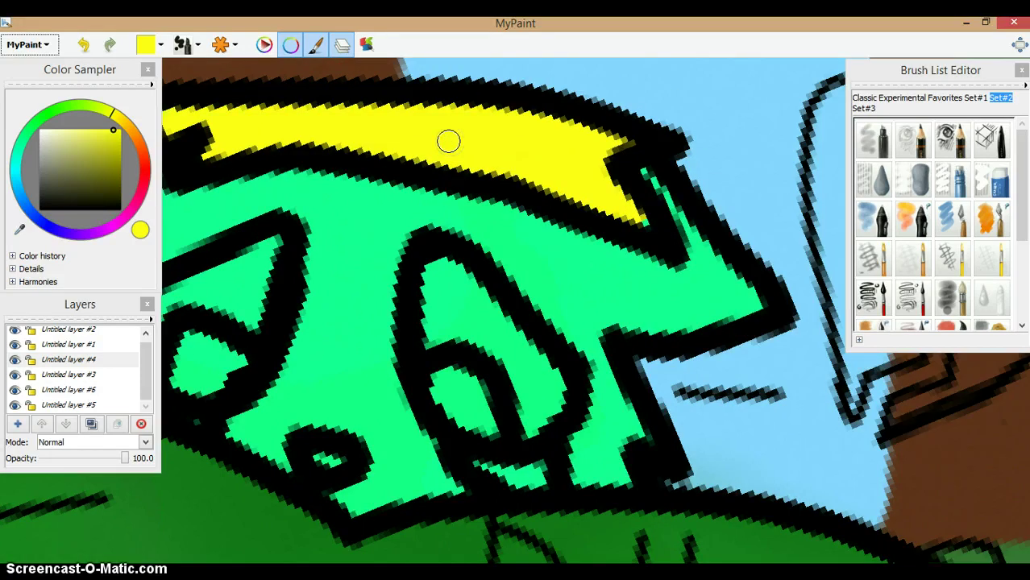
pyautogui.press('Left')
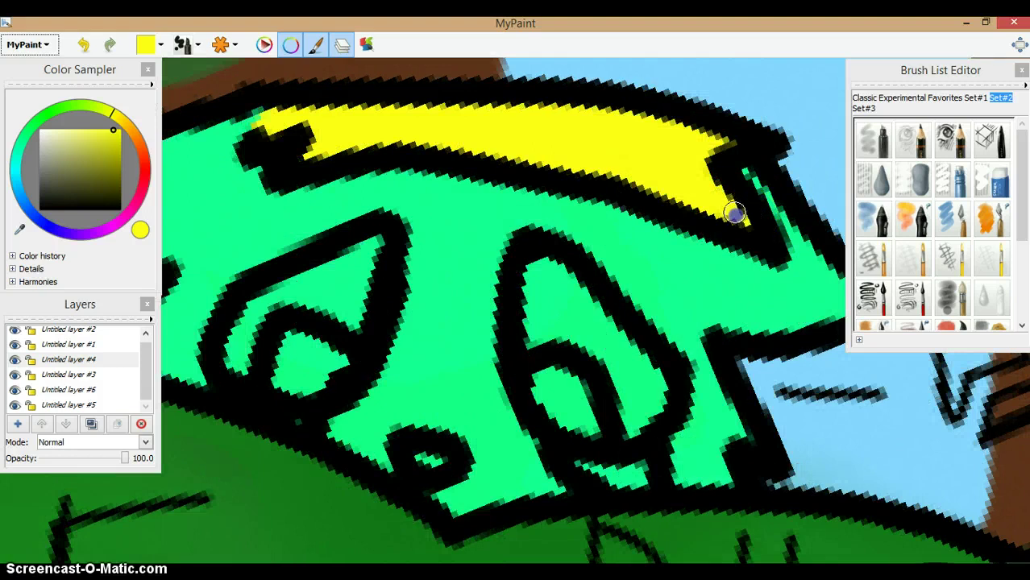
# Step: Paint the whites of both eyes white and cover the stray white spot above the right eye with the sampled mint green
pyautogui.moveTo(121, 201); pyautogui.dragTo(40, 130)
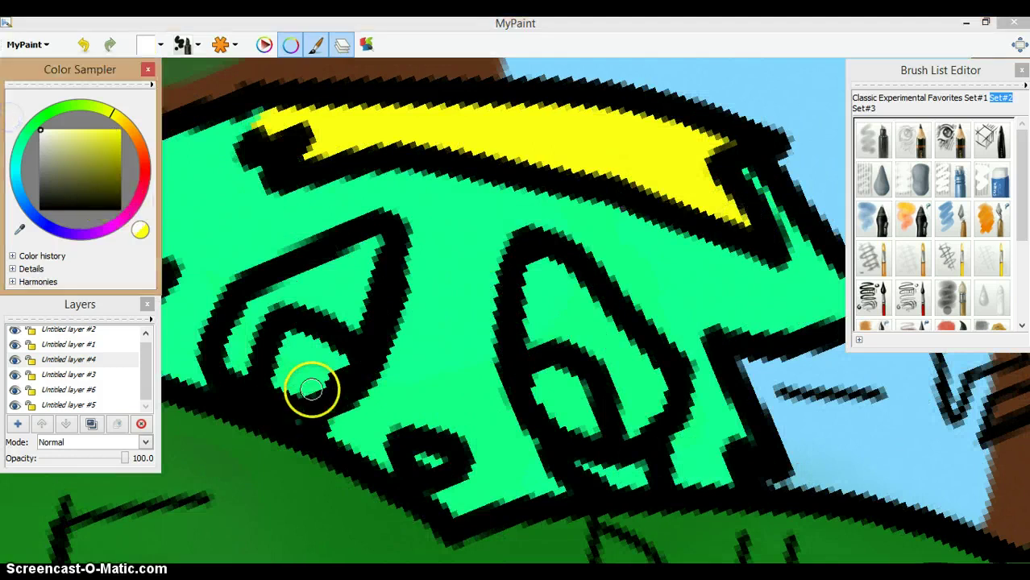
pyautogui.moveTo(243, 364)
pyautogui.mouseDown()
pyautogui.moveTo(253, 319)
pyautogui.moveTo(282, 298)
pyautogui.moveTo(331, 312)
pyautogui.moveTo(353, 298)
pyautogui.mouseUp()
pyautogui.click(561, 320)
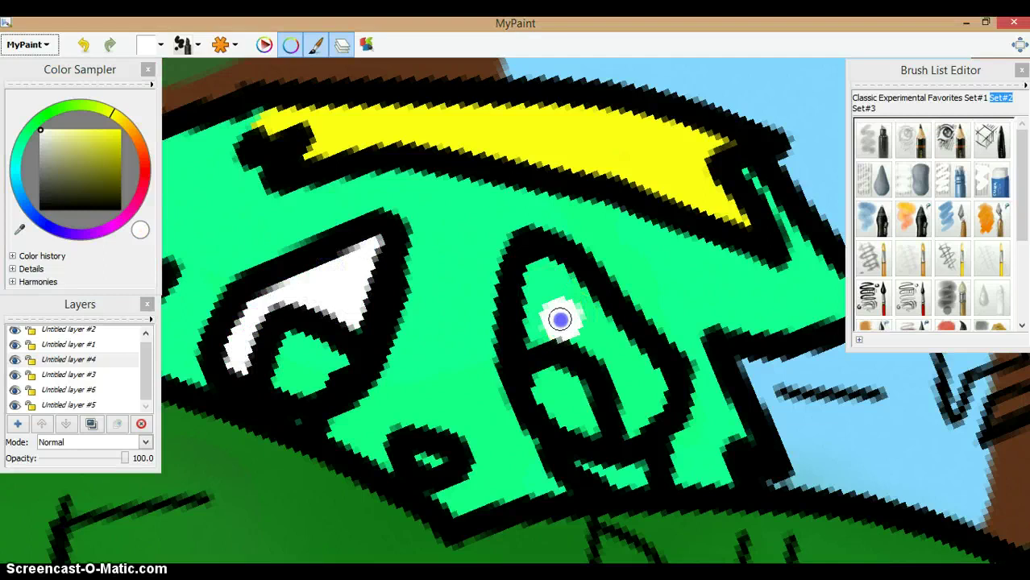
pyautogui.moveTo(540, 329)
pyautogui.mouseDown()
pyautogui.moveTo(544, 230)
pyautogui.moveTo(554, 274)
pyautogui.moveTo(645, 362)
pyautogui.moveTo(650, 393)
pyautogui.moveTo(634, 427)
pyautogui.moveTo(581, 342)
pyautogui.mouseUp()
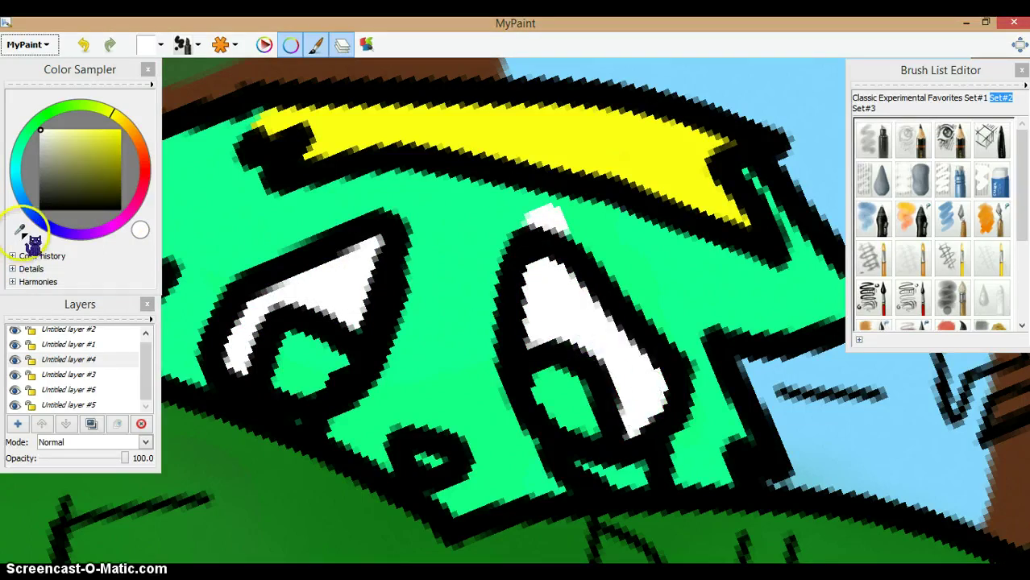
pyautogui.keyDown('ctrl'); pyautogui.click(420, 216); pyautogui.keyUp('ctrl')
pyautogui.moveTo(532, 214); pyautogui.dragTo(561, 222)
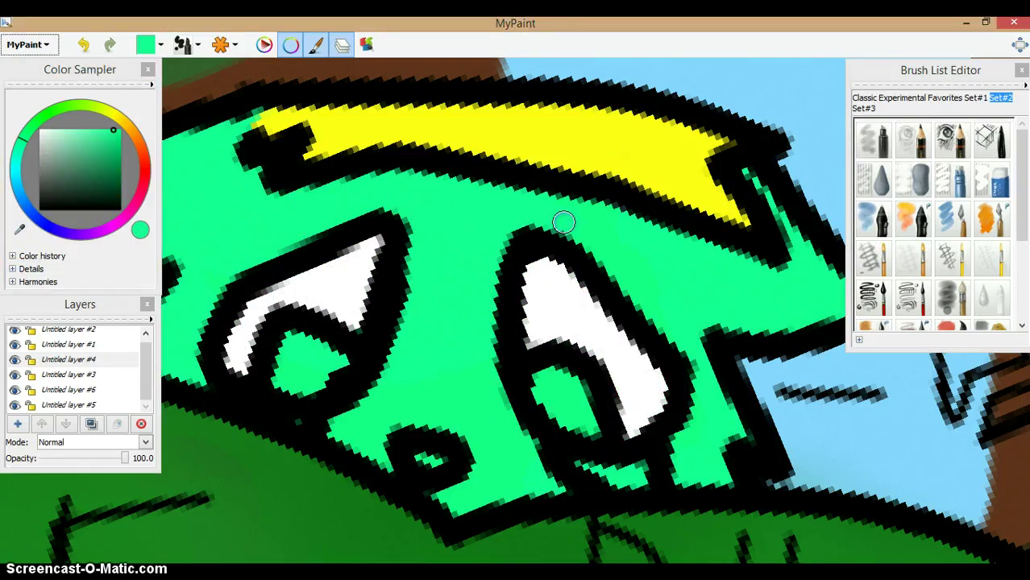
# Step: Fill the irises of both of the animal's eyes with medium blue
pyautogui.press('Left')
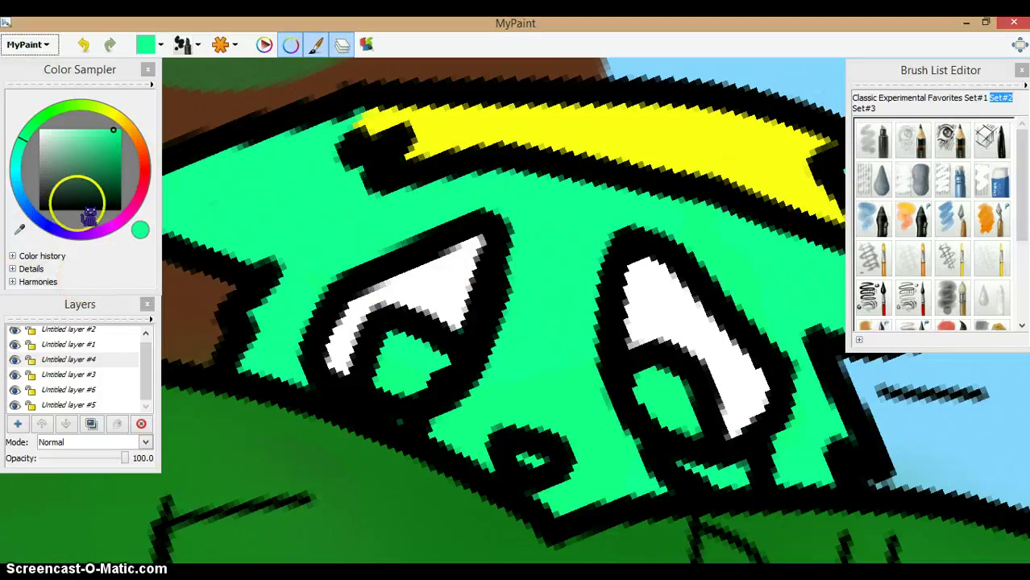
pyautogui.click(28, 228)
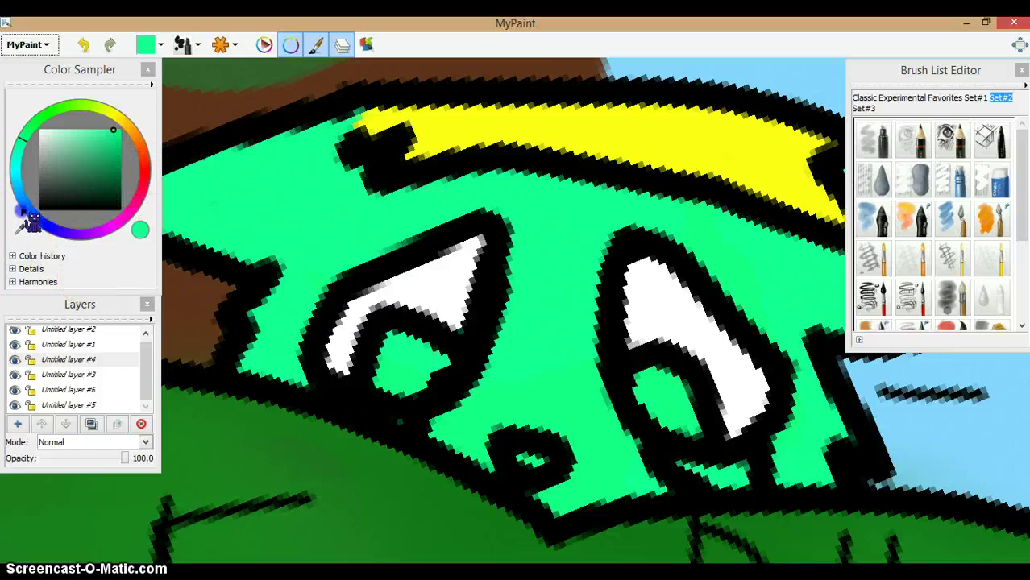
pyautogui.click(110, 145)
pyautogui.moveTo(108, 139); pyautogui.dragTo(116, 127)
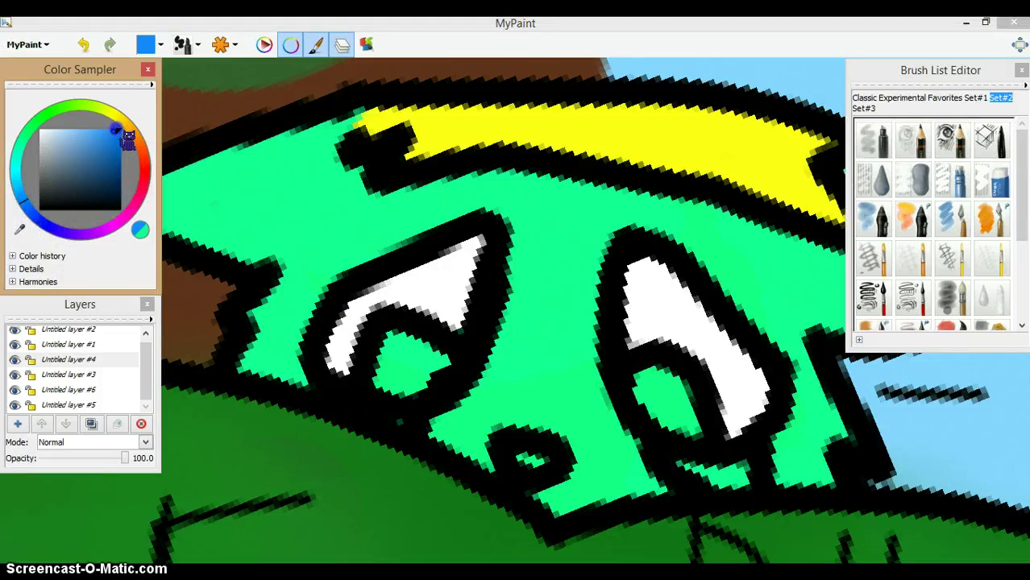
pyautogui.moveTo(412, 358); pyautogui.dragTo(407, 365)
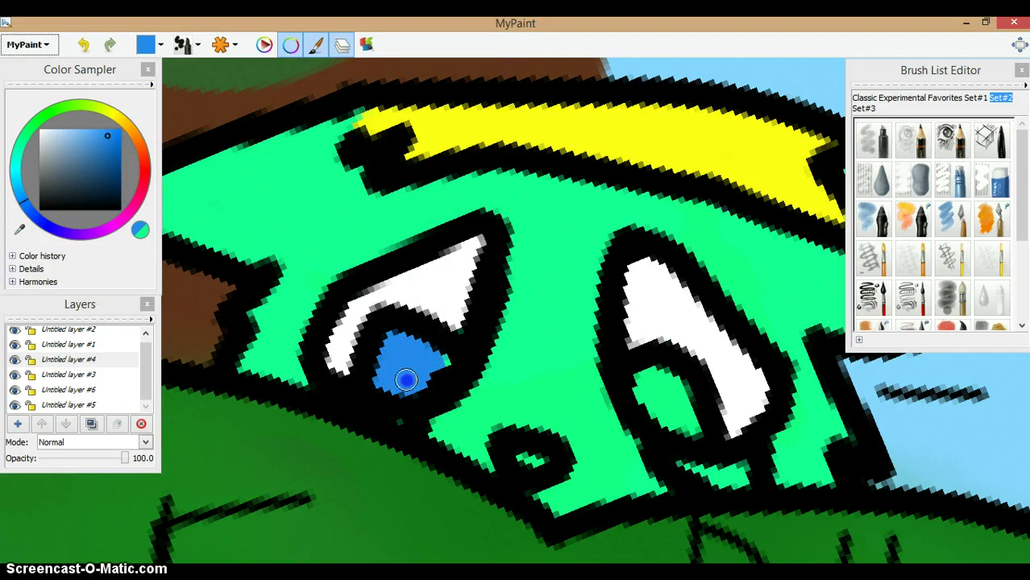
pyautogui.moveTo(657, 375)
pyautogui.mouseDown()
pyautogui.moveTo(652, 391)
pyautogui.moveTo(683, 420)
pyautogui.mouseUp()
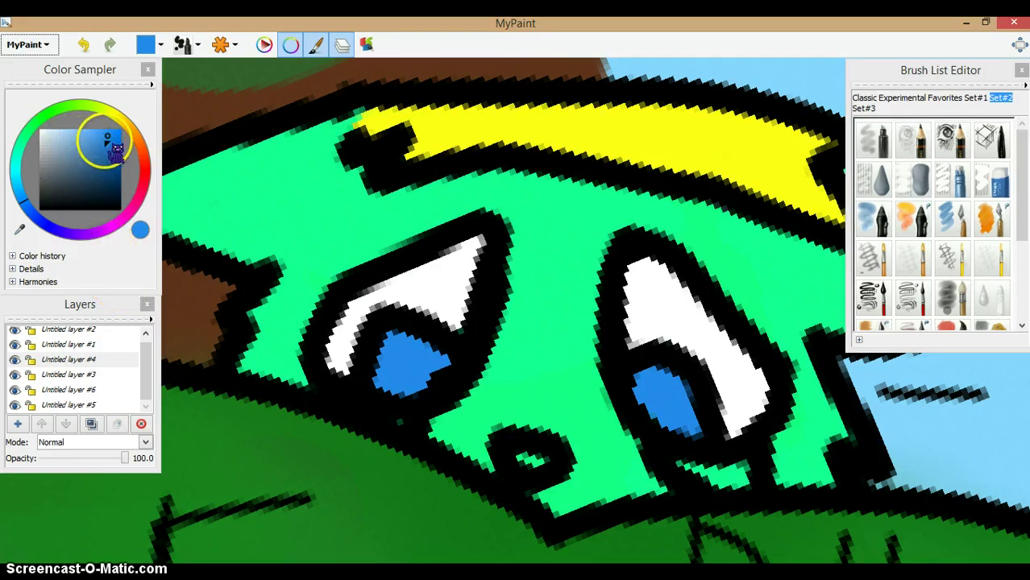
# Step: Shade most of both irises dark blue with a smaller brush, leaving medium blue at their lower edges and redoing the first stroke
pyautogui.click(123, 152)
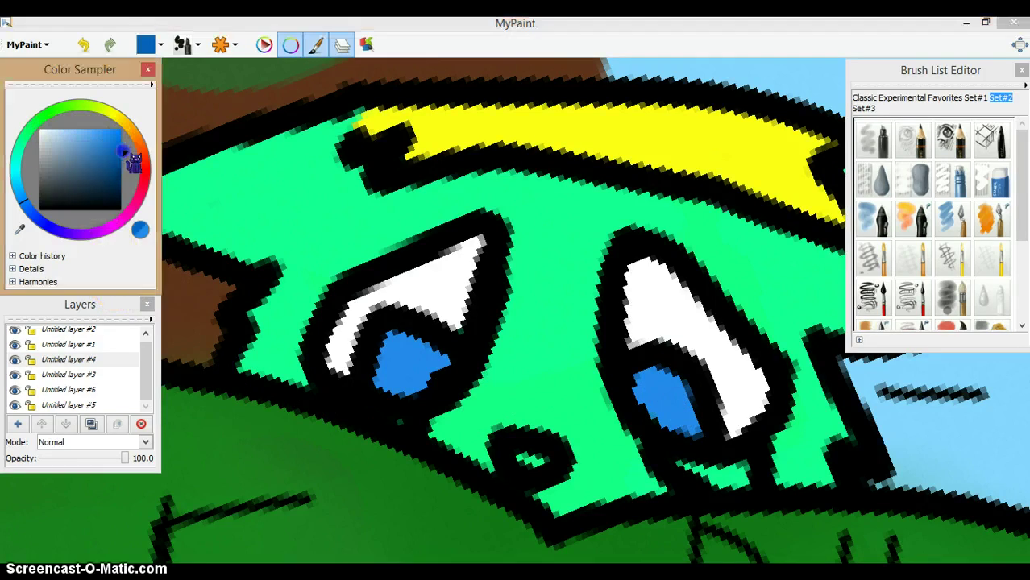
pyautogui.click(221, 44)
pyautogui.moveTo(357, 96); pyautogui.dragTo(345, 94)
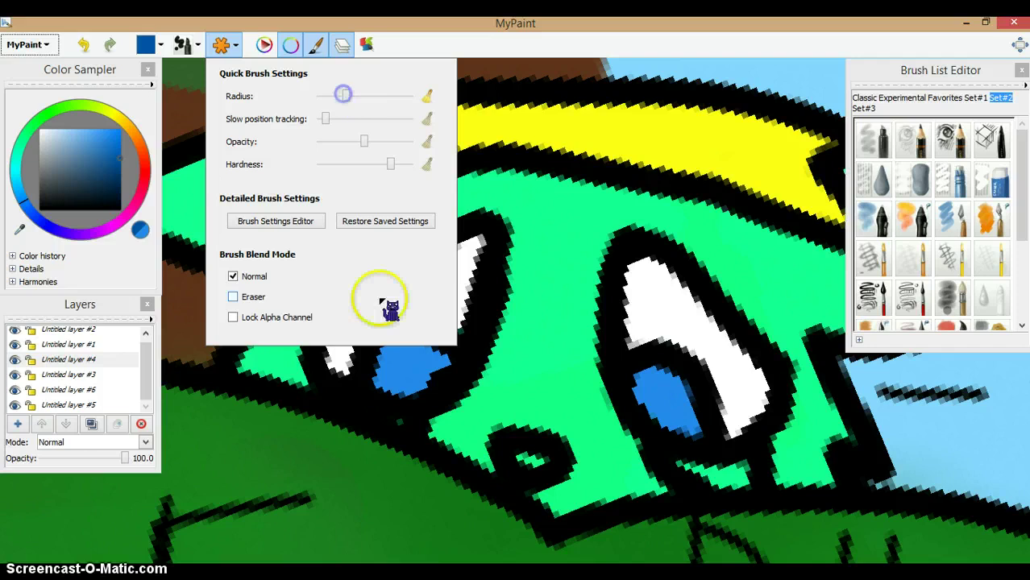
pyautogui.moveTo(439, 380); pyautogui.dragTo(383, 360)
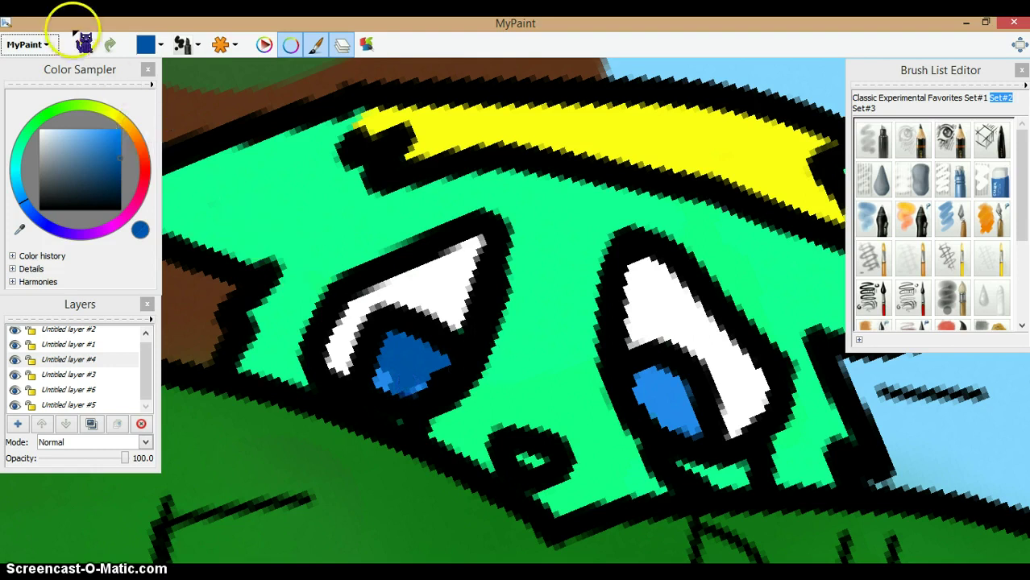
pyautogui.click(95, 46)
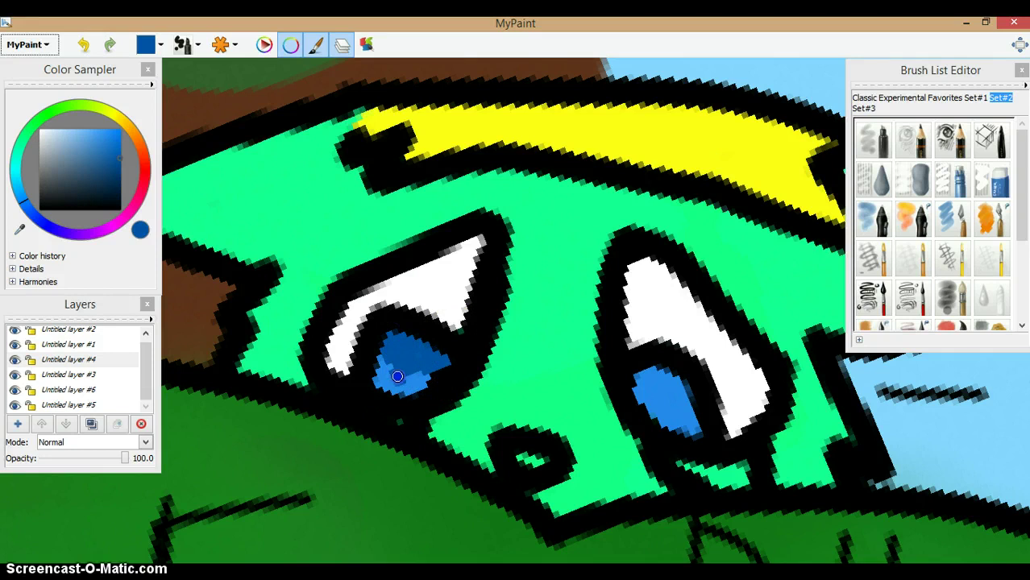
pyautogui.moveTo(669, 377)
pyautogui.mouseDown()
pyautogui.moveTo(685, 391)
pyautogui.moveTo(655, 408)
pyautogui.mouseUp()
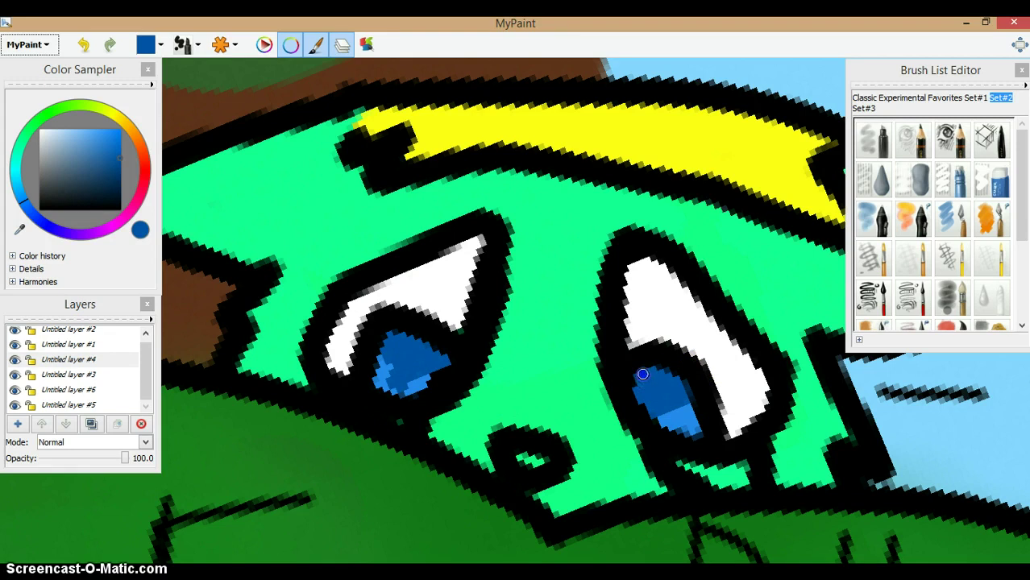
pyautogui.moveTo(642, 374)
pyautogui.mouseDown()
pyautogui.moveTo(664, 402)
pyautogui.moveTo(662, 421)
pyautogui.mouseUp()
# Step: Examine the brown and red figure below the bush, and return to the animal's eyes
pyautogui.scroll(-15, 659, 415)
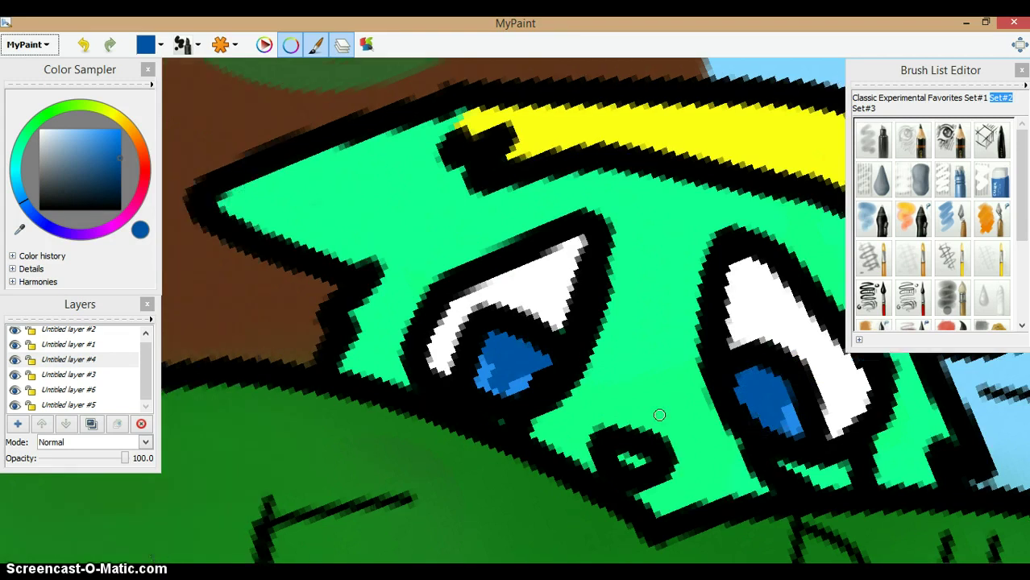
pyautogui.scroll(15, 660, 415)
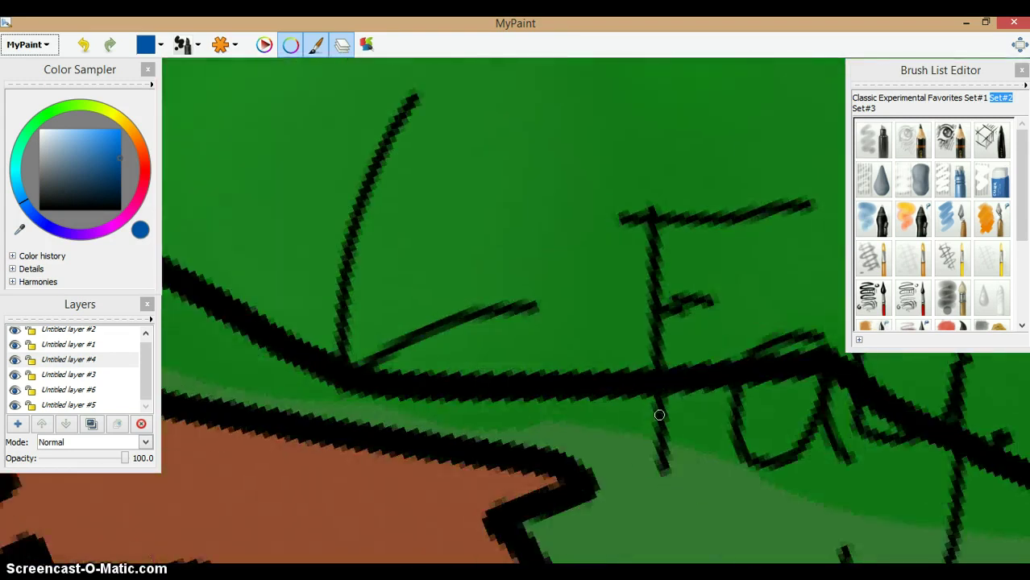
pyautogui.press('Up')
pyautogui.press('Up')
pyautogui.press('Up')
pyautogui.press('Up')
pyautogui.press('Up')
pyautogui.press('Up')
pyautogui.press('Up')
pyautogui.press('Up')
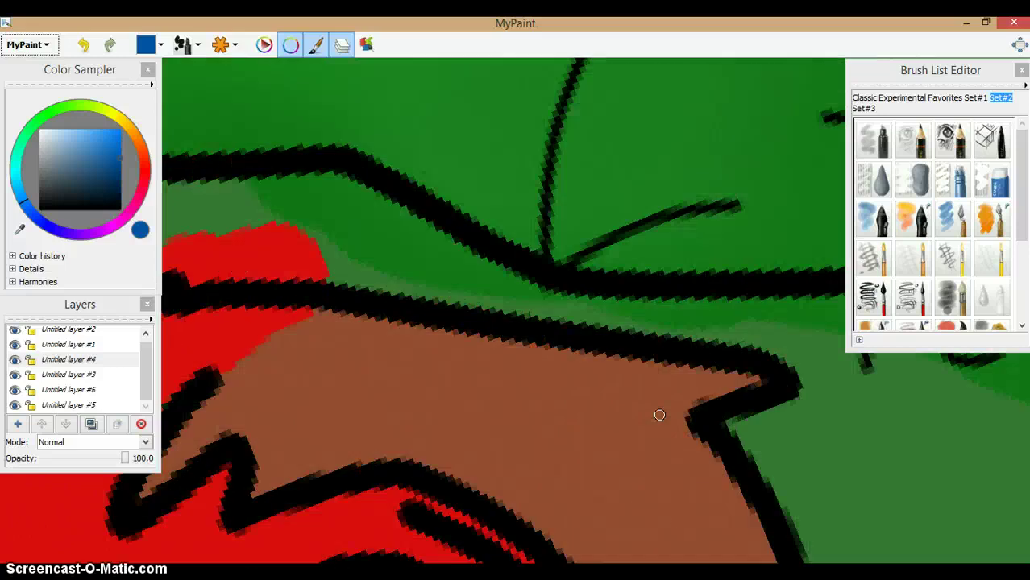
pyautogui.press('Right')
pyautogui.press('Up')
pyautogui.press('Up')
pyautogui.press('Up')
pyautogui.press('Right')
pyautogui.press('Right')
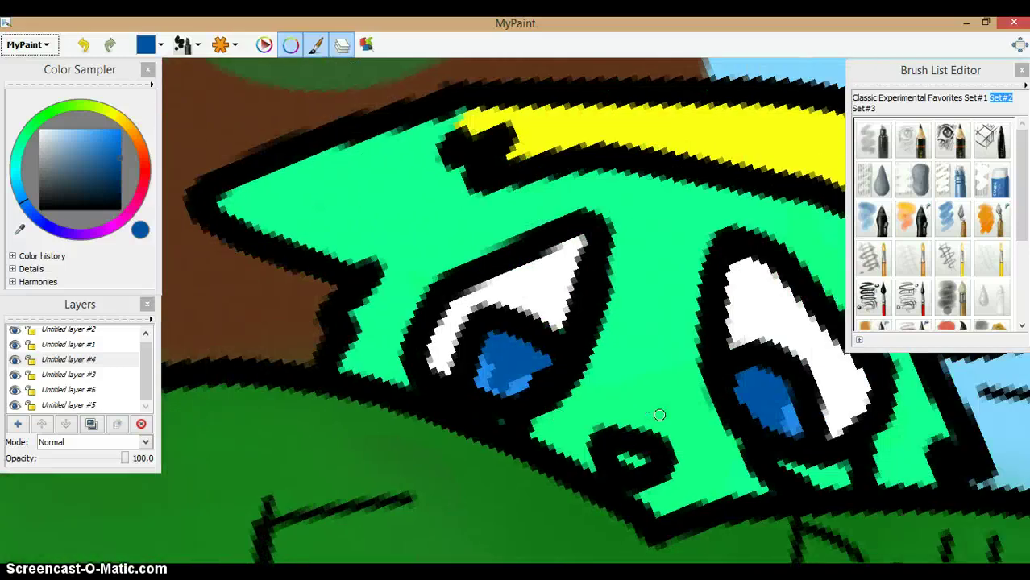
# Step: Paint a large and a small white highlight in each of the animal's blue irises
pyautogui.moveTo(118, 164); pyautogui.dragTo(13, 111)
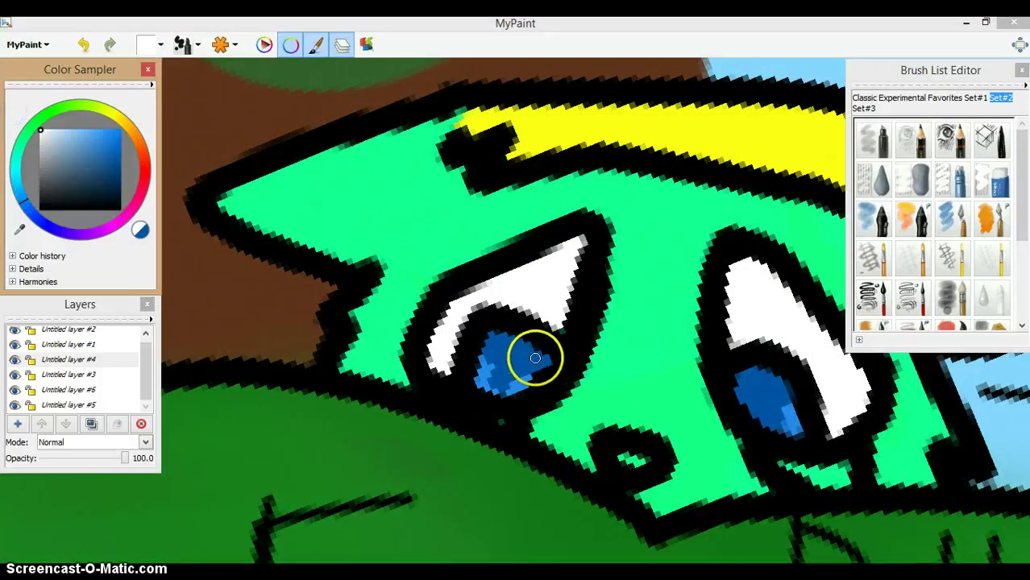
pyautogui.moveTo(530, 356); pyautogui.dragTo(537, 366)
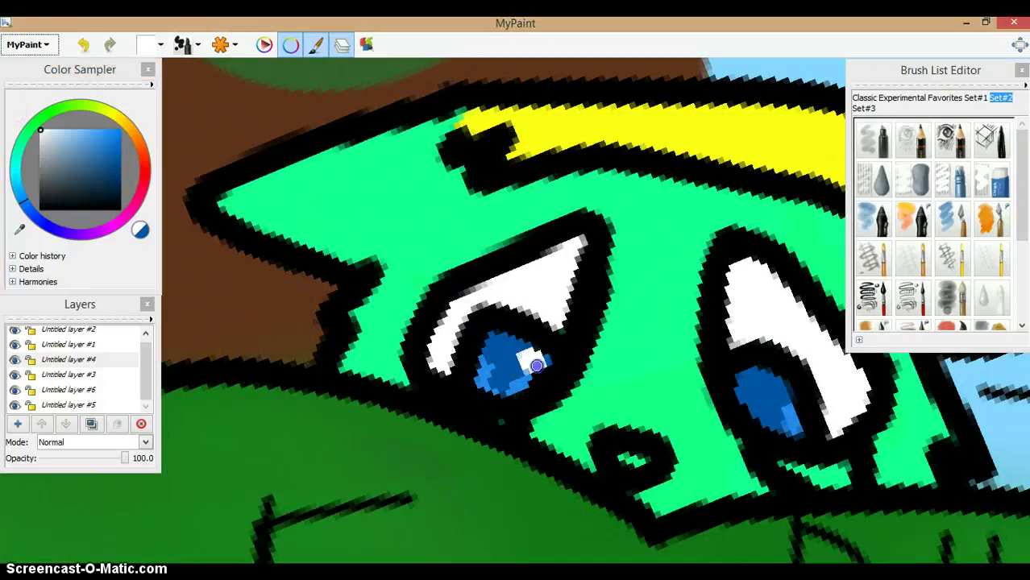
pyautogui.click(483, 381)
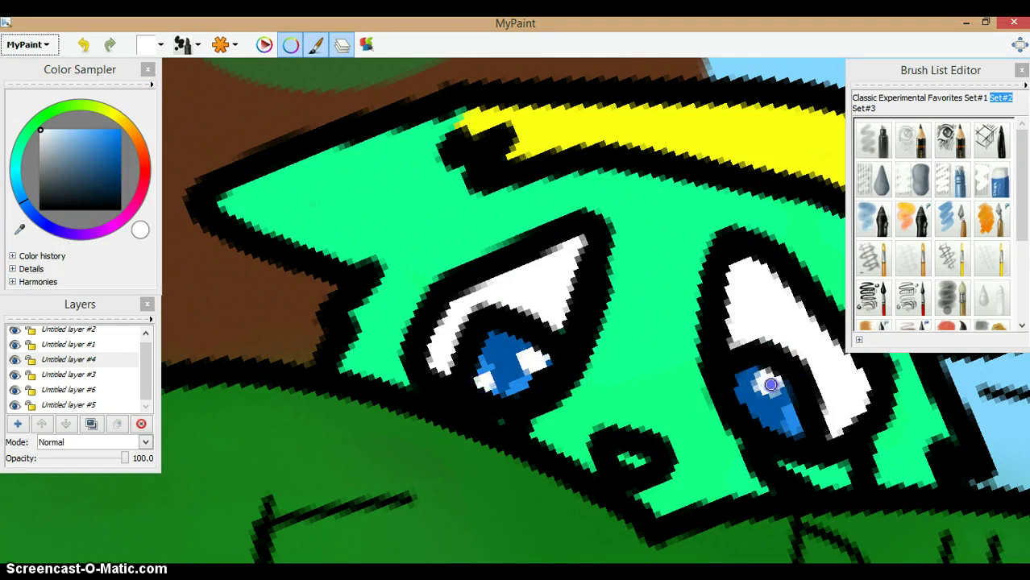
pyautogui.moveTo(771, 385); pyautogui.dragTo(772, 391)
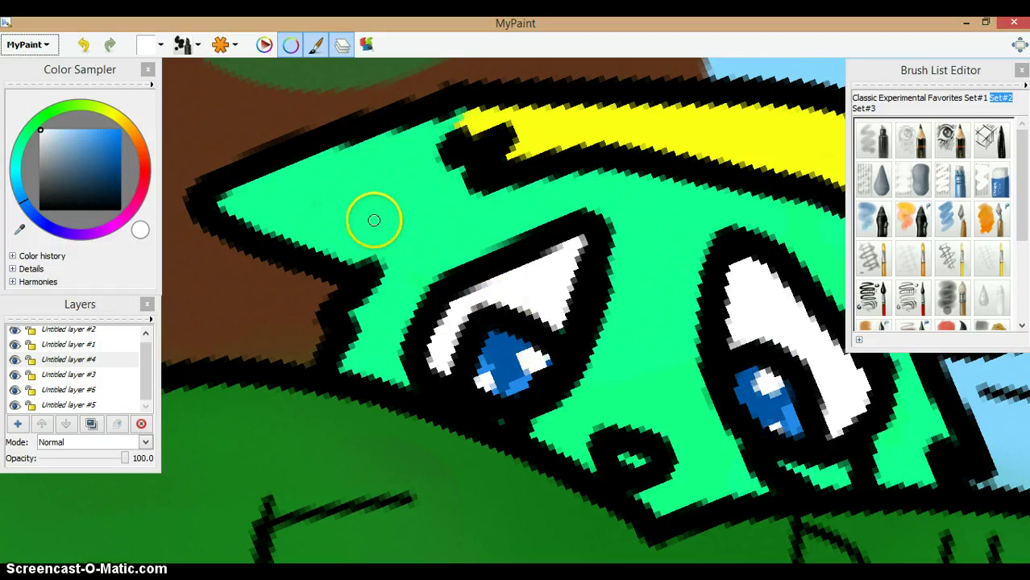
# Step: Reduce the brush radius and add thin white reflection streaks across both blue irises
pyautogui.click(223, 45)
pyautogui.click(345, 97)
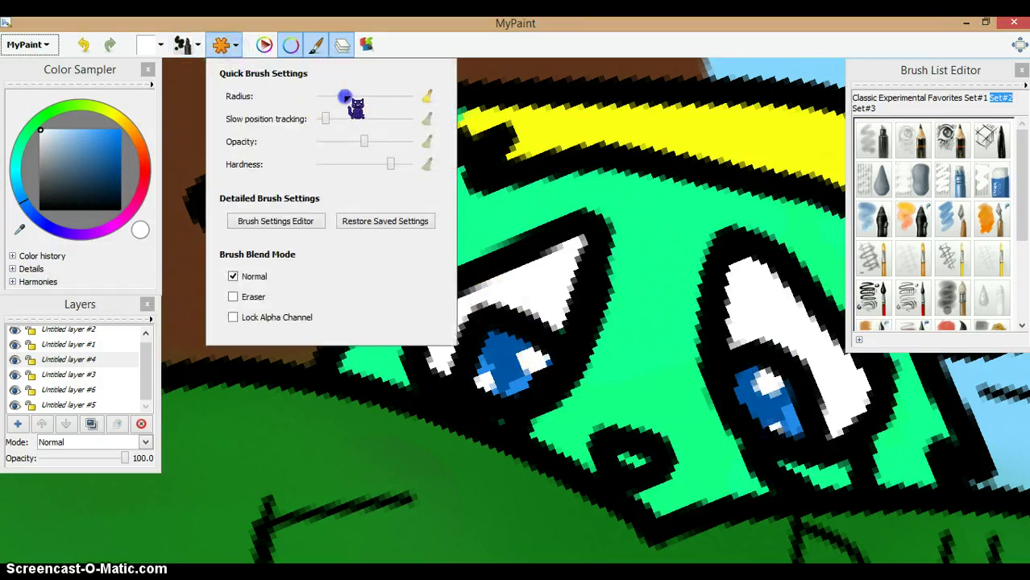
pyautogui.click(785, 405)
pyautogui.click(760, 415)
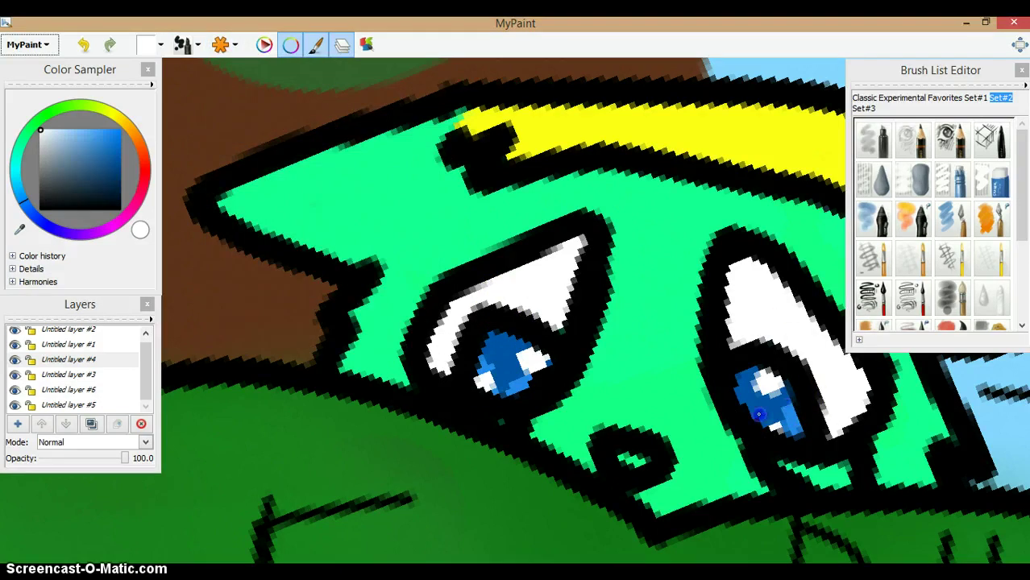
pyautogui.click(223, 45)
pyautogui.click(224, 50)
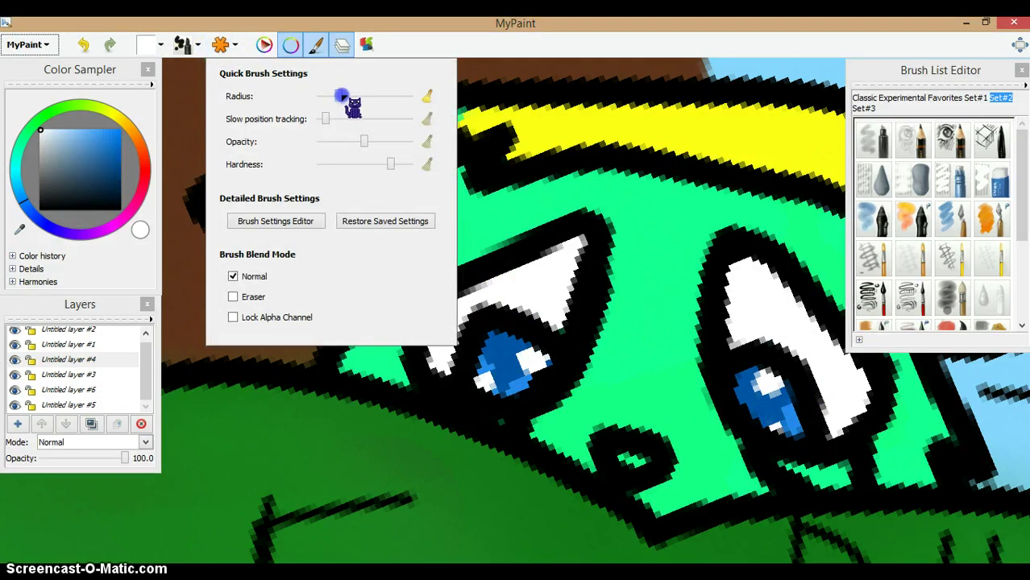
pyautogui.moveTo(535, 365)
pyautogui.mouseDown()
pyautogui.moveTo(524, 379)
pyautogui.moveTo(486, 363)
pyautogui.mouseUp()
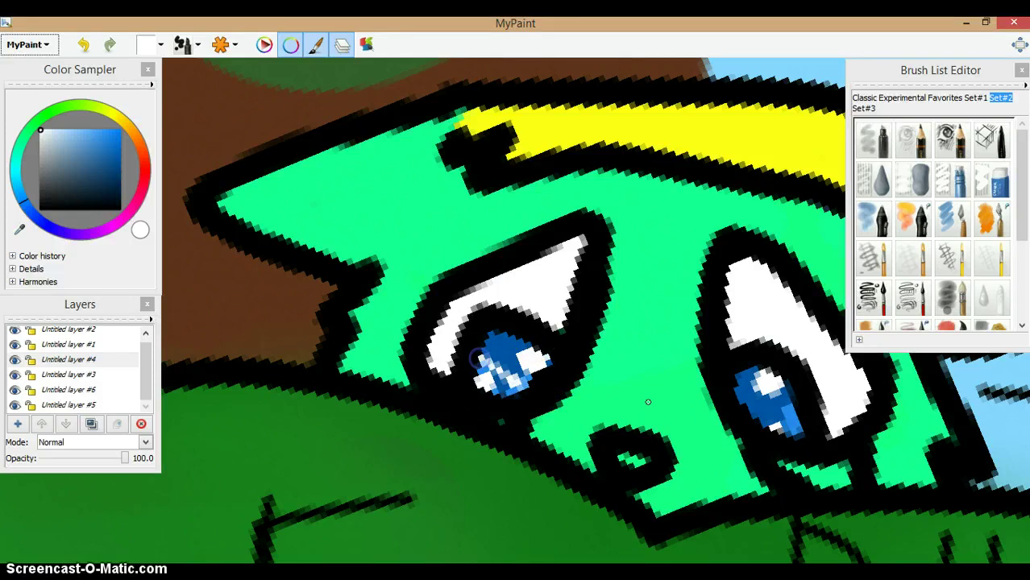
pyautogui.moveTo(758, 416); pyautogui.dragTo(781, 409)
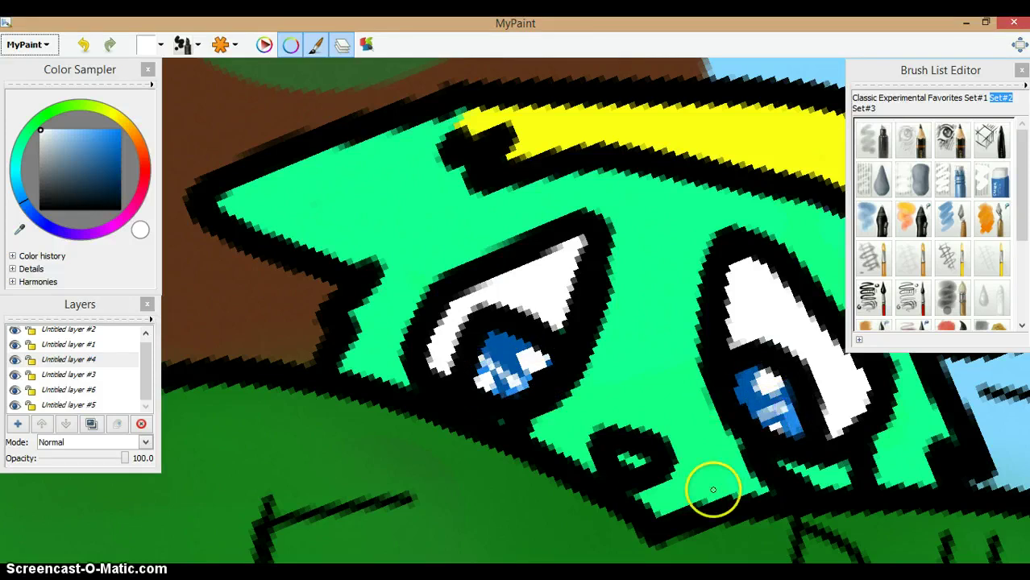
# Step: Fill the left half of the broken heart beside the peeking animal with dark red
pyautogui.scroll(-8, 713, 489)
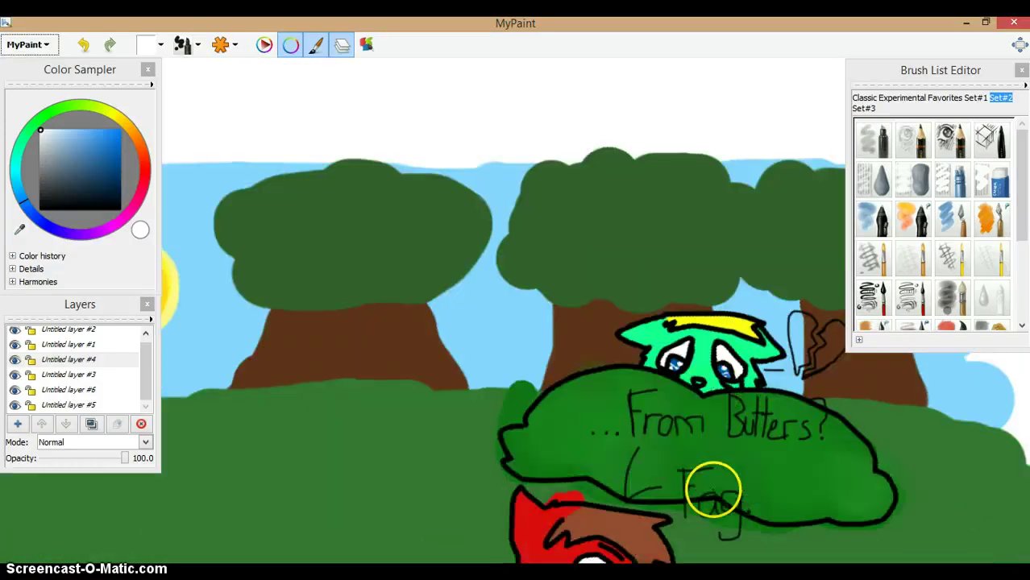
pyautogui.press('Right')
pyautogui.press('Down')
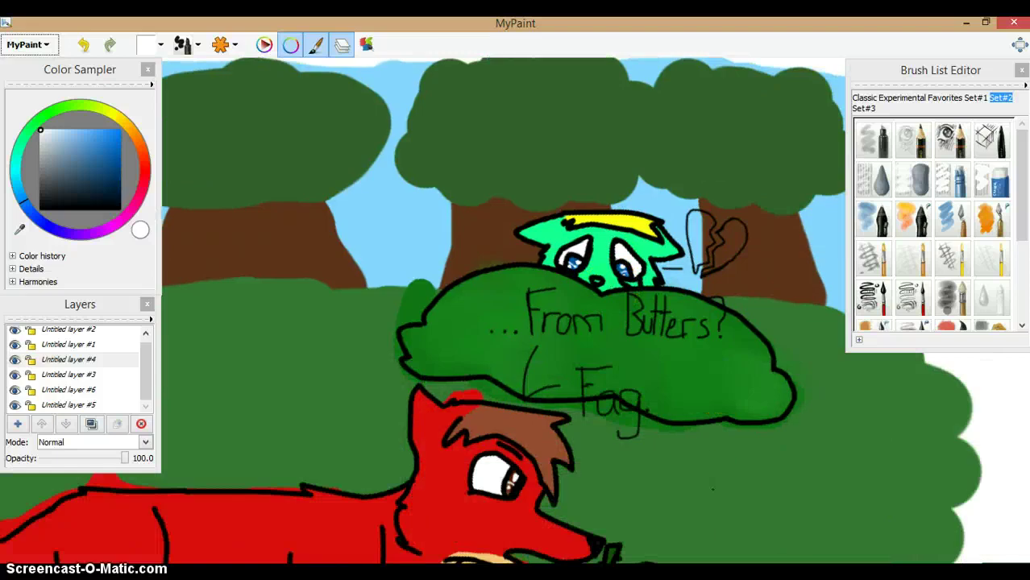
pyautogui.scroll(2, 713, 489)
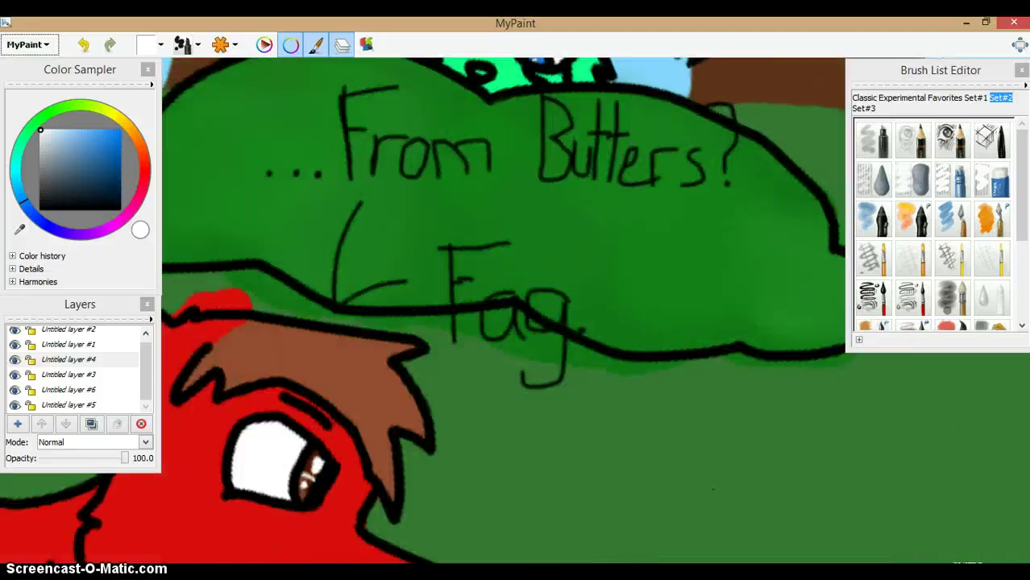
pyautogui.press('Up')
pyautogui.press('Right')
pyautogui.scroll(4, 713, 489)
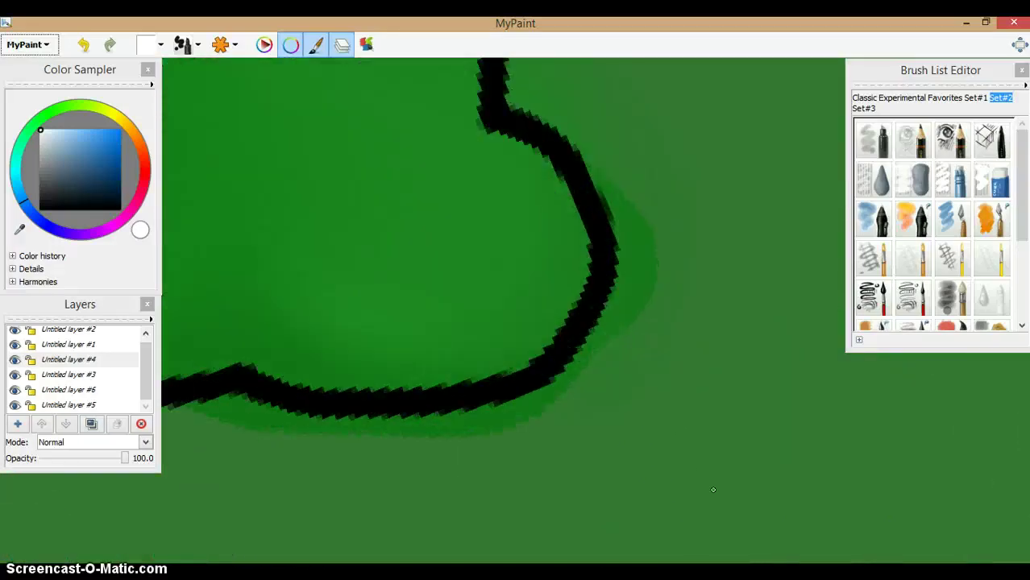
pyautogui.press('Up')
pyautogui.press('Up')
pyautogui.press('Up')
pyautogui.press('Up')
pyautogui.press('Up')
pyautogui.press('Up')
pyautogui.press('Left')
pyautogui.press('Left')
pyautogui.press('Left')
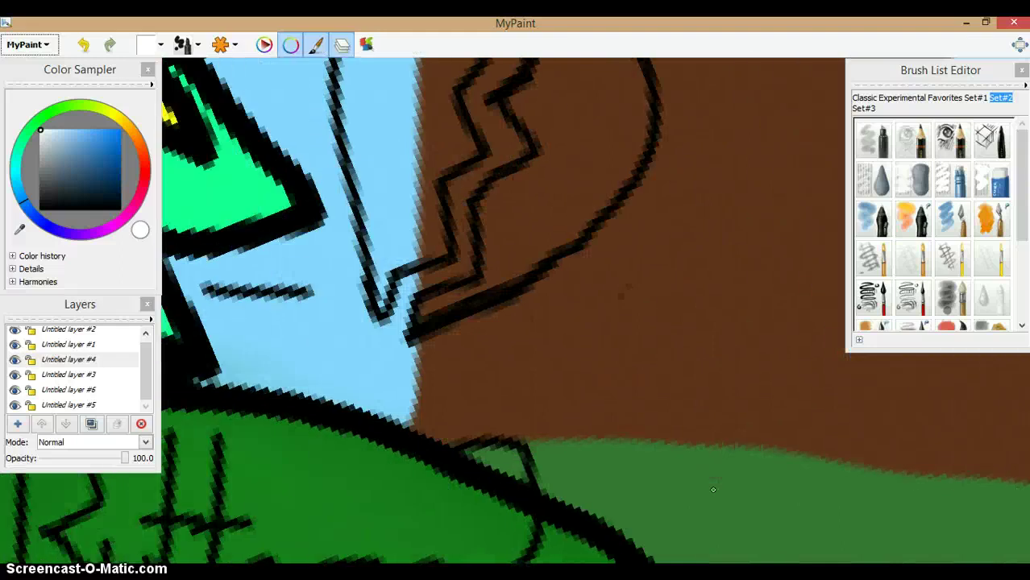
pyautogui.press('Up')
pyautogui.scroll(1, 713, 490)
pyautogui.press('Up')
pyautogui.press('Left')
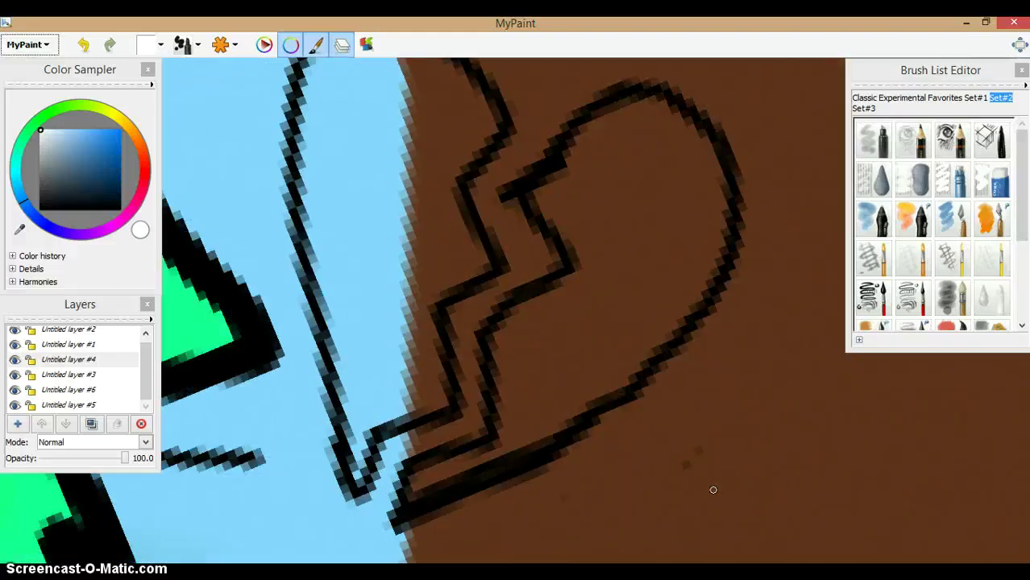
pyautogui.press('Up')
pyautogui.moveTo(157, 167); pyautogui.dragTo(142, 141)
pyautogui.click(186, 45)
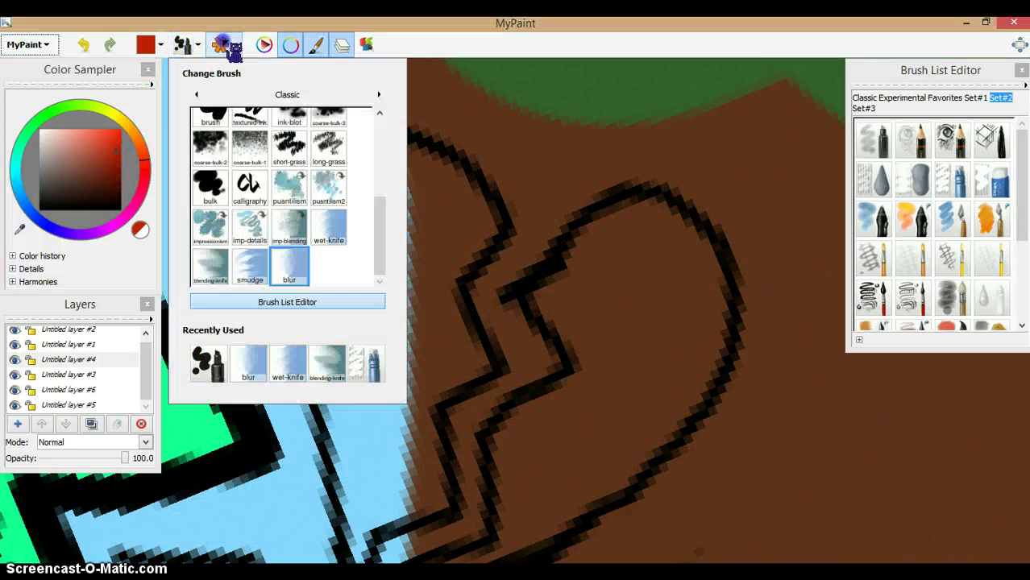
pyautogui.click(221, 45)
pyautogui.moveTo(395, 376)
pyautogui.mouseDown()
pyautogui.moveTo(401, 273)
pyautogui.moveTo(438, 245)
pyautogui.moveTo(448, 269)
pyautogui.moveTo(470, 247)
pyautogui.moveTo(469, 197)
pyautogui.moveTo(399, 158)
pyautogui.moveTo(340, 151)
pyautogui.moveTo(327, 167)
pyautogui.moveTo(317, 192)
pyautogui.moveTo(327, 306)
pyautogui.moveTo(350, 398)
pyautogui.moveTo(414, 241)
pyautogui.moveTo(448, 224)
pyautogui.moveTo(349, 186)
pyautogui.moveTo(448, 210)
pyautogui.moveTo(382, 201)
pyautogui.moveTo(373, 239)
pyautogui.moveTo(358, 222)
pyautogui.moveTo(331, 239)
pyautogui.moveTo(313, 226)
pyautogui.moveTo(316, 305)
pyautogui.moveTo(358, 473)
pyautogui.moveTo(350, 249)
pyautogui.mouseUp()
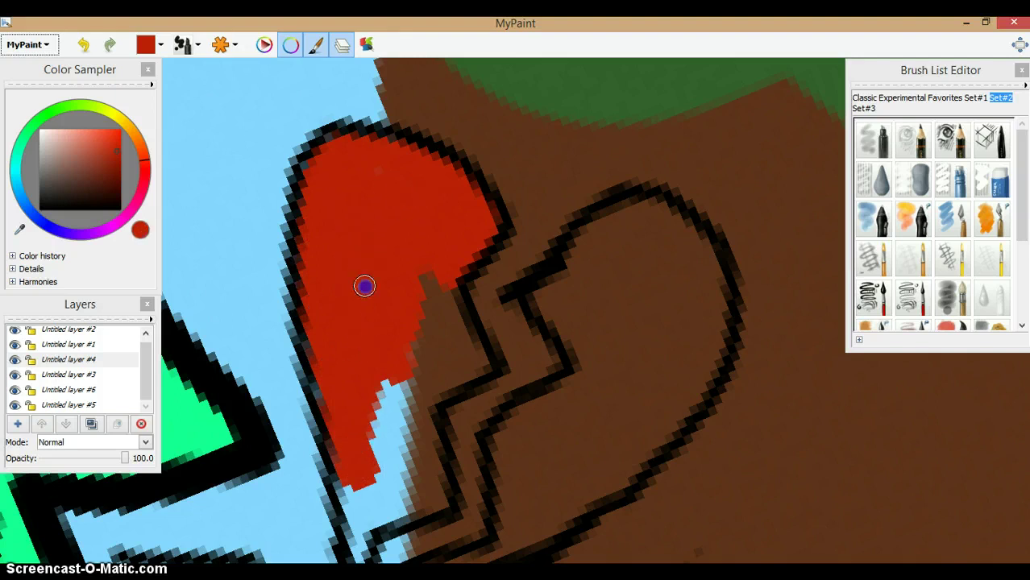
pyautogui.scroll(-2, 357, 369)
pyautogui.moveTo(361, 362)
pyautogui.mouseDown()
pyautogui.moveTo(362, 395)
pyautogui.moveTo(354, 382)
pyautogui.moveTo(362, 458)
pyautogui.moveTo(379, 420)
pyautogui.moveTo(430, 385)
pyautogui.moveTo(402, 357)
pyautogui.moveTo(400, 403)
pyautogui.moveTo(382, 301)
pyautogui.moveTo(412, 289)
pyautogui.moveTo(430, 356)
pyautogui.mouseUp()
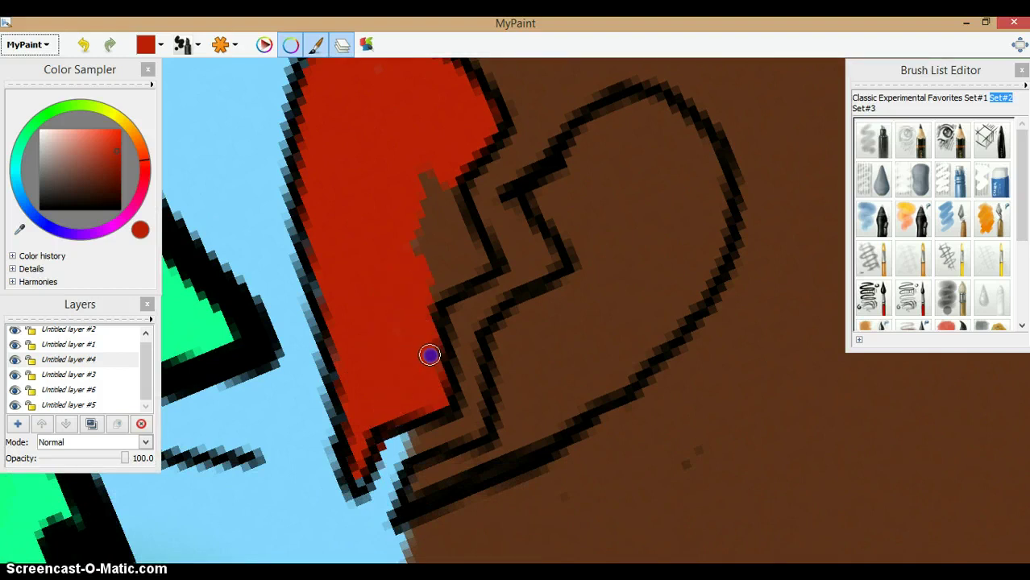
pyautogui.moveTo(443, 263)
pyautogui.mouseDown()
pyautogui.moveTo(470, 258)
pyautogui.moveTo(419, 283)
pyautogui.moveTo(430, 249)
pyautogui.moveTo(446, 242)
pyautogui.moveTo(446, 212)
pyautogui.moveTo(430, 188)
pyautogui.mouseUp()
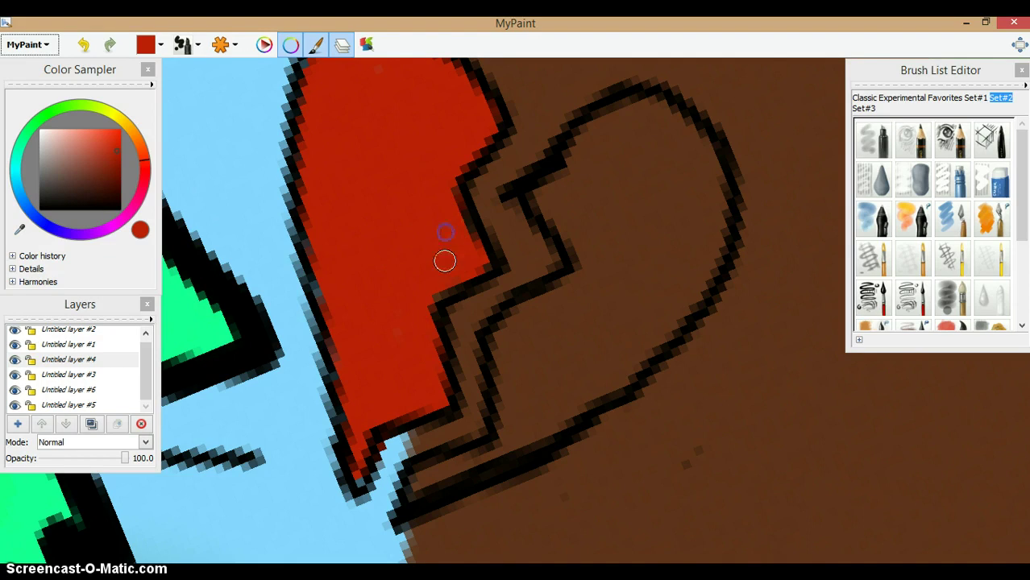
# Step: Paint the right half of the broken heart dark red, working along its outline and filling in the middle
pyautogui.moveTo(563, 189); pyautogui.dragTo(549, 194)
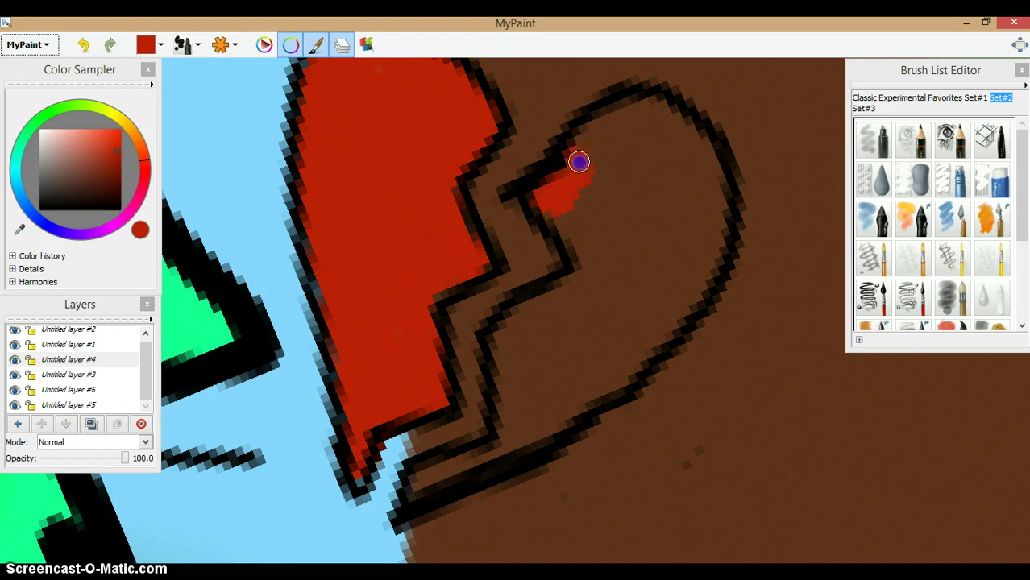
pyautogui.moveTo(579, 162); pyautogui.dragTo(612, 125)
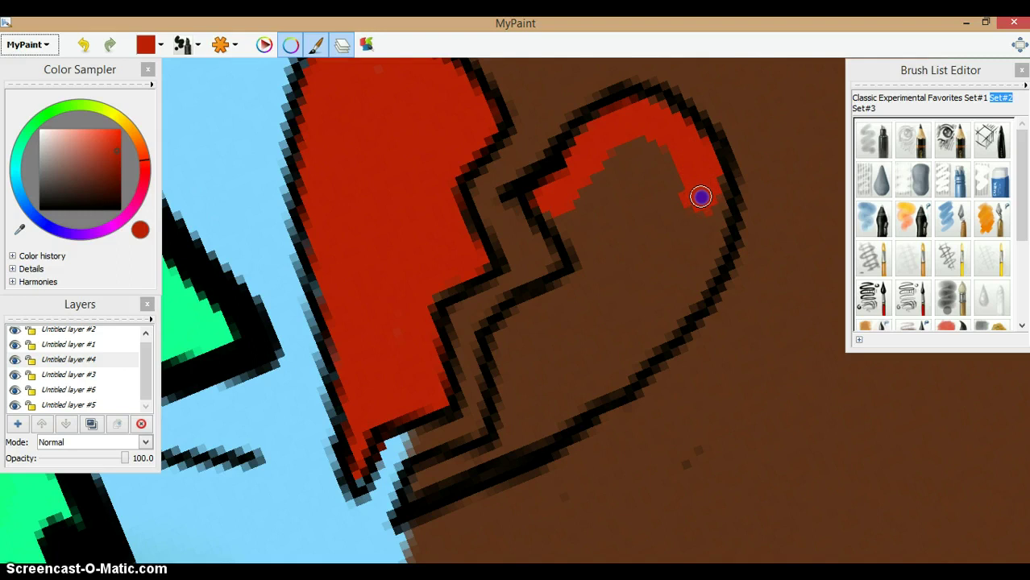
pyautogui.moveTo(706, 214)
pyautogui.mouseDown()
pyautogui.moveTo(696, 281)
pyautogui.moveTo(672, 316)
pyautogui.moveTo(539, 427)
pyautogui.mouseUp()
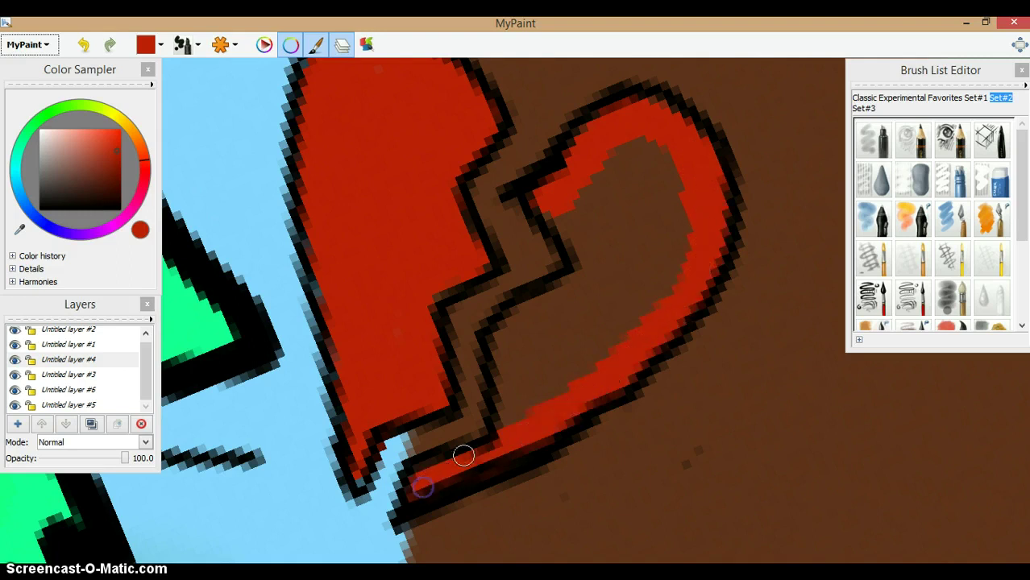
pyautogui.moveTo(463, 456)
pyautogui.mouseDown()
pyautogui.moveTo(527, 438)
pyautogui.moveTo(517, 329)
pyautogui.mouseUp()
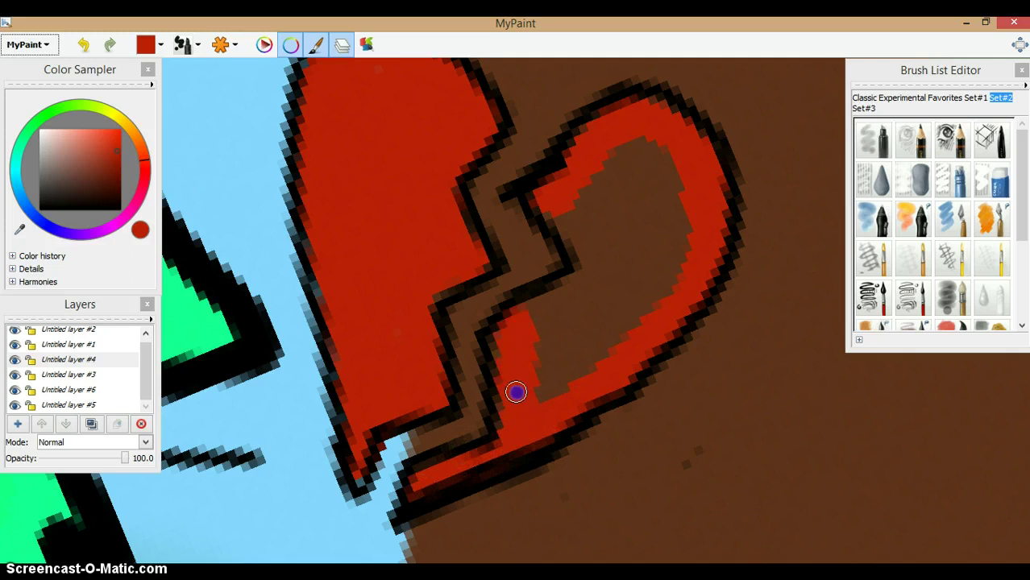
pyautogui.moveTo(516, 392)
pyautogui.mouseDown()
pyautogui.moveTo(543, 320)
pyautogui.moveTo(526, 319)
pyautogui.moveTo(612, 277)
pyautogui.moveTo(563, 218)
pyautogui.moveTo(660, 147)
pyautogui.moveTo(686, 219)
pyautogui.moveTo(662, 295)
pyautogui.moveTo(555, 422)
pyautogui.moveTo(531, 418)
pyautogui.moveTo(630, 303)
pyautogui.moveTo(599, 334)
pyautogui.mouseUp()
pyautogui.moveTo(649, 275)
pyautogui.mouseDown()
pyautogui.moveTo(649, 178)
pyautogui.moveTo(638, 169)
pyautogui.moveTo(623, 266)
pyautogui.moveTo(613, 206)
pyautogui.mouseUp()
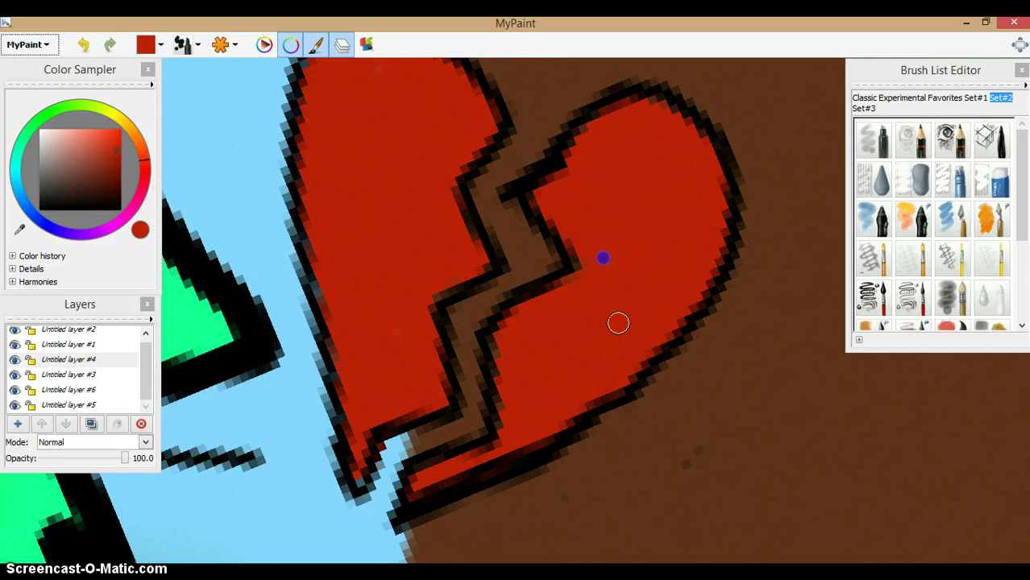
# Step: Blend the sun's yellow and orange rings with the blur brush on Untitled layer #5
pyautogui.scroll(-4, 655, 402)
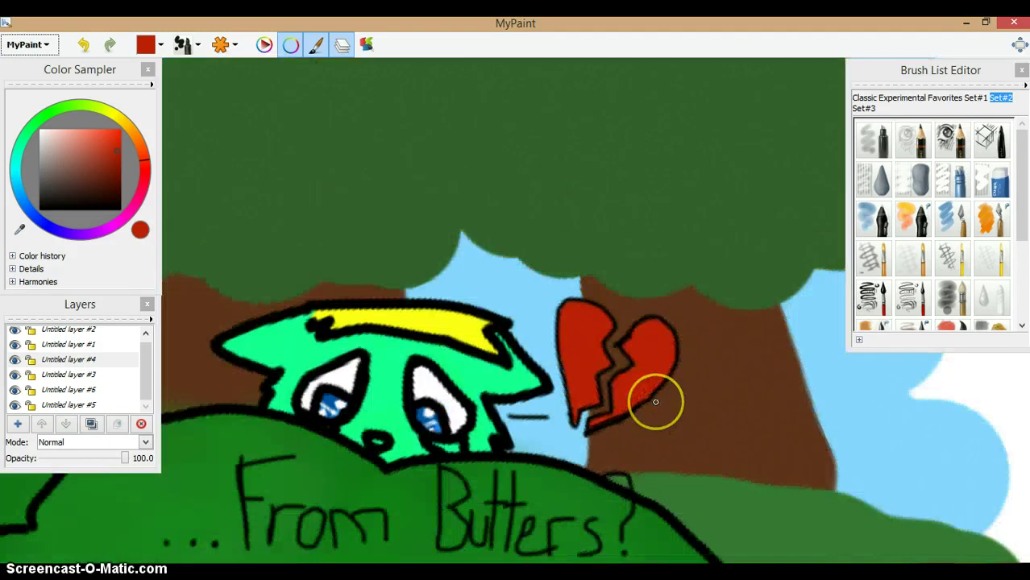
pyautogui.scroll(-5, 655, 403)
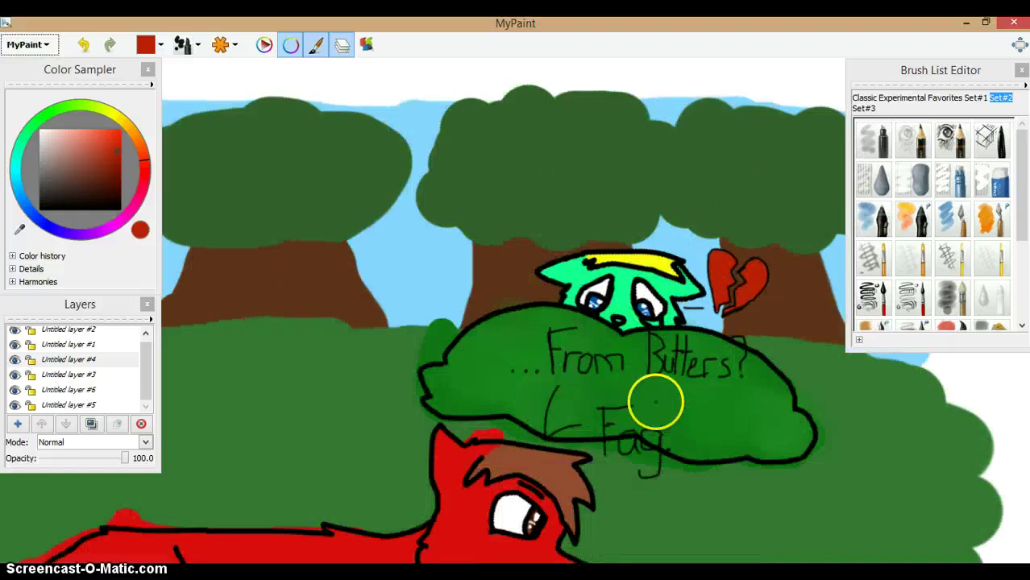
pyautogui.scroll(-2, 656, 402)
pyautogui.press('Left')
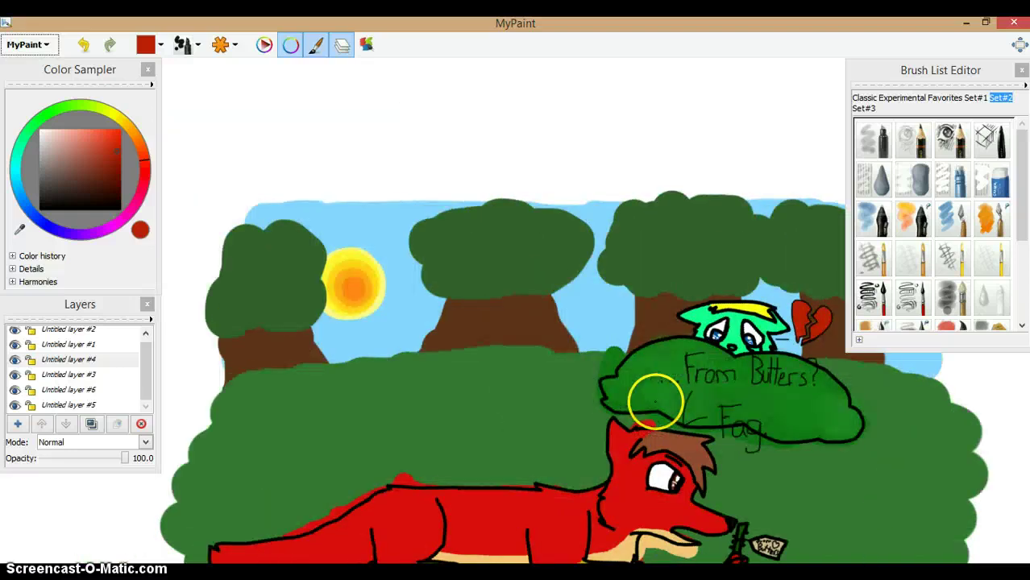
pyautogui.press('Down')
pyautogui.press('Right')
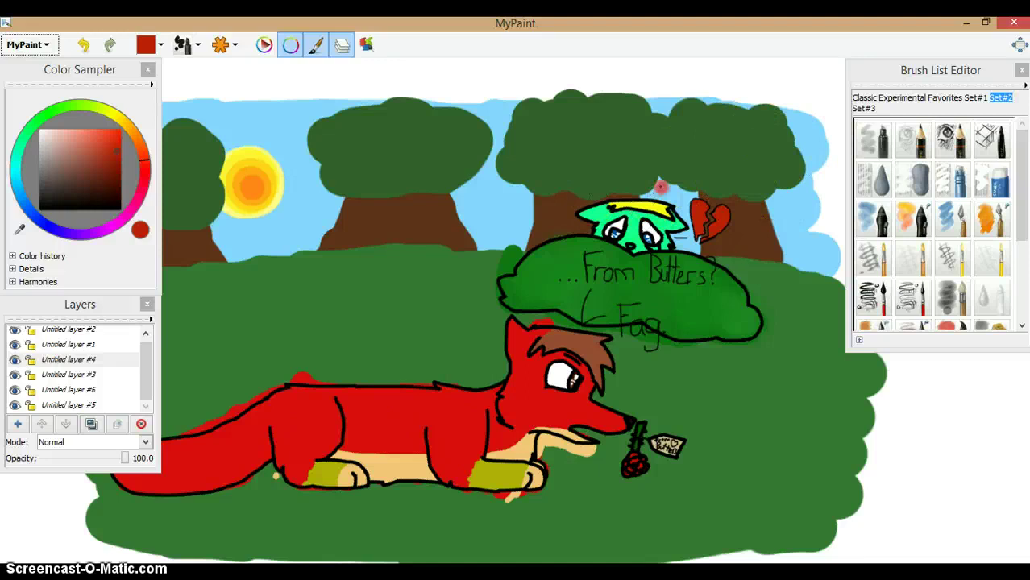
pyautogui.moveTo(661, 187); pyautogui.dragTo(657, 158)
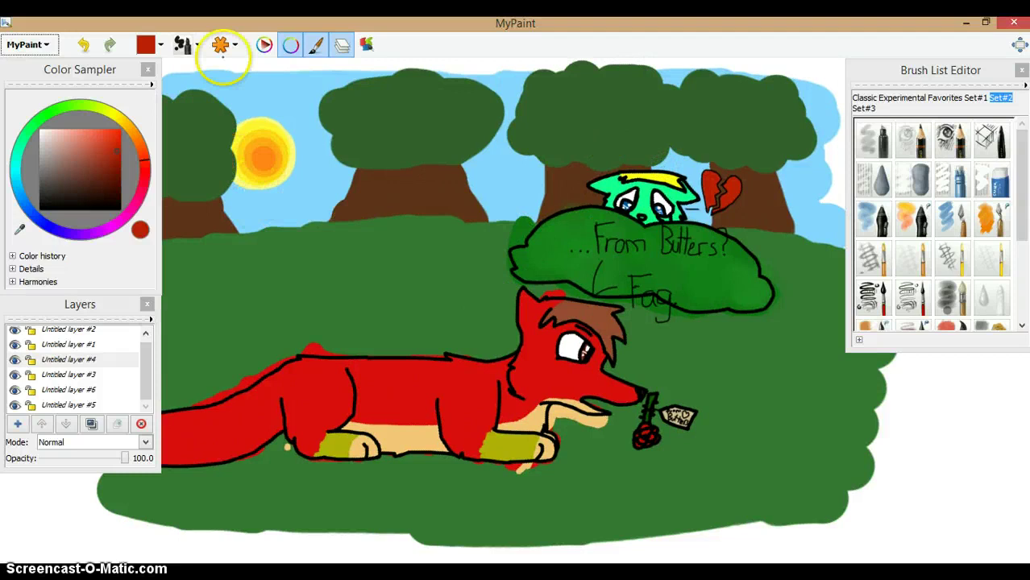
pyautogui.click(222, 45)
pyautogui.click(197, 44)
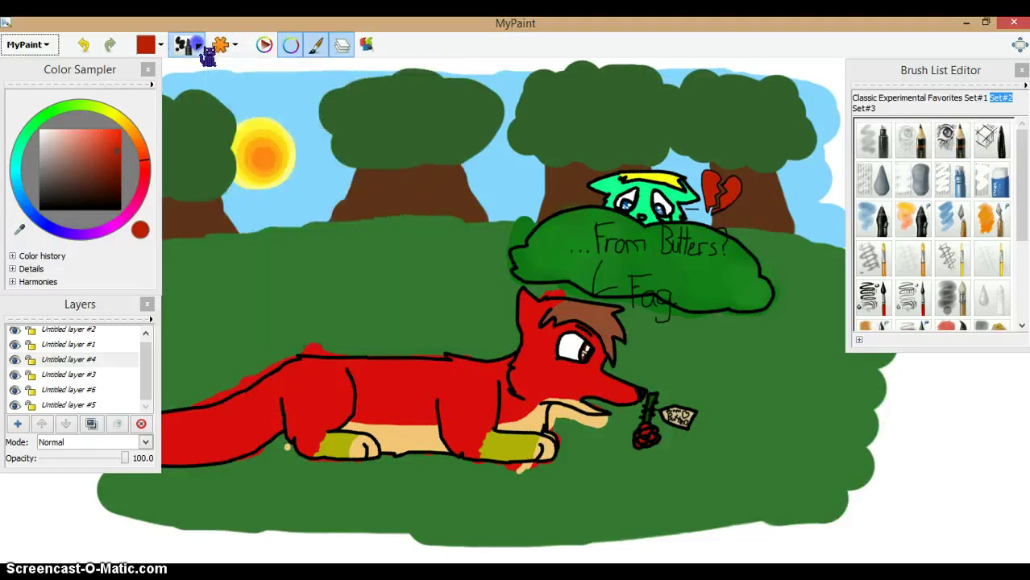
pyautogui.click(250, 350)
pyautogui.moveTo(240, 182)
pyautogui.mouseDown()
pyautogui.moveTo(268, 159)
pyautogui.moveTo(259, 152)
pyautogui.mouseUp()
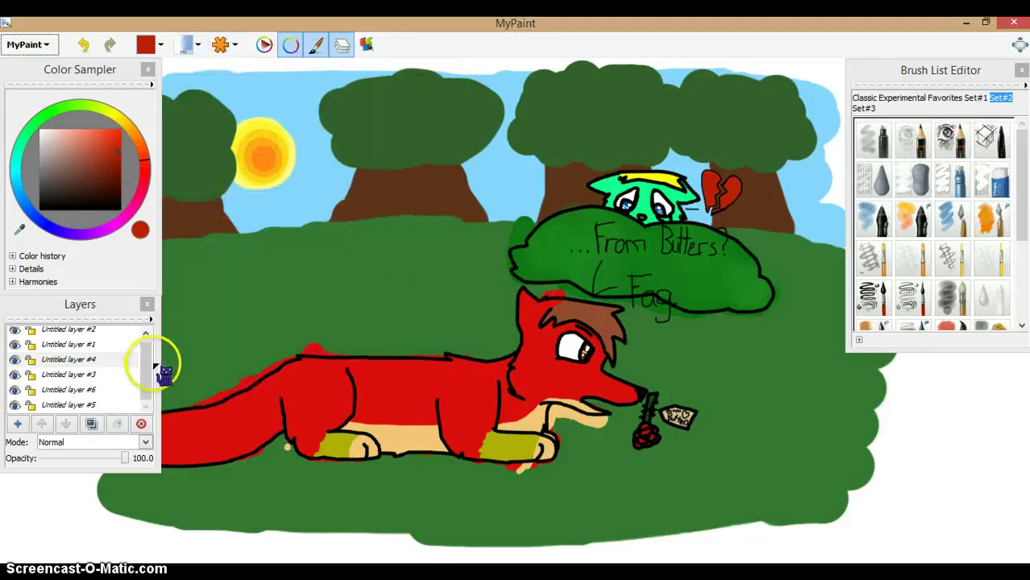
pyautogui.click(121, 403)
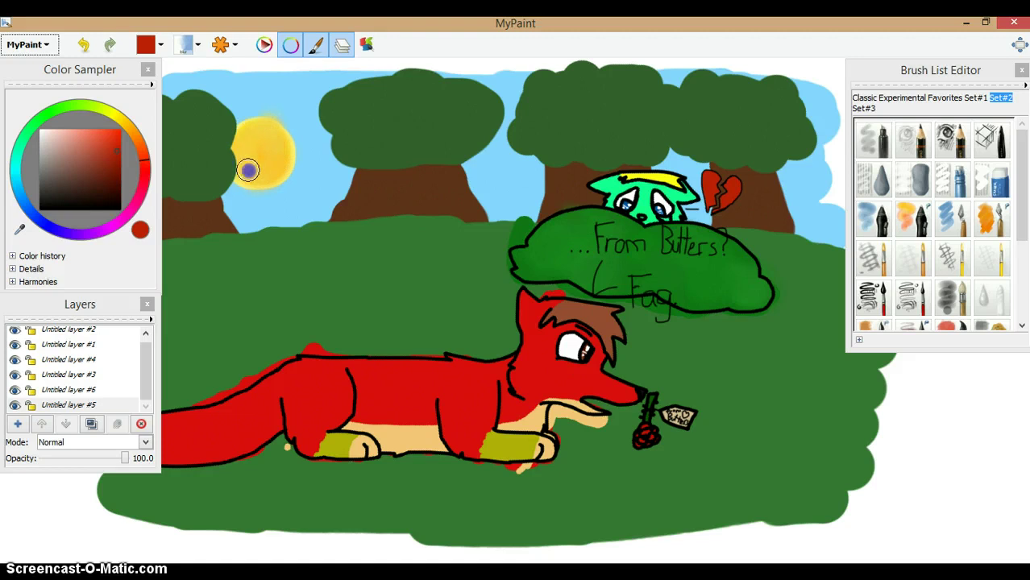
pyautogui.moveTo(264, 177); pyautogui.dragTo(293, 141)
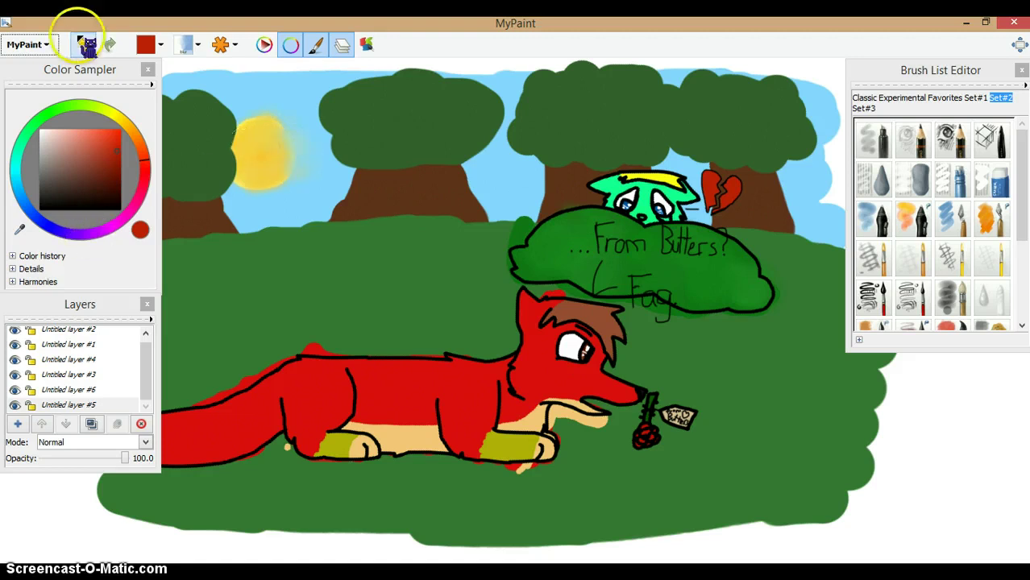
pyautogui.click(91, 41)
pyautogui.click(91, 43)
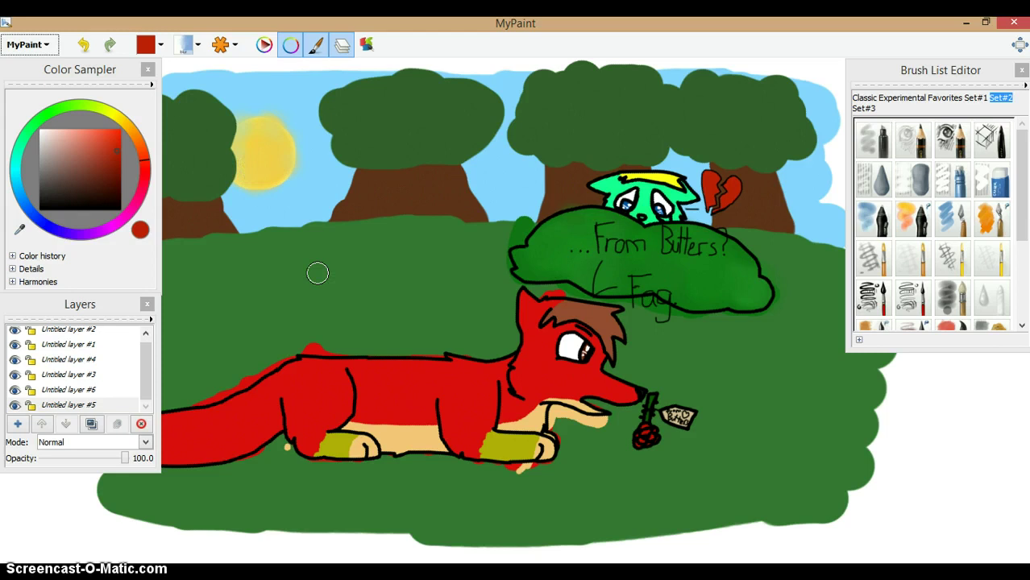
# Step: Try the blur brush over the fox's tail and haunch, and open the brush selection
pyautogui.moveTo(193, 391); pyautogui.dragTo(268, 406)
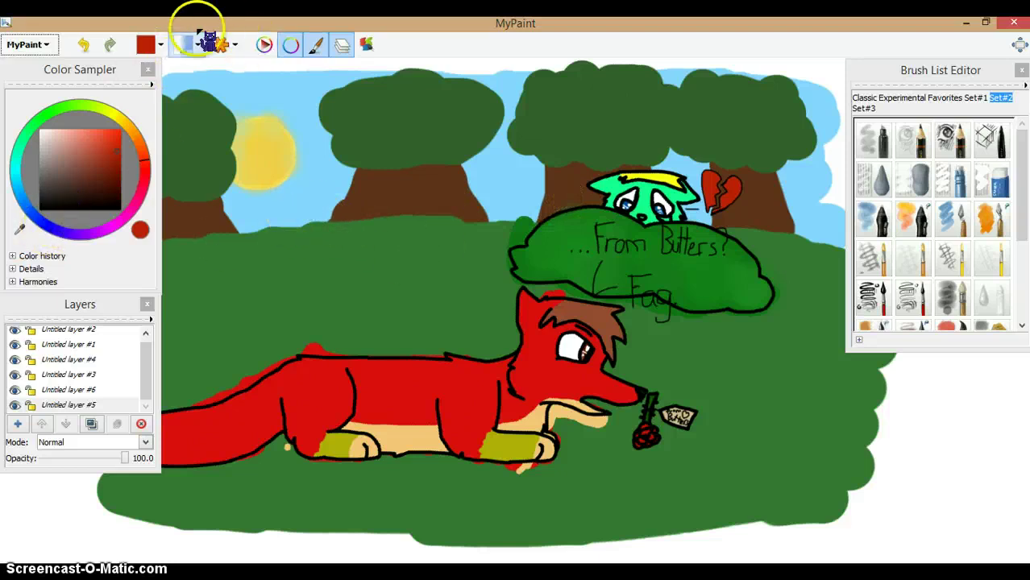
pyautogui.click(186, 46)
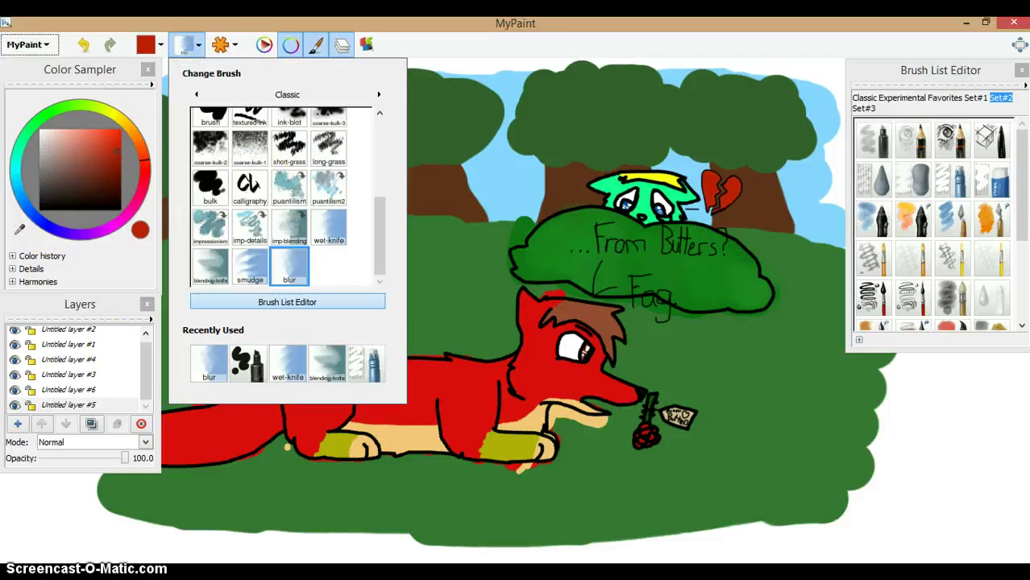